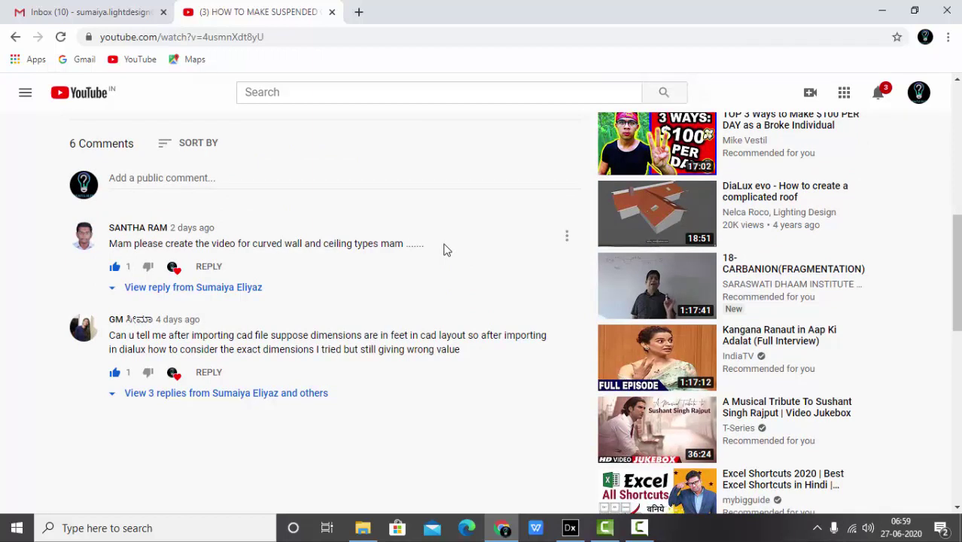
- Look through the description and viewer comments of the suspended ceiling tutorial, including the request for curved walls
{"action": "scroll", "coordinate": [400, 262], "scroll_direction": "up", "scroll_amount": 1}
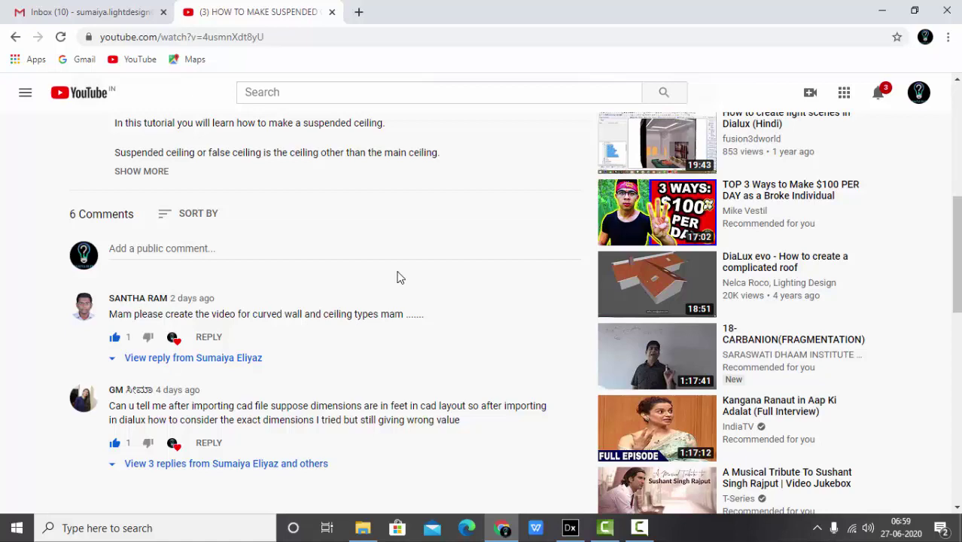
{"action": "scroll", "coordinate": [406, 282], "scroll_direction": "up", "scroll_amount": 6}
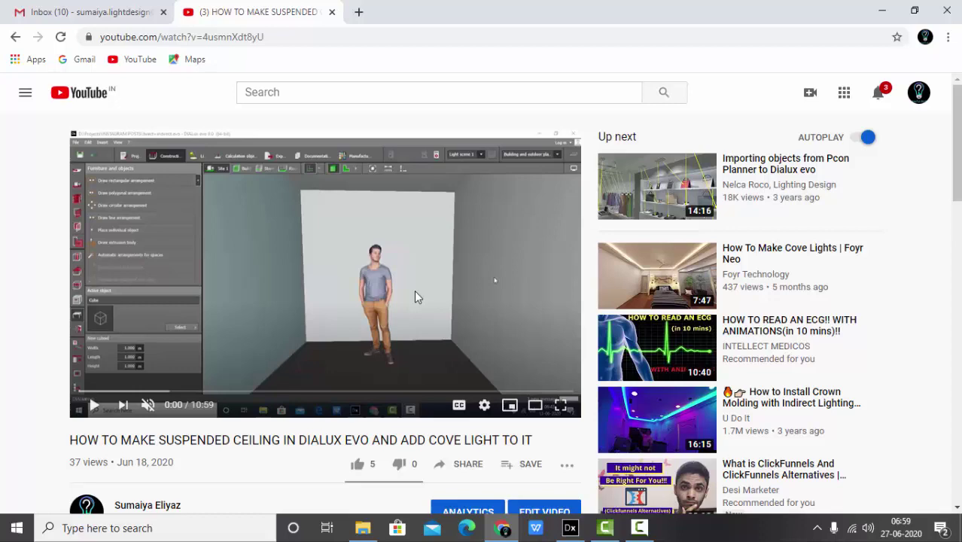
{"action": "scroll", "coordinate": [404, 289], "scroll_direction": "down", "scroll_amount": 4}
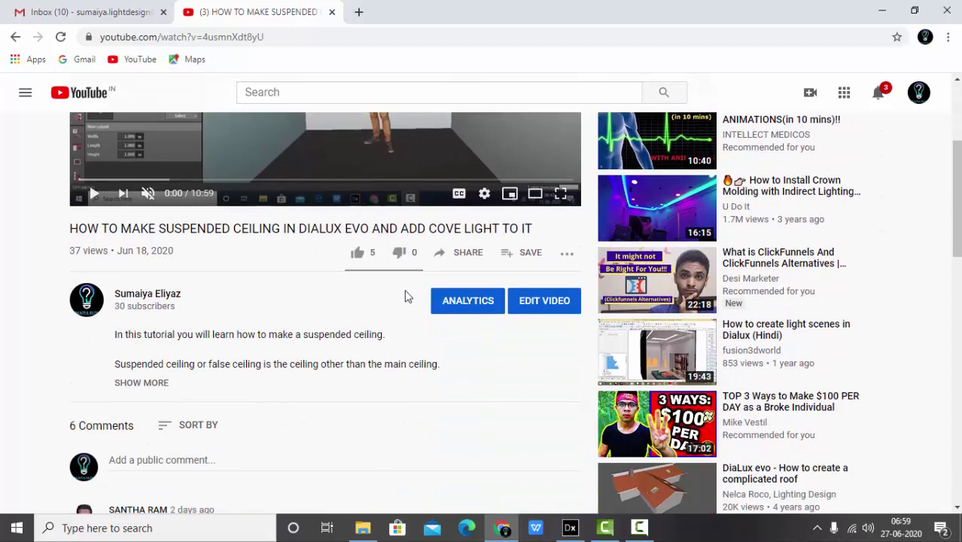
{"action": "scroll", "coordinate": [404, 288], "scroll_direction": "up", "scroll_amount": 4}
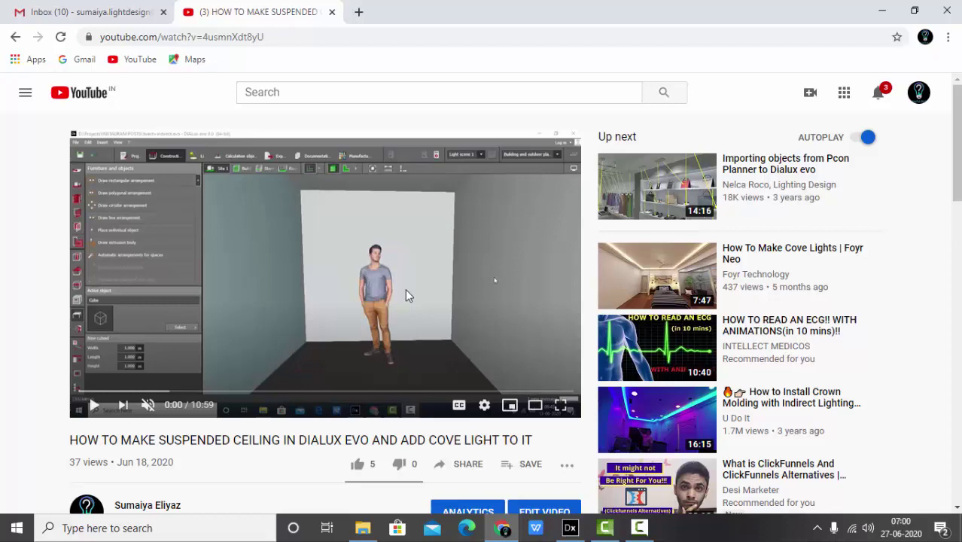
{"action": "scroll", "coordinate": [429, 289], "scroll_direction": "down", "scroll_amount": 7}
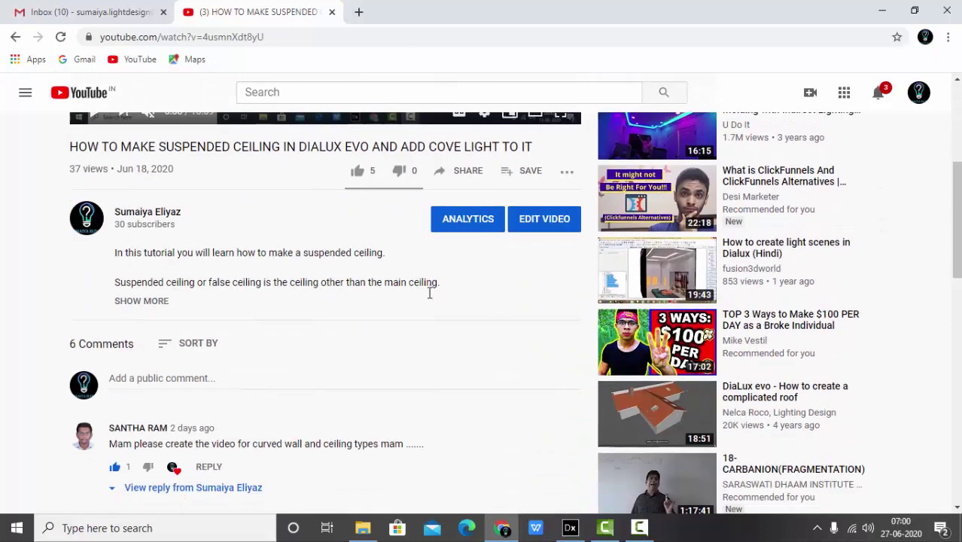
{"action": "scroll", "coordinate": [408, 361], "scroll_direction": "up", "scroll_amount": 7}
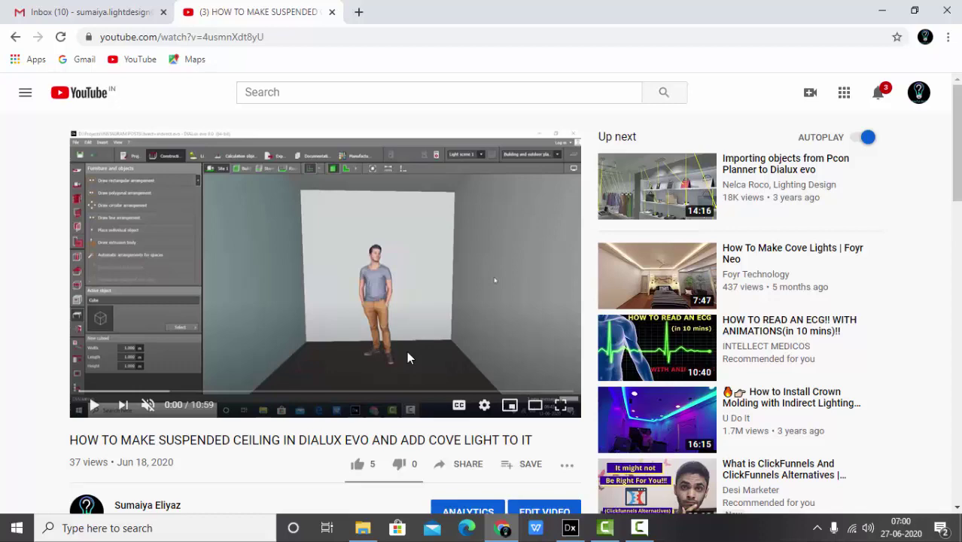
{"action": "scroll", "coordinate": [406, 357], "scroll_direction": "down", "scroll_amount": 6}
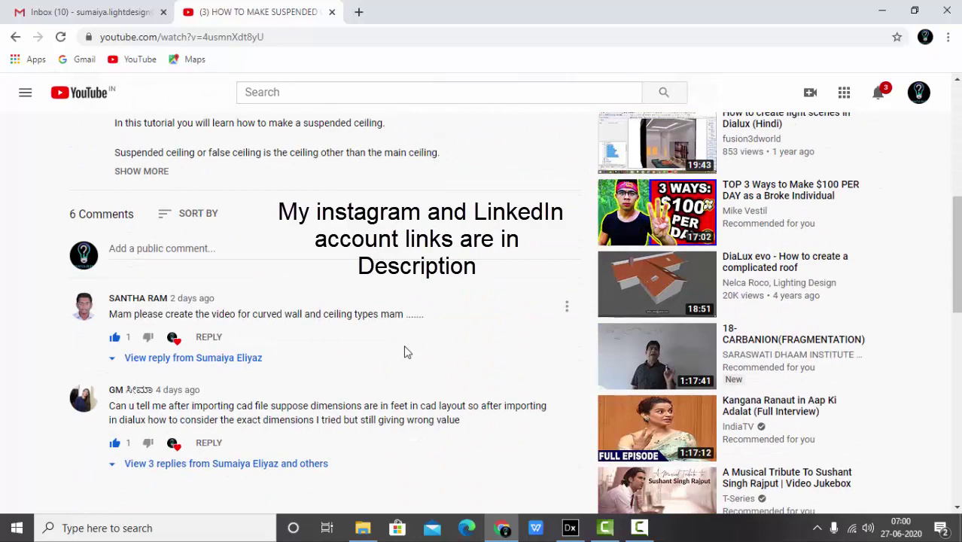
{"action": "scroll", "coordinate": [421, 354], "scroll_direction": "down", "scroll_amount": 2}
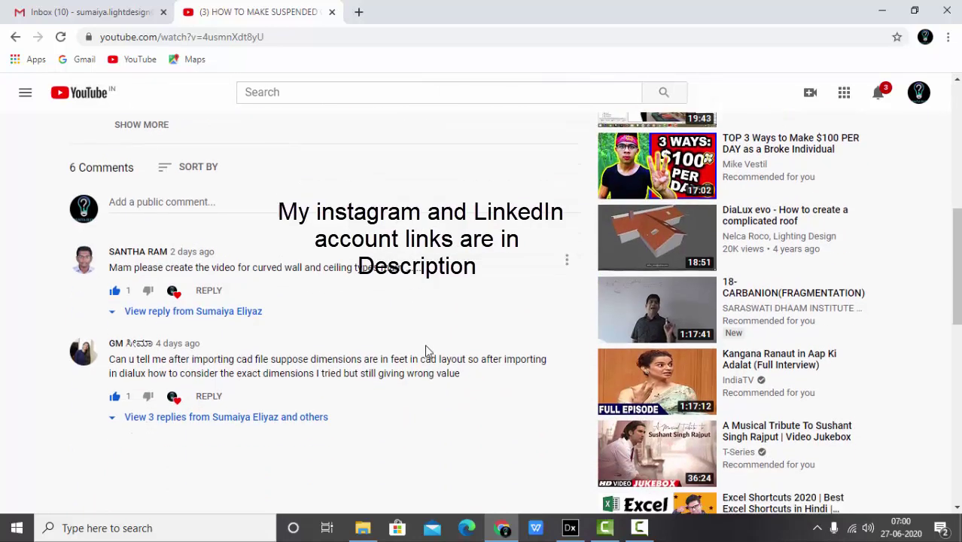
{"action": "scroll", "coordinate": [201, 245], "scroll_direction": "up", "scroll_amount": 2}
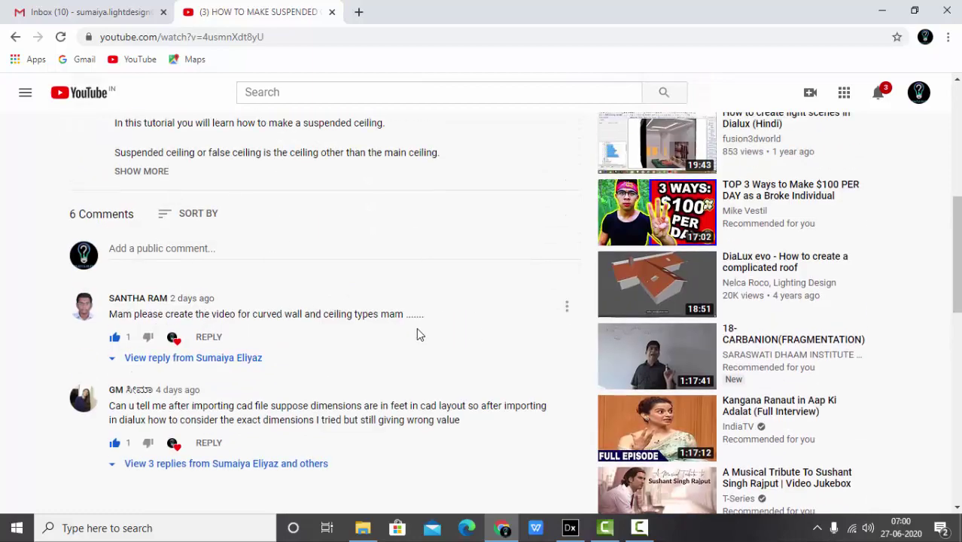
{"action": "scroll", "coordinate": [414, 331], "scroll_direction": "up", "scroll_amount": 4}
{"action": "scroll", "coordinate": [399, 338], "scroll_direction": "down", "scroll_amount": 4}
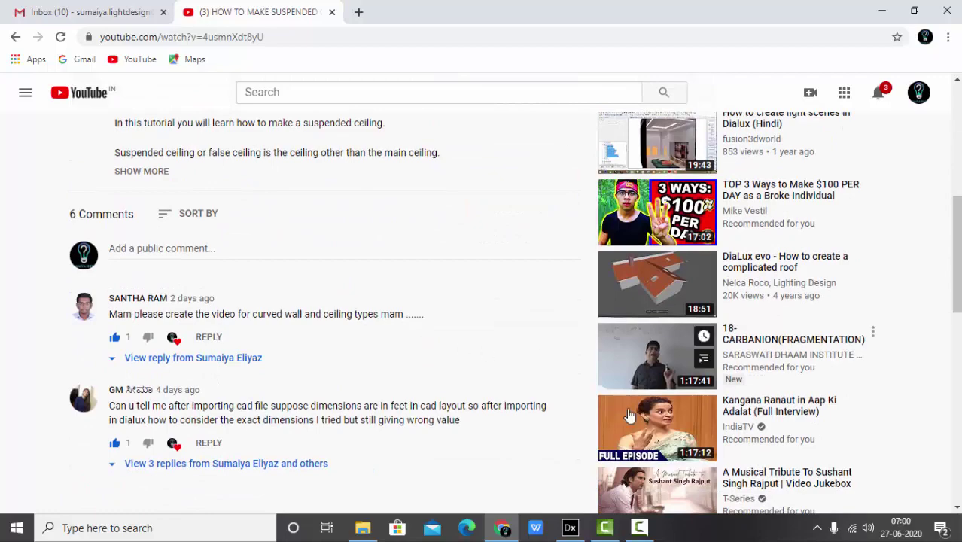
- Switch to DIALux evo and examine the exterior of the two-storey curved building in the 3D view
{"action": "left_click", "coordinate": [571, 529]}
{"action": "scroll", "coordinate": [468, 210], "scroll_direction": "up", "scroll_amount": 2}
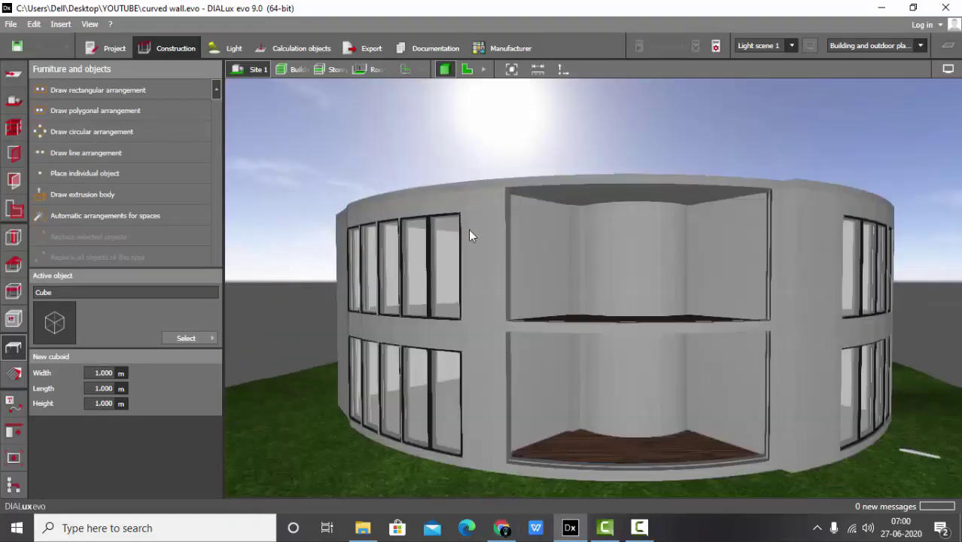
{"action": "left_click", "coordinate": [498, 256]}
{"action": "scroll", "coordinate": [482, 316], "scroll_direction": "down", "scroll_amount": 3}
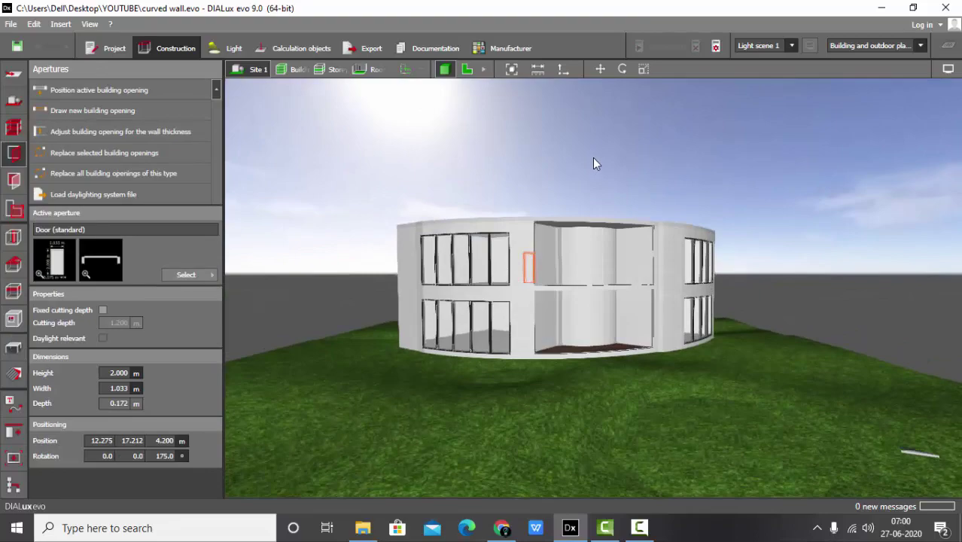
{"action": "scroll", "coordinate": [543, 281], "scroll_direction": "up", "scroll_amount": 2}
{"action": "middle_click_drag", "start_coordinate": [543, 280], "coordinate": [389, 208]}
- Open Storey 1 with the CAD plan shown and inspect its rooms, curved walls and windows from above and inside
{"action": "left_click", "coordinate": [336, 70]}
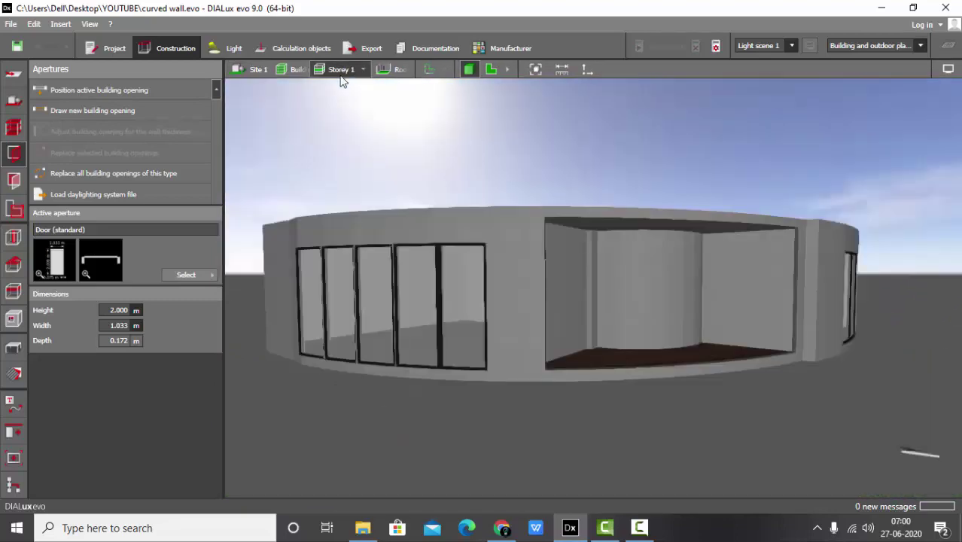
{"action": "middle_click_drag", "start_coordinate": [481, 195], "coordinate": [369, 103]}
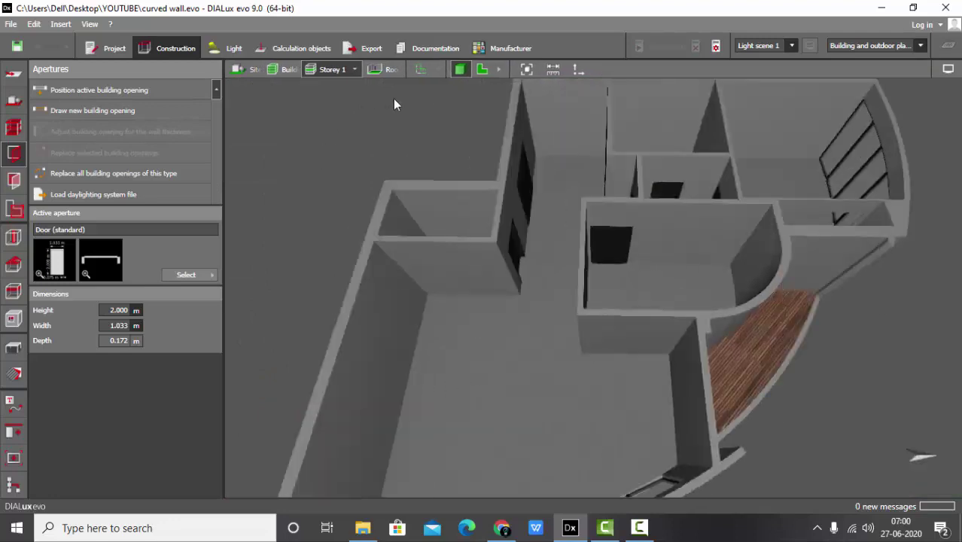
{"action": "left_click", "coordinate": [420, 70]}
{"action": "scroll", "coordinate": [436, 309], "scroll_direction": "down", "scroll_amount": 5}
{"action": "middle_click_drag", "start_coordinate": [431, 358], "coordinate": [782, 405]}
{"action": "scroll", "coordinate": [779, 398], "scroll_direction": "down", "scroll_amount": 3}
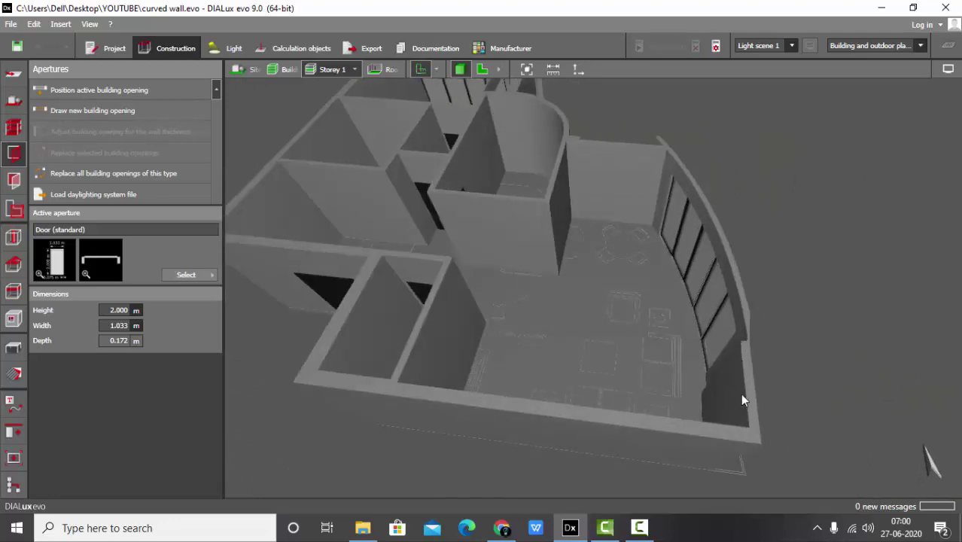
{"action": "middle_click_drag", "start_coordinate": [702, 249], "coordinate": [662, 331]}
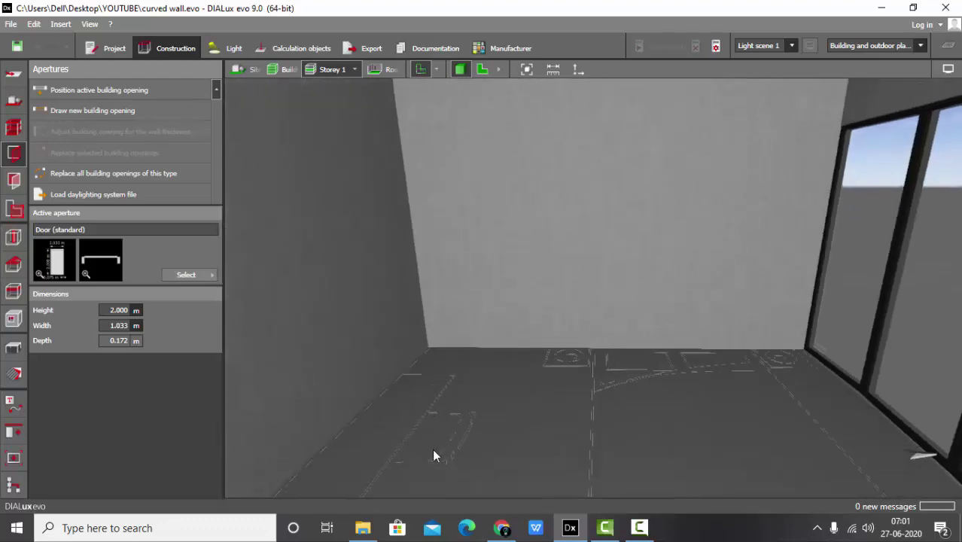
{"action": "middle_click_drag", "start_coordinate": [661, 343], "coordinate": [619, 389]}
{"action": "scroll", "coordinate": [494, 245], "scroll_direction": "up", "scroll_amount": 2}
{"action": "middle_click_drag", "start_coordinate": [805, 140], "coordinate": [441, 136]}
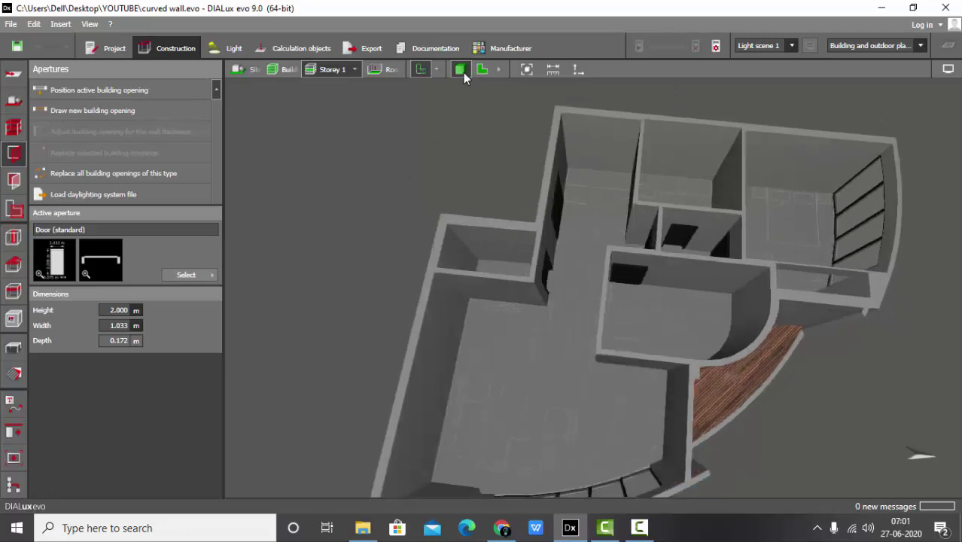
- Return to Site 1 and inspect the building's curved facade and its ground-floor windows from outside
{"action": "left_click", "coordinate": [250, 69]}
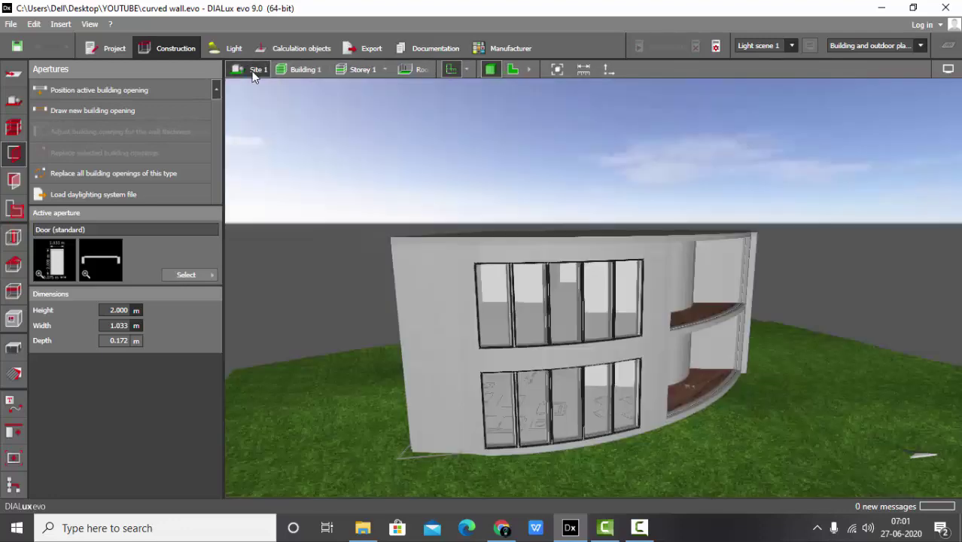
{"action": "middle_click_drag", "start_coordinate": [647, 320], "coordinate": [579, 281]}
{"action": "scroll", "coordinate": [572, 279], "scroll_direction": "down", "scroll_amount": 2}
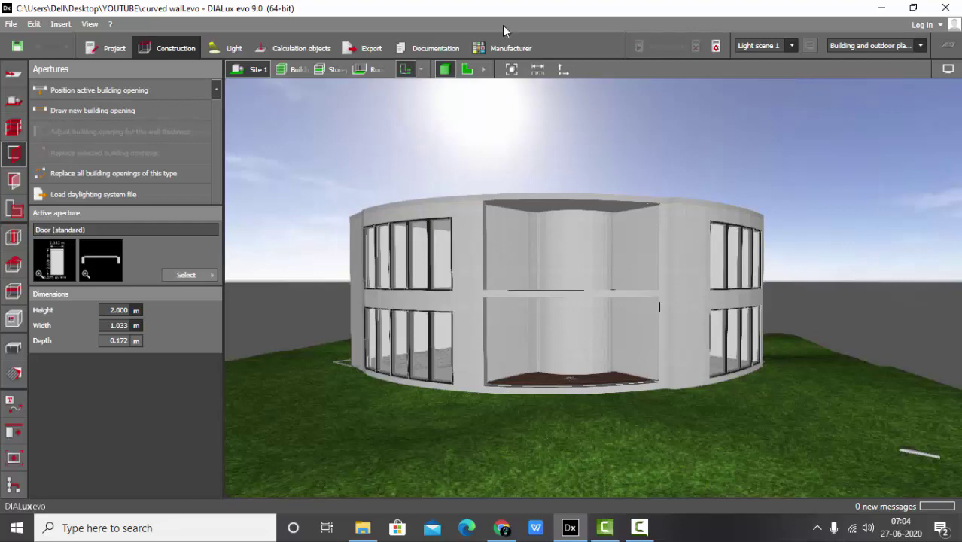
{"action": "scroll", "coordinate": [492, 177], "scroll_direction": "down", "scroll_amount": 3}
{"action": "left_click_drag", "start_coordinate": [491, 176], "coordinate": [505, 338]}
{"action": "left_click", "coordinate": [506, 332]}
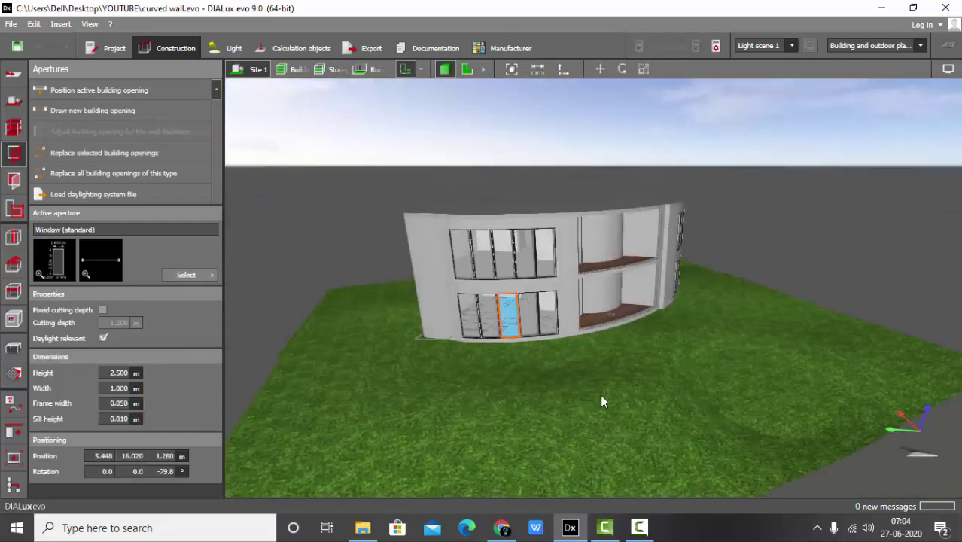
- Remove the grass terrain objects around the building using the furniture and objects tool
{"action": "left_click", "coordinate": [13, 347]}
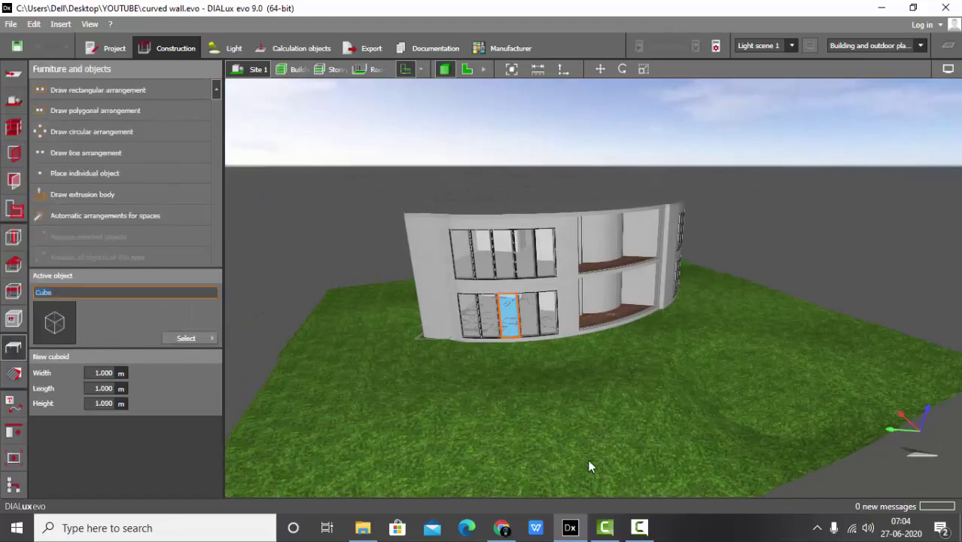
{"action": "left_click", "coordinate": [721, 390]}
{"action": "left_click_drag", "start_coordinate": [721, 390], "coordinate": [673, 309]}
{"action": "key", "text": "Escape"}
{"action": "left_click", "coordinate": [673, 311]}
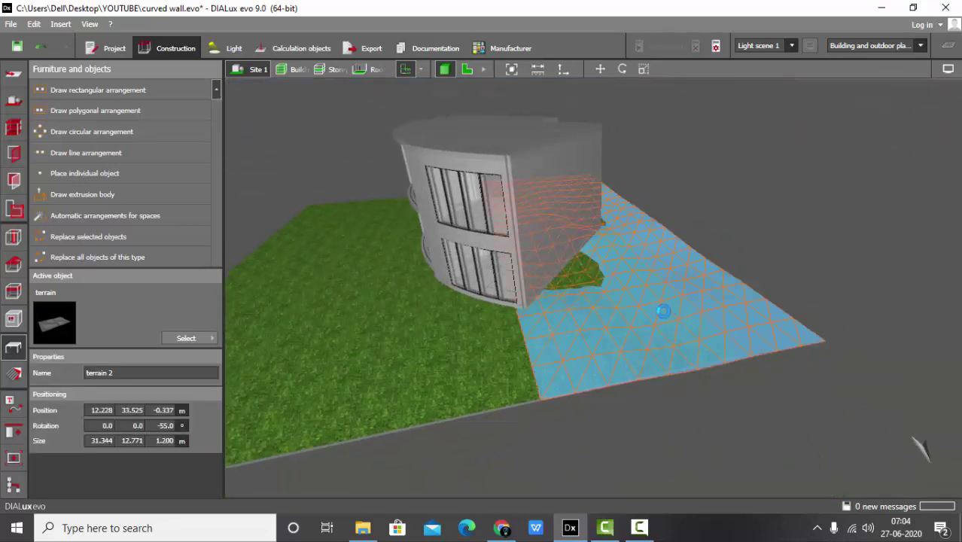
{"action": "key", "text": "Escape"}
- Check the site in the floor plan view and from several angles in the 3D view
{"action": "left_click_drag", "start_coordinate": [664, 317], "coordinate": [451, 105]}
{"action": "left_click", "coordinate": [467, 69]}
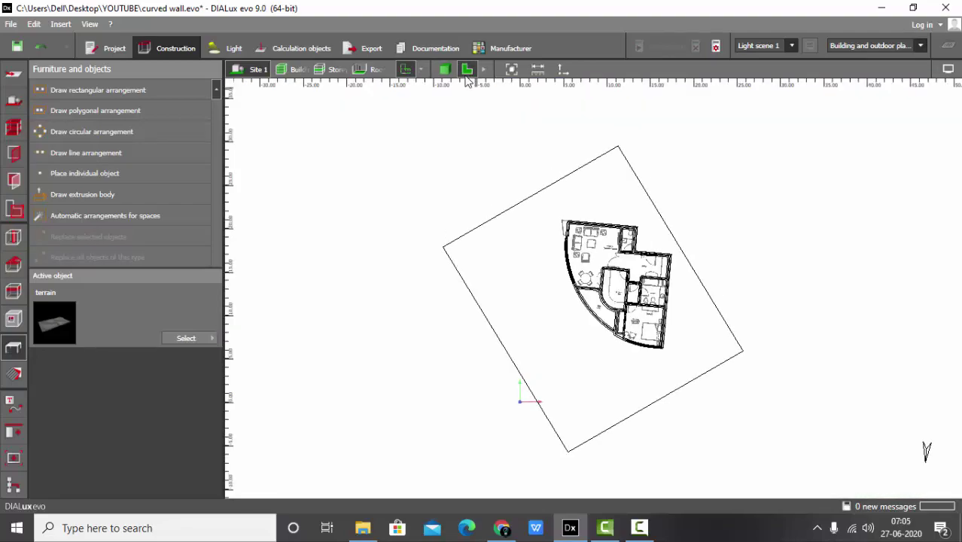
{"action": "left_click", "coordinate": [512, 69]}
{"action": "left_click", "coordinate": [445, 69]}
{"action": "left_click_drag", "start_coordinate": [716, 224], "coordinate": [639, 234]}
{"action": "scroll", "coordinate": [623, 247], "scroll_direction": "up", "scroll_amount": 5}
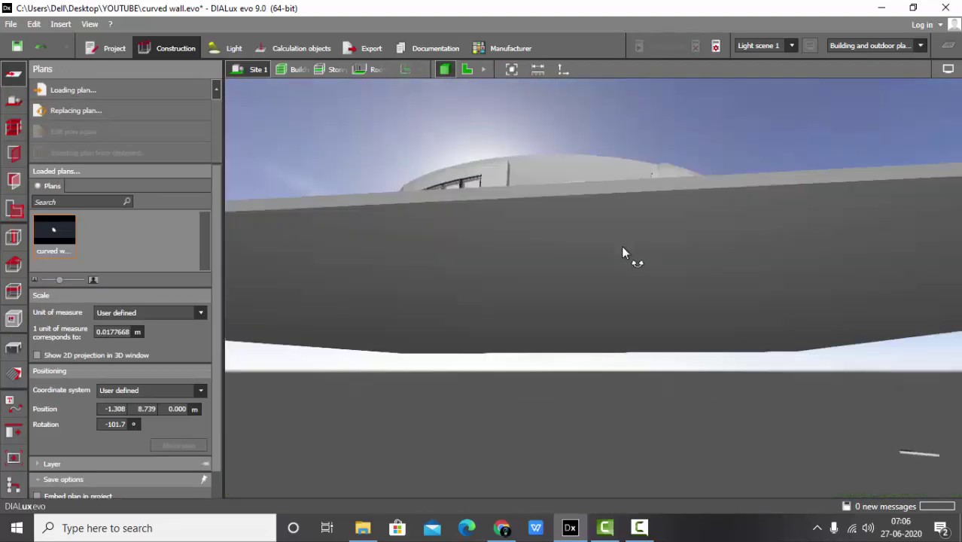
{"action": "scroll", "coordinate": [623, 268], "scroll_direction": "down", "scroll_amount": 5}
- Show the site in the floor plan view with the imported CAD plan displayed beside the building
{"action": "left_click", "coordinate": [467, 70]}
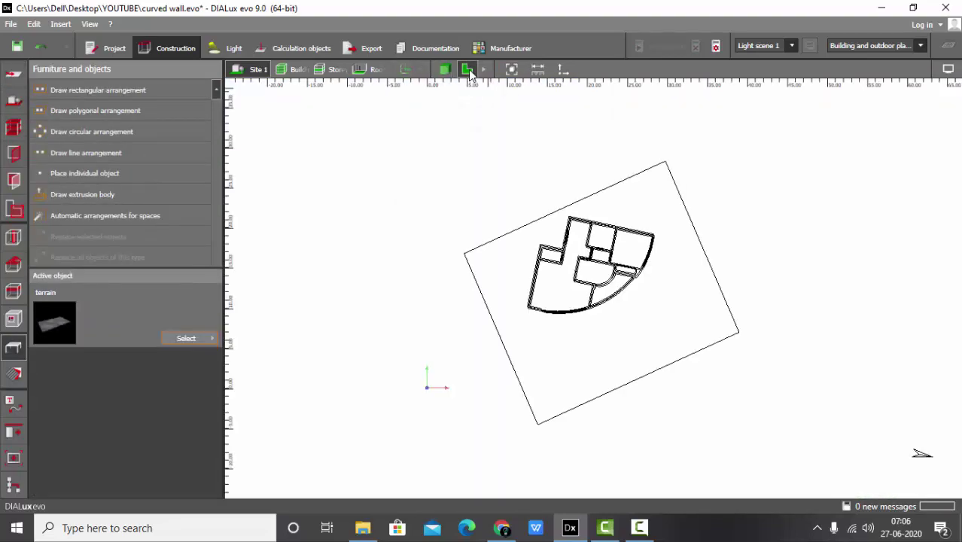
{"action": "left_click", "coordinate": [403, 69]}
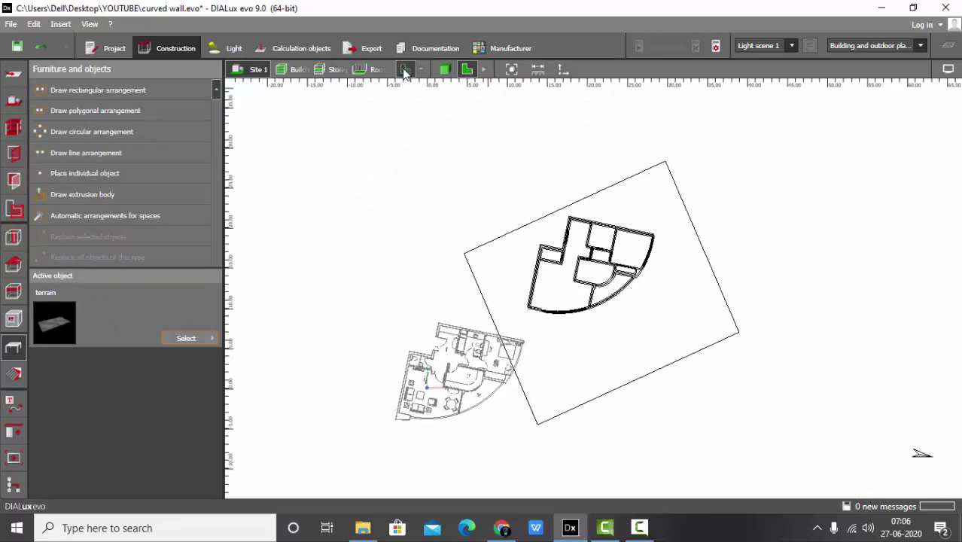
{"action": "scroll", "coordinate": [462, 146], "scroll_direction": "down", "scroll_amount": 2}
{"action": "scroll", "coordinate": [404, 187], "scroll_direction": "up", "scroll_amount": 8}
{"action": "scroll", "coordinate": [446, 322], "scroll_direction": "down", "scroll_amount": 6}
{"action": "scroll", "coordinate": [450, 329], "scroll_direction": "up", "scroll_amount": 3}
{"action": "scroll", "coordinate": [448, 338], "scroll_direction": "down", "scroll_amount": 2}
{"action": "scroll", "coordinate": [444, 353], "scroll_direction": "up", "scroll_amount": 5}
{"action": "scroll", "coordinate": [441, 367], "scroll_direction": "down", "scroll_amount": 6}
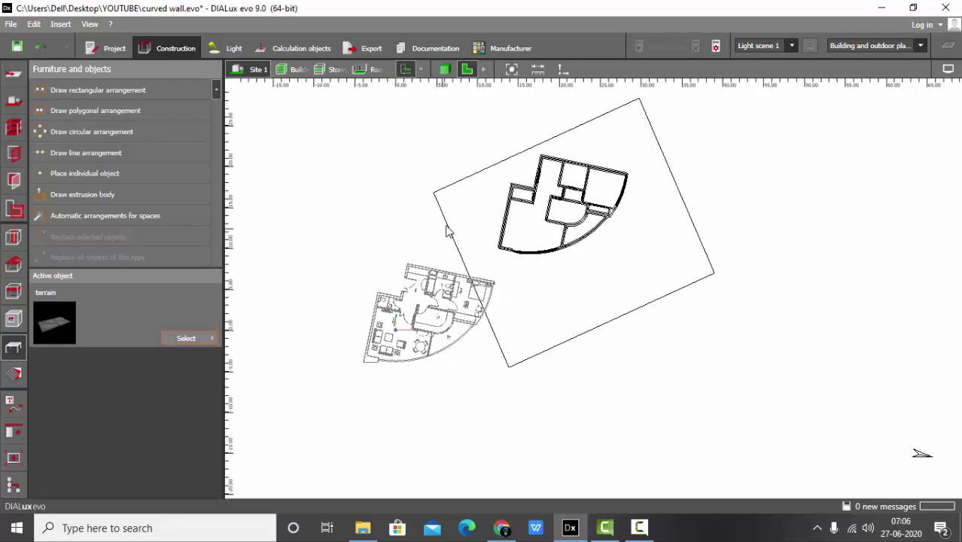
- Delete the existing rectangular site floor element around the building
{"action": "left_click", "coordinate": [15, 100]}
{"action": "left_click", "coordinate": [461, 247]}
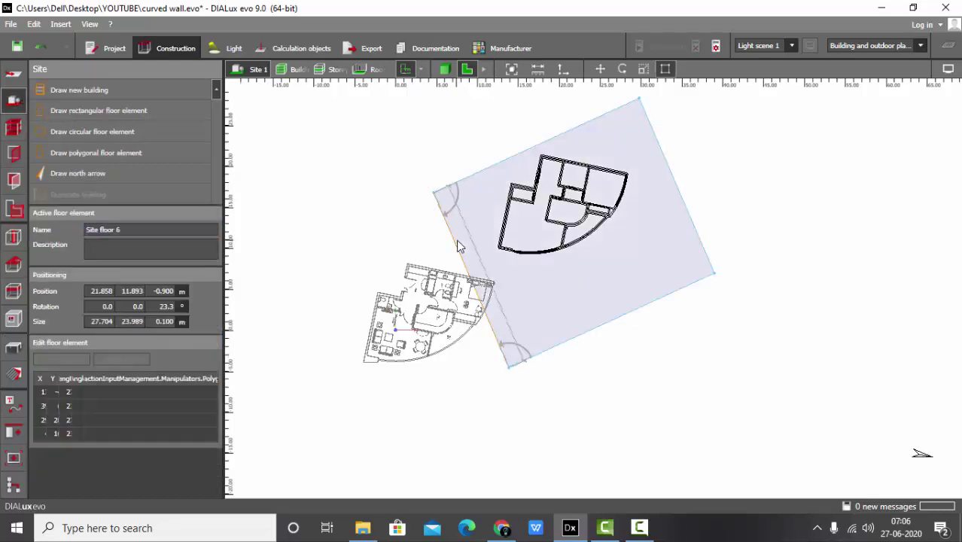
{"action": "key", "text": "Delete"}
- Draw a four-sided polygonal floor element around the building and CAD plan, with sides of about 35, 22.5 and 51.5 m
{"action": "left_click", "coordinate": [101, 111]}
{"action": "scroll", "coordinate": [506, 200], "scroll_direction": "down", "scroll_amount": 1}
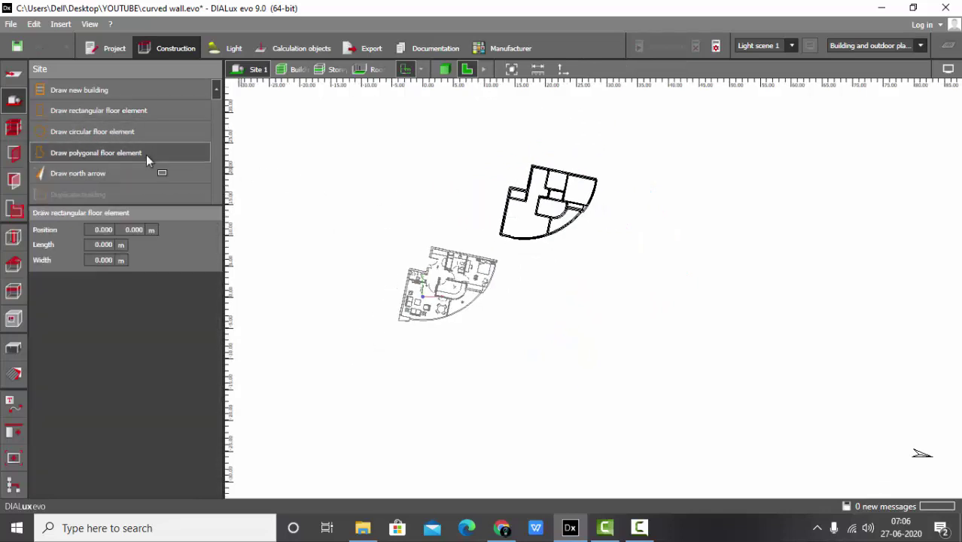
{"action": "left_click", "coordinate": [146, 153]}
{"action": "left_click", "coordinate": [354, 251]}
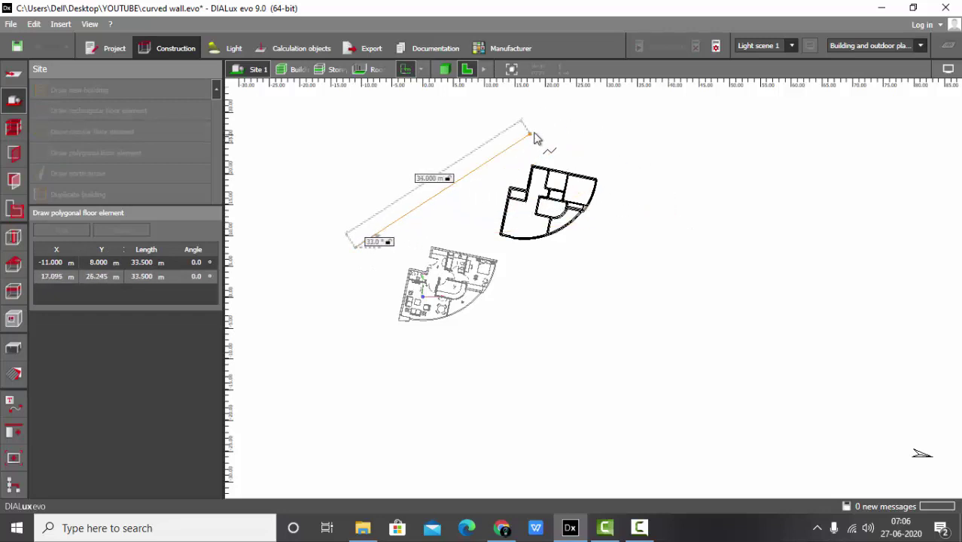
{"action": "left_click", "coordinate": [536, 132]}
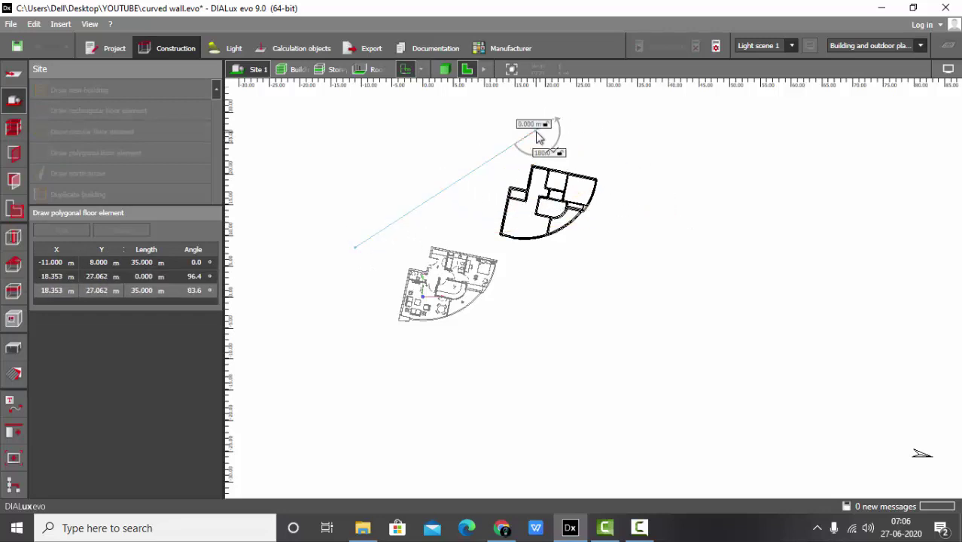
{"action": "left_click", "coordinate": [653, 208]}
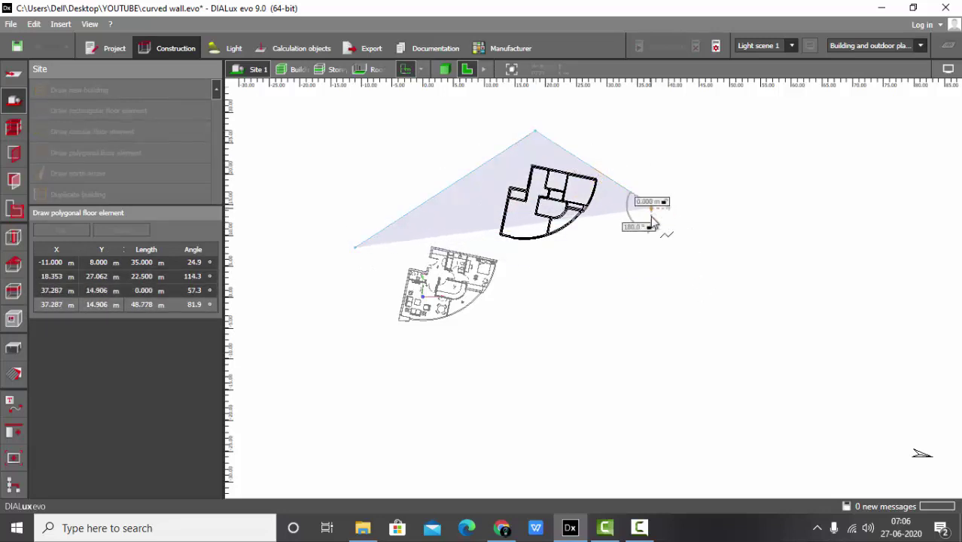
{"action": "left_click", "coordinate": [378, 391]}
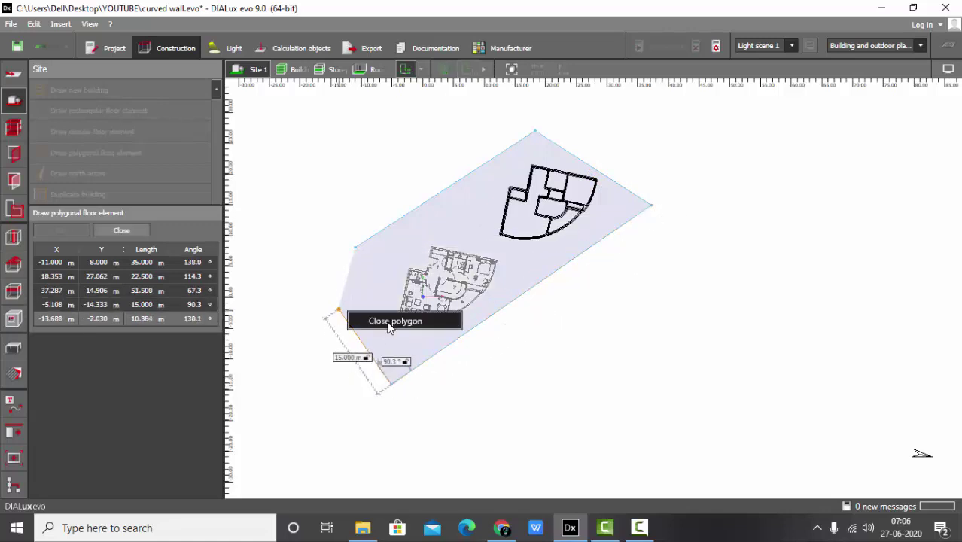
{"action": "left_click", "coordinate": [389, 326]}
{"action": "left_click", "coordinate": [497, 111]}
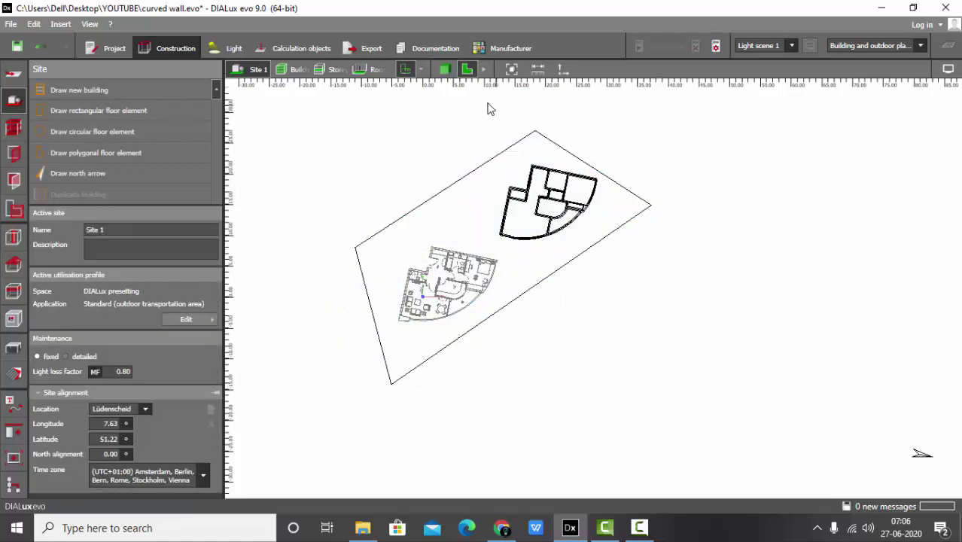
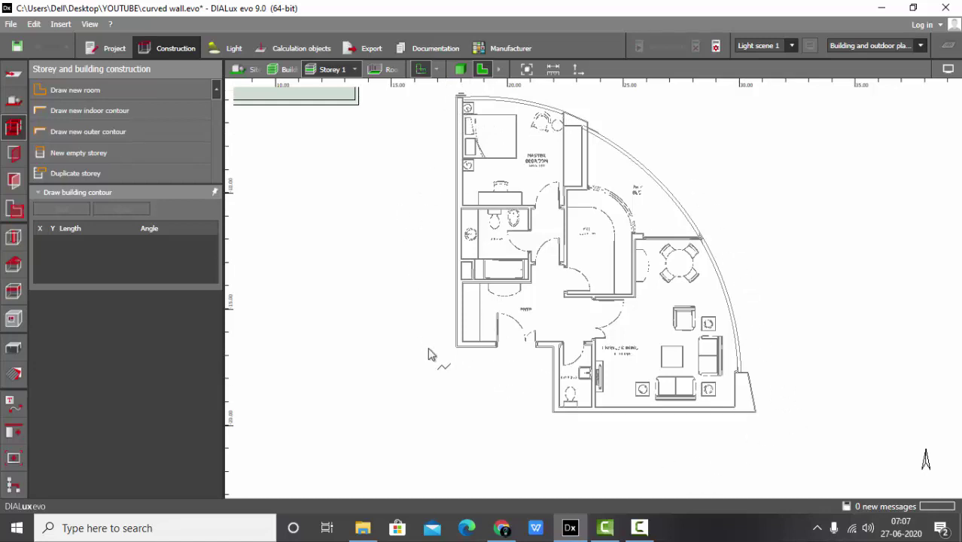
- Start the building contour at the outer corner beside the entry door and draw its first side about 1.78 m to the plan's outer wall corner
{"action": "scroll", "coordinate": [628, 414], "scroll_direction": "up", "scroll_amount": 1}
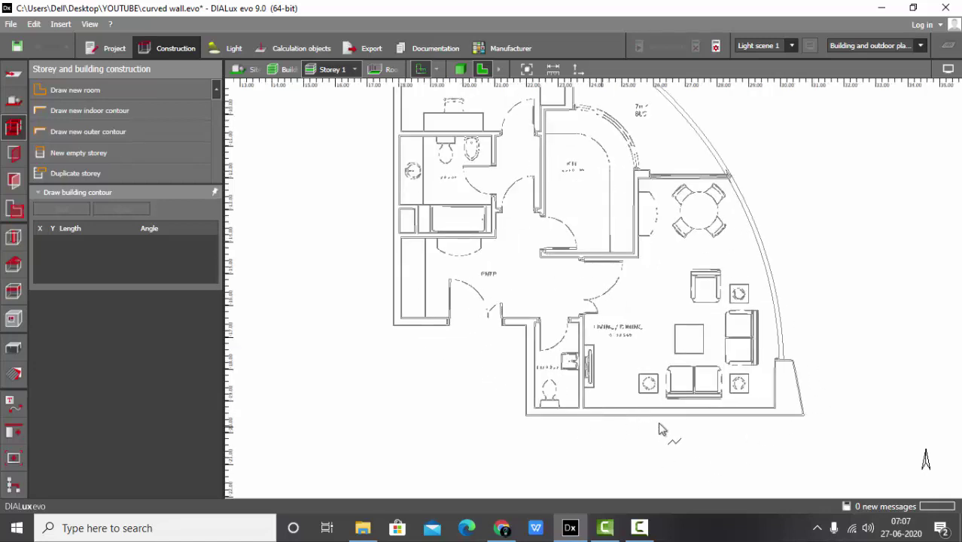
{"action": "scroll", "coordinate": [659, 429], "scroll_direction": "up", "scroll_amount": 3}
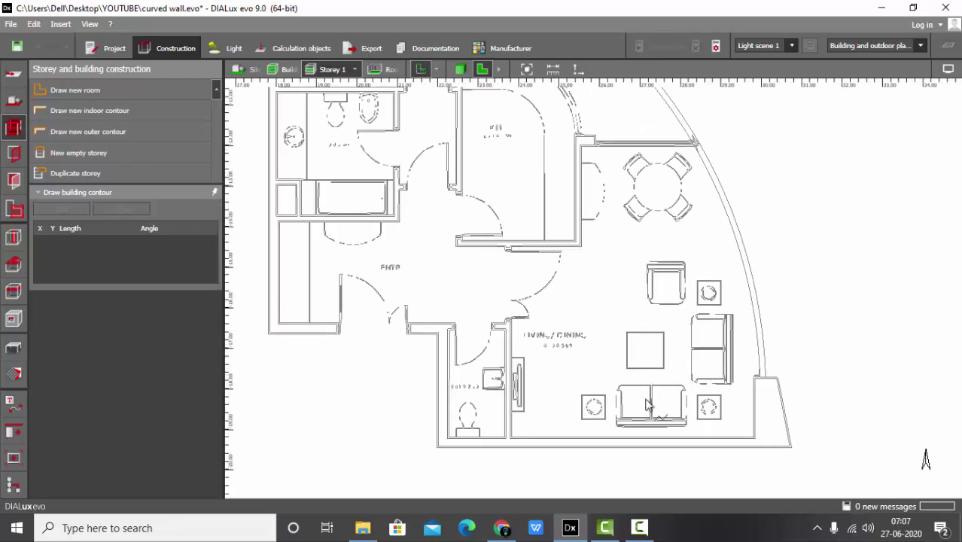
{"action": "scroll", "coordinate": [401, 343], "scroll_direction": "up", "scroll_amount": 4}
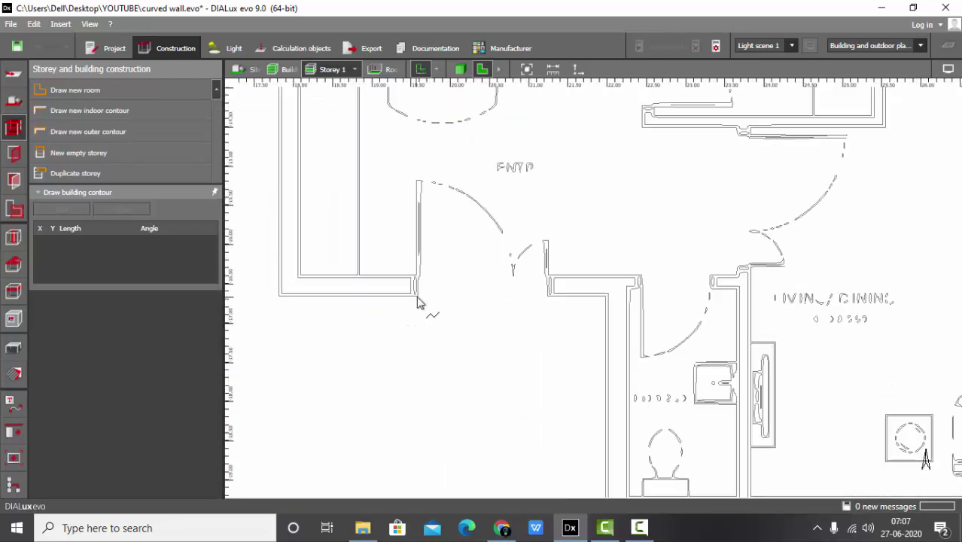
{"action": "left_click", "coordinate": [418, 301]}
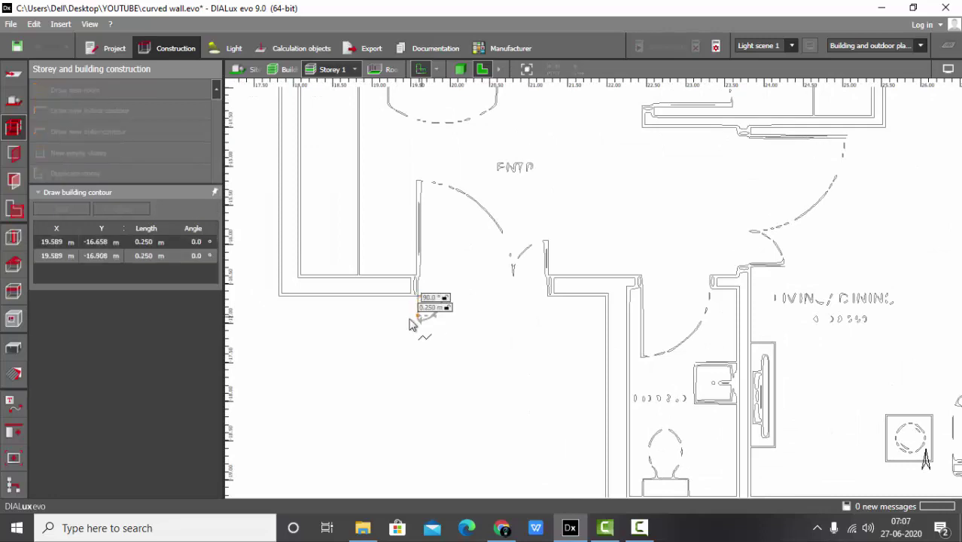
{"action": "scroll", "coordinate": [391, 301], "scroll_direction": "down", "scroll_amount": 2}
{"action": "left_click", "coordinate": [323, 305]}
{"action": "scroll", "coordinate": [361, 362], "scroll_direction": "down", "scroll_amount": 3}
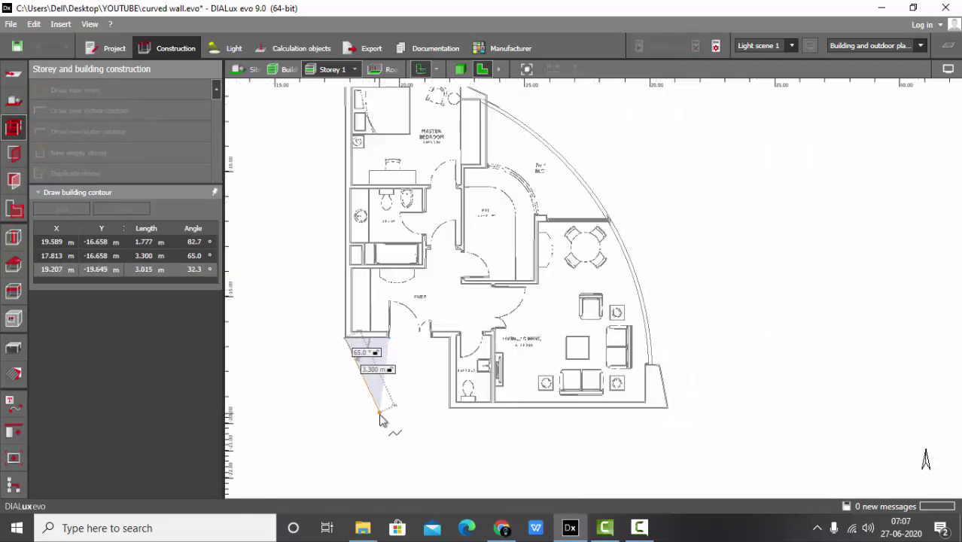
- Continue the building contour about 10.81 m along the straight outer wall, then about 0.28 m across the wall's end at the master bedroom
{"action": "scroll", "coordinate": [335, 151], "scroll_direction": "up", "scroll_amount": 3}
{"action": "scroll", "coordinate": [339, 129], "scroll_direction": "up", "scroll_amount": 2}
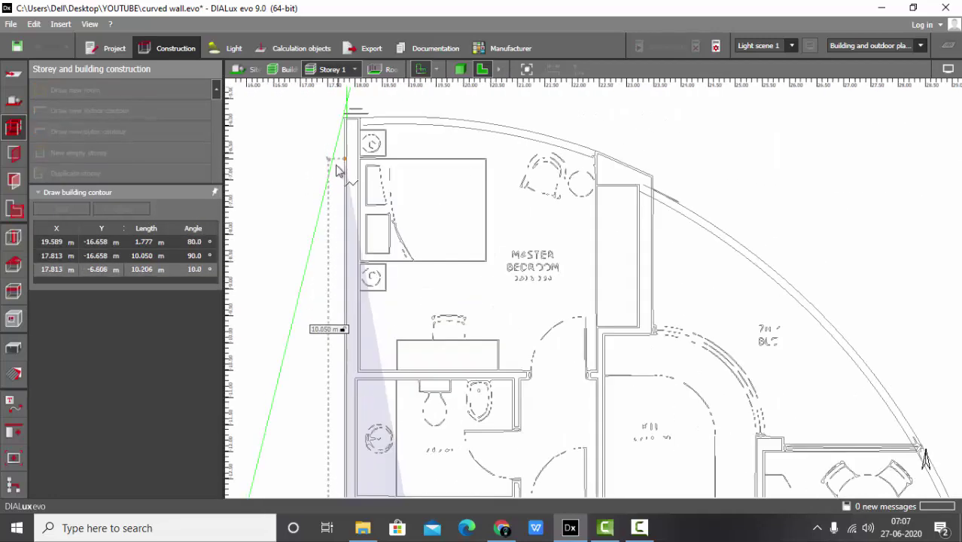
{"action": "scroll", "coordinate": [347, 128], "scroll_direction": "up", "scroll_amount": 2}
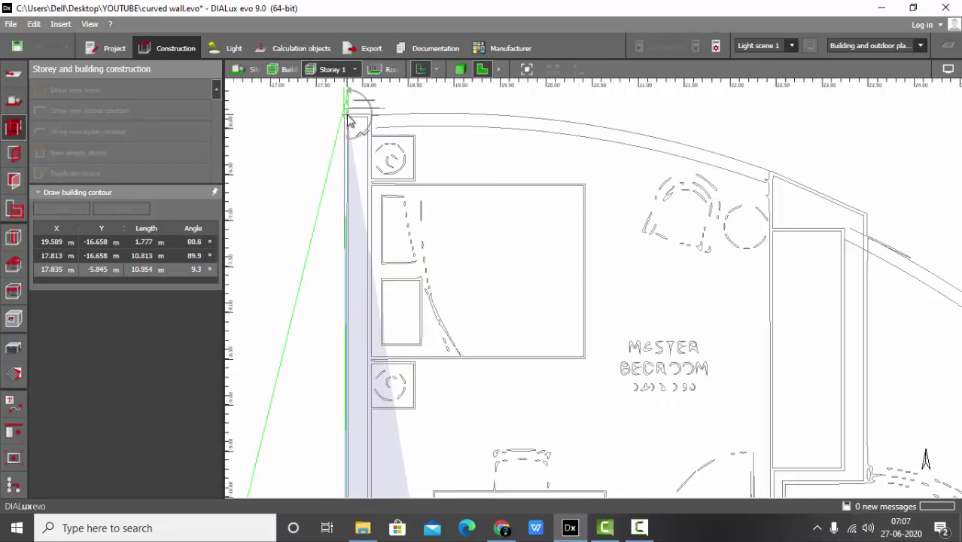
{"action": "left_click", "coordinate": [348, 121]}
{"action": "scroll", "coordinate": [348, 119], "scroll_direction": "up", "scroll_amount": 3}
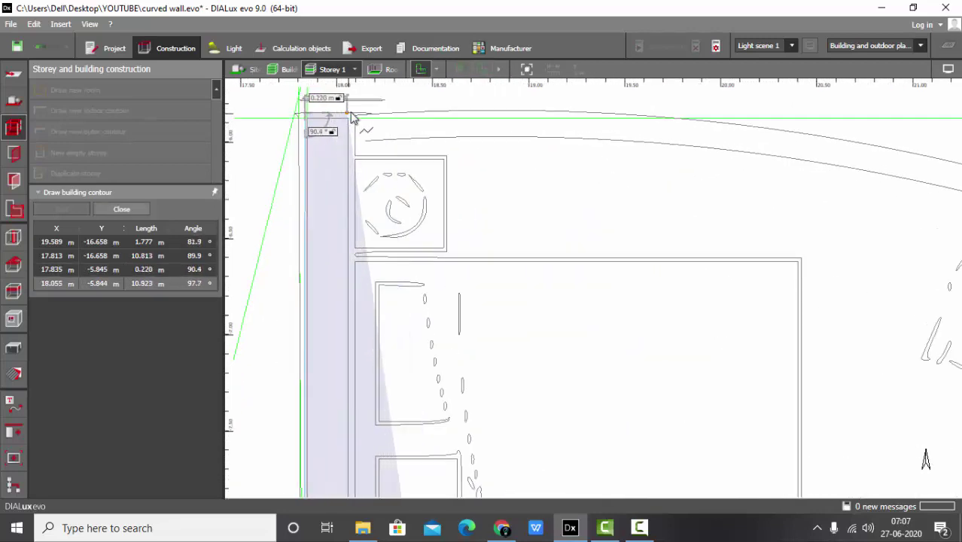
{"action": "left_click", "coordinate": [358, 130]}
- Begin tracing the master bedroom's outer curved wall with two short contour segments of about 0.26 m and 0.23 m
{"action": "scroll", "coordinate": [358, 129], "scroll_direction": "down", "scroll_amount": 5}
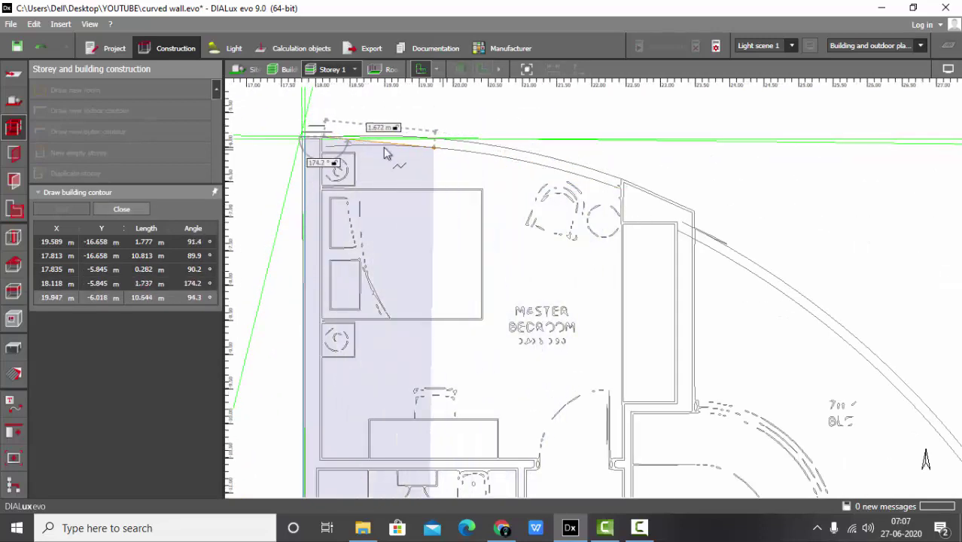
{"action": "scroll", "coordinate": [256, 140], "scroll_direction": "up", "scroll_amount": 3}
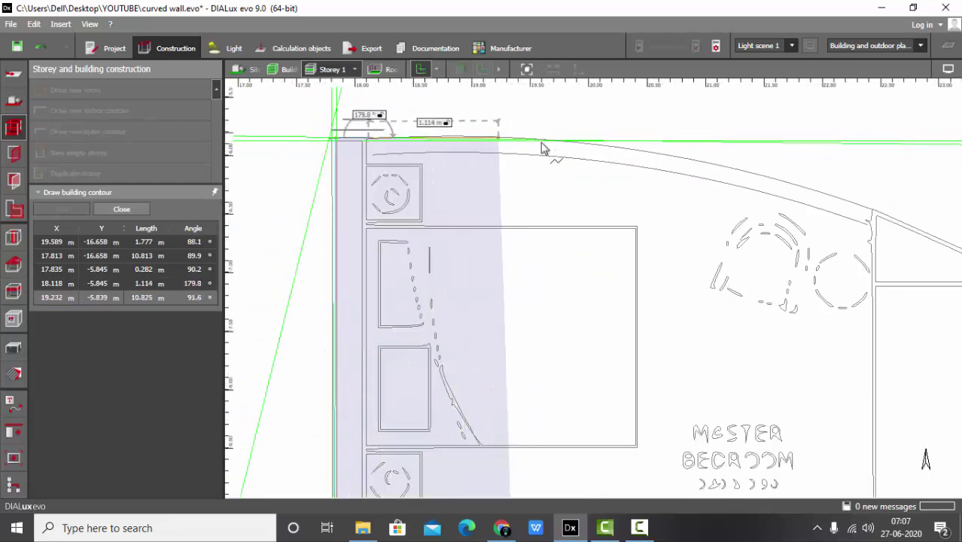
{"action": "scroll", "coordinate": [331, 135], "scroll_direction": "up", "scroll_amount": 2}
{"action": "scroll", "coordinate": [357, 141], "scroll_direction": "up", "scroll_amount": 3}
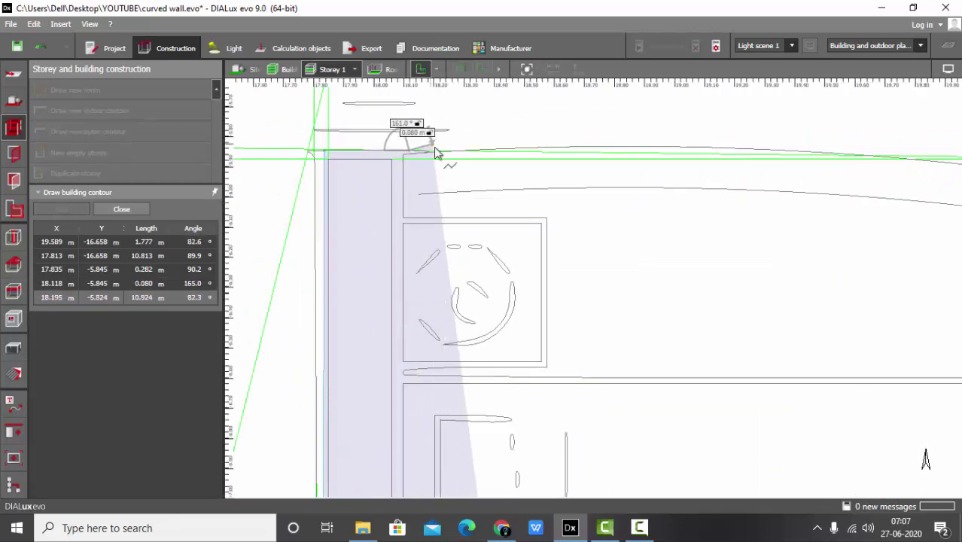
{"action": "scroll", "coordinate": [436, 162], "scroll_direction": "up", "scroll_amount": 3}
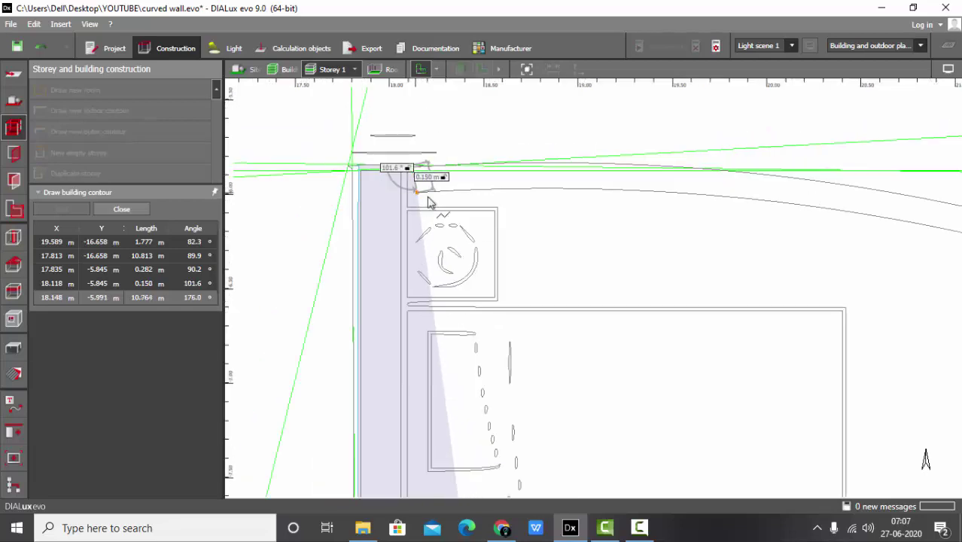
{"action": "scroll", "coordinate": [464, 183], "scroll_direction": "up", "scroll_amount": 3}
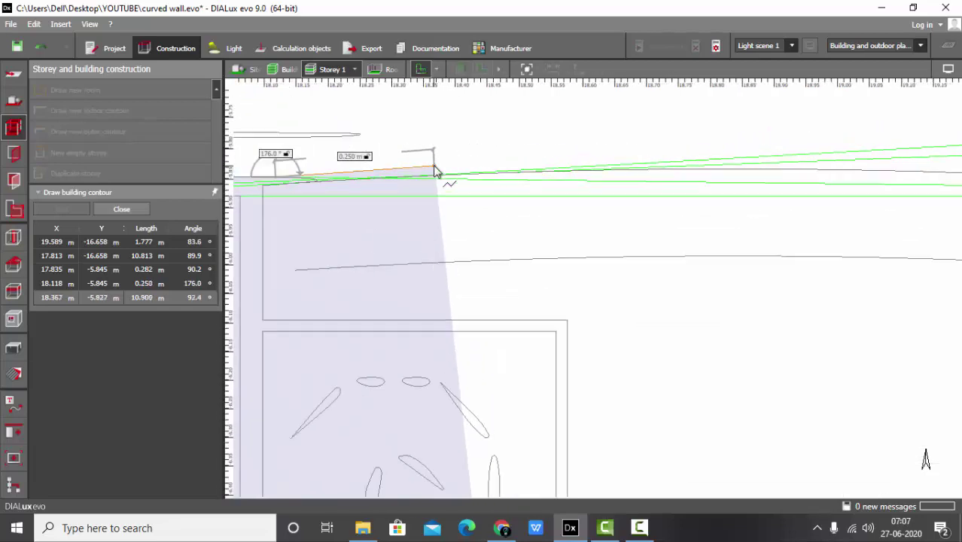
{"action": "left_click", "coordinate": [446, 179]}
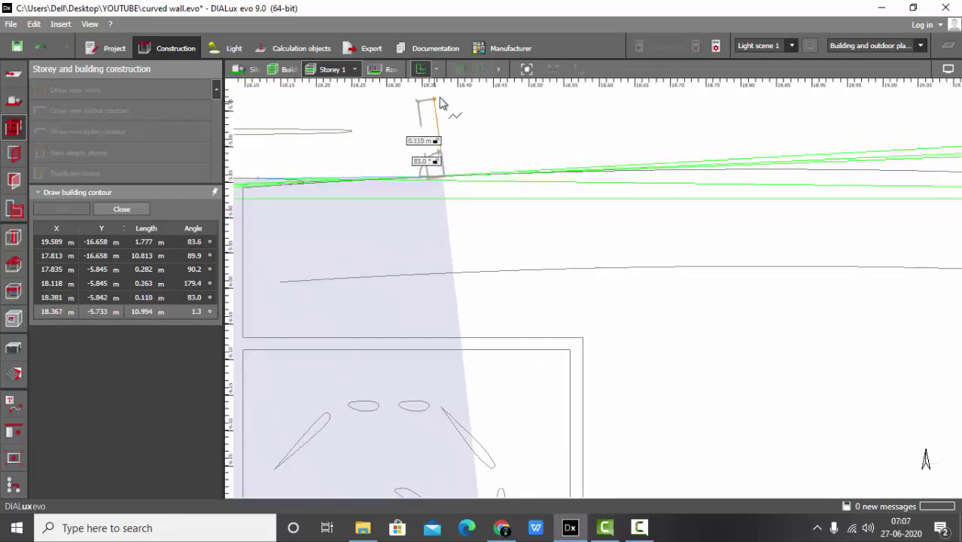
{"action": "scroll", "coordinate": [444, 170], "scroll_direction": "down", "scroll_amount": 2}
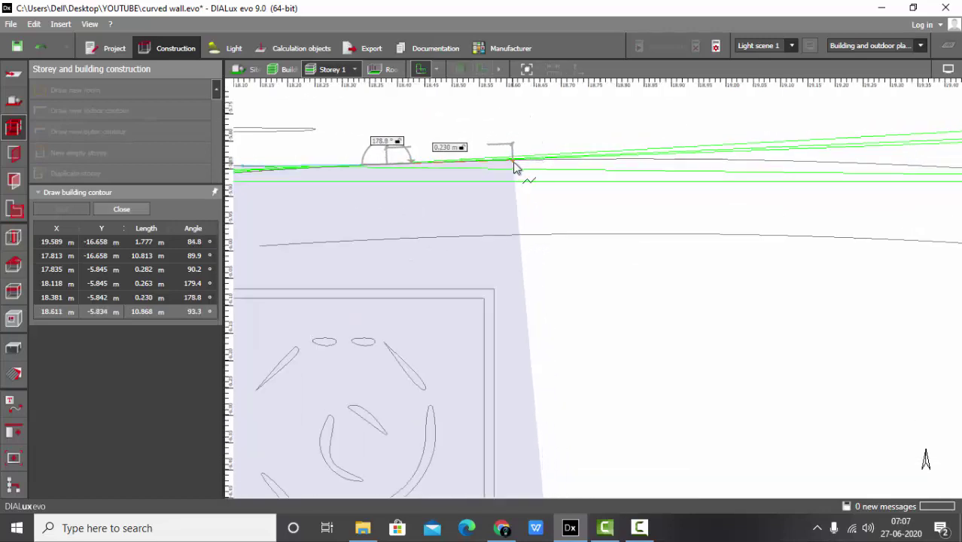
{"action": "left_click", "coordinate": [514, 166]}
- Add two more contour segments of about 0.35 m and 0.27 m along the master bedroom's outer arc
{"action": "scroll", "coordinate": [452, 151], "scroll_direction": "down", "scroll_amount": 2}
{"action": "scroll", "coordinate": [617, 161], "scroll_direction": "up", "scroll_amount": 2}
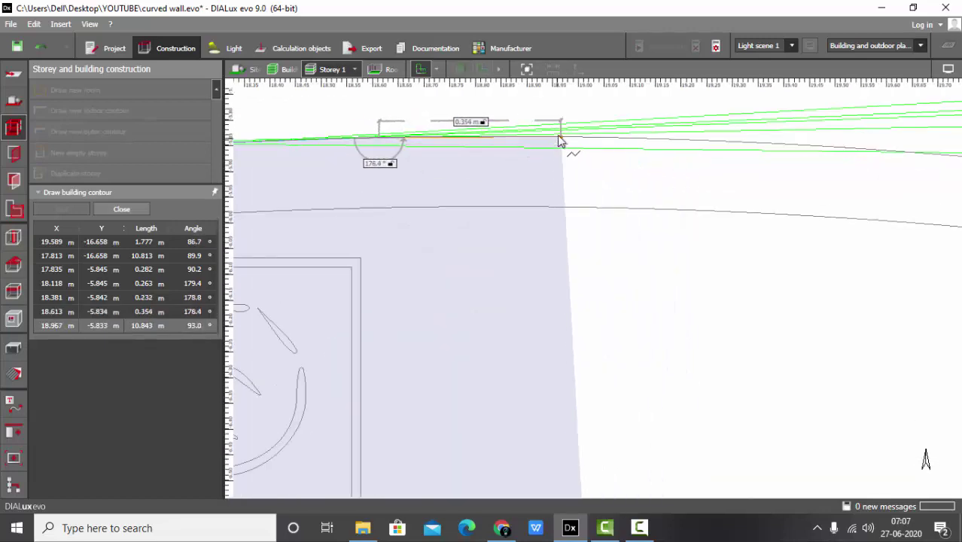
{"action": "left_click", "coordinate": [558, 140]}
{"action": "scroll", "coordinate": [423, 138], "scroll_direction": "down", "scroll_amount": 2}
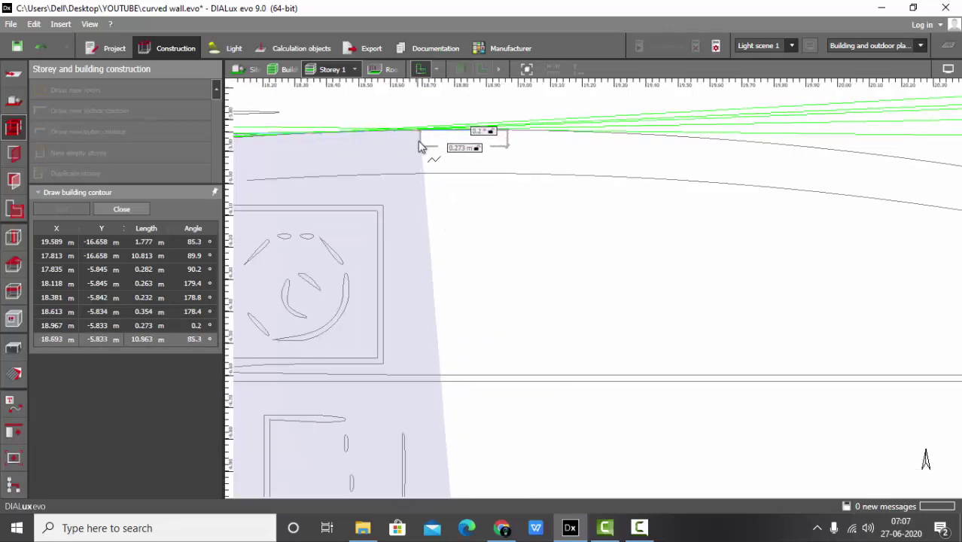
{"action": "scroll", "coordinate": [411, 137], "scroll_direction": "up", "scroll_amount": 2}
{"action": "scroll", "coordinate": [557, 139], "scroll_direction": "up", "scroll_amount": 2}
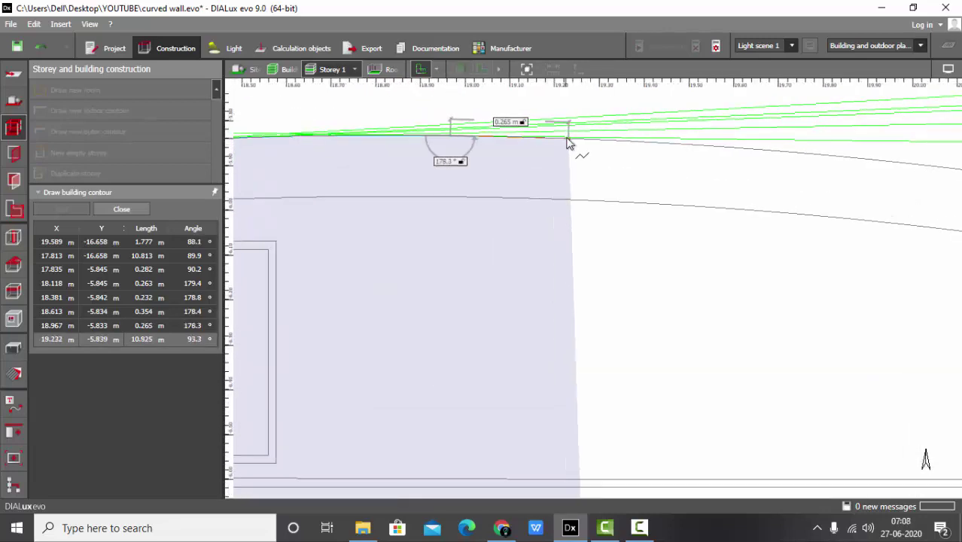
{"action": "left_click", "coordinate": [557, 147]}
{"action": "scroll", "coordinate": [451, 128], "scroll_direction": "down", "scroll_amount": 2}
{"action": "scroll", "coordinate": [397, 129], "scroll_direction": "up", "scroll_amount": 2}
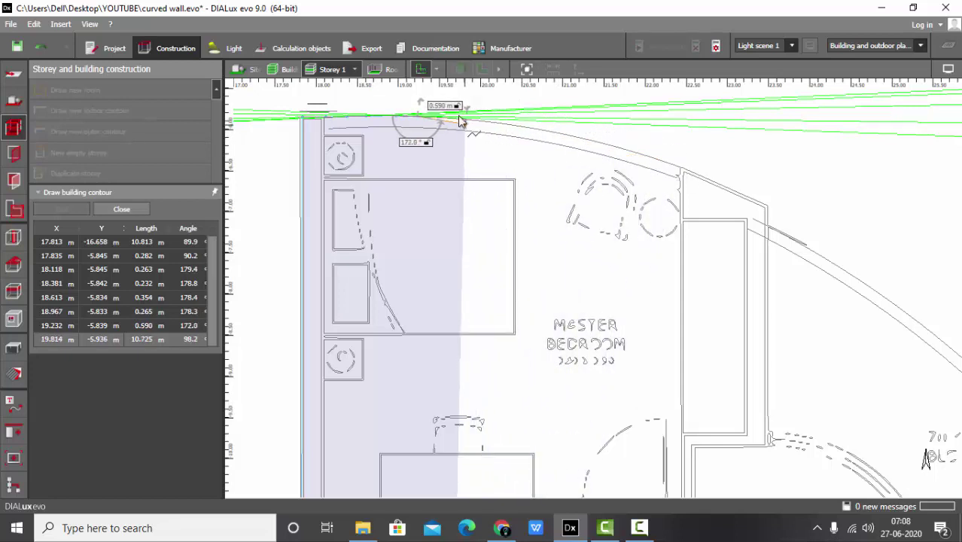
{"action": "scroll", "coordinate": [461, 120], "scroll_direction": "up", "scroll_amount": 2}
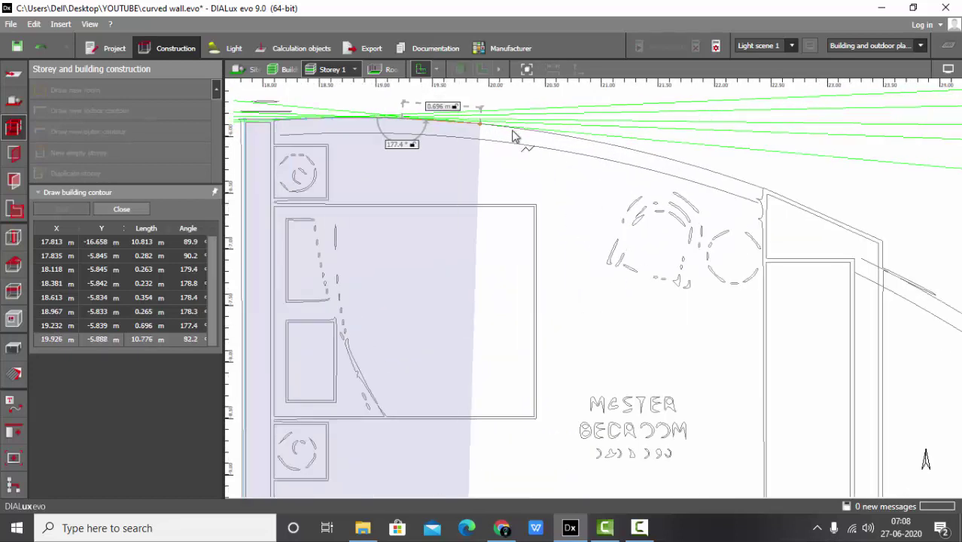
{"action": "left_click", "coordinate": [585, 142]}
{"action": "left_click", "coordinate": [734, 184]}
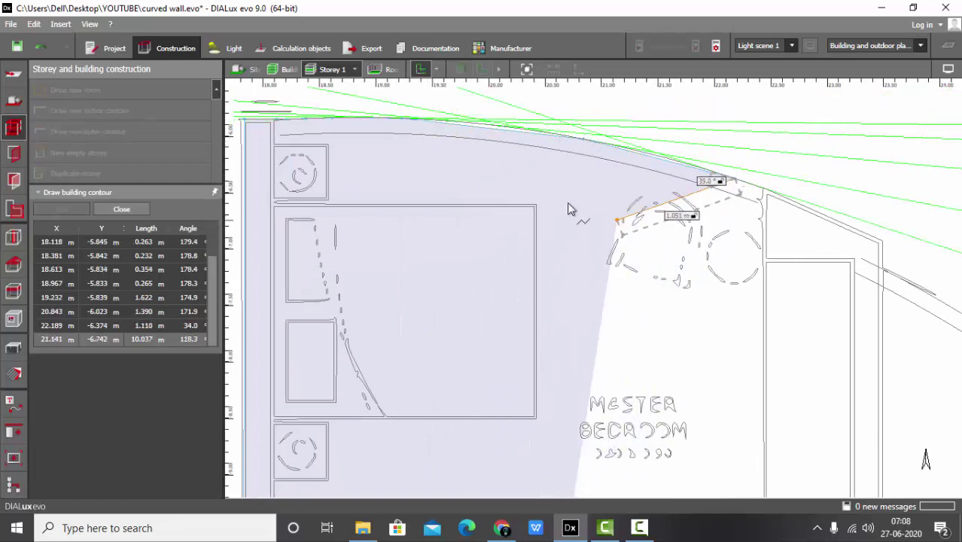
{"action": "scroll", "coordinate": [567, 209], "scroll_direction": "up", "scroll_amount": 3}
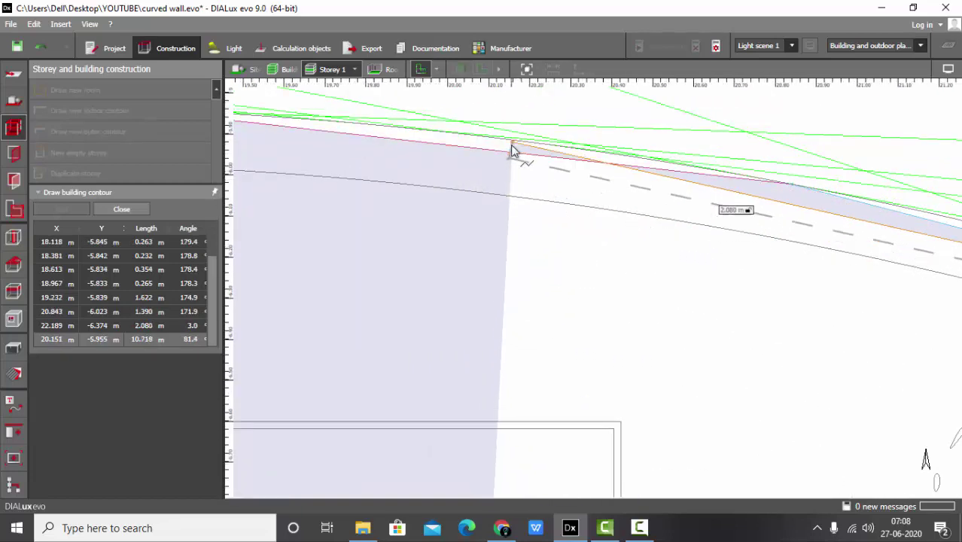
{"action": "scroll", "coordinate": [493, 166], "scroll_direction": "down", "scroll_amount": 1}
{"action": "scroll", "coordinate": [493, 165], "scroll_direction": "down", "scroll_amount": 4}
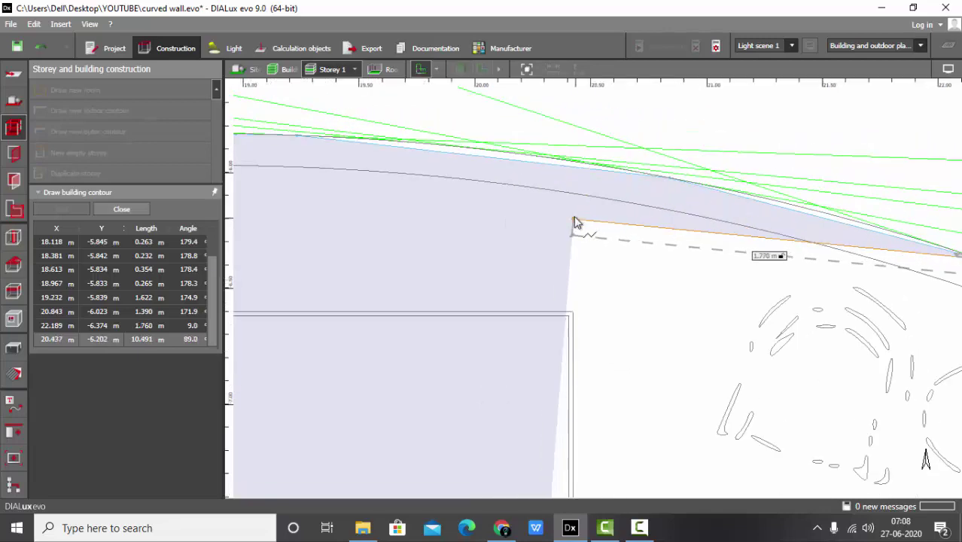
{"action": "key", "text": "ctrl+z"}
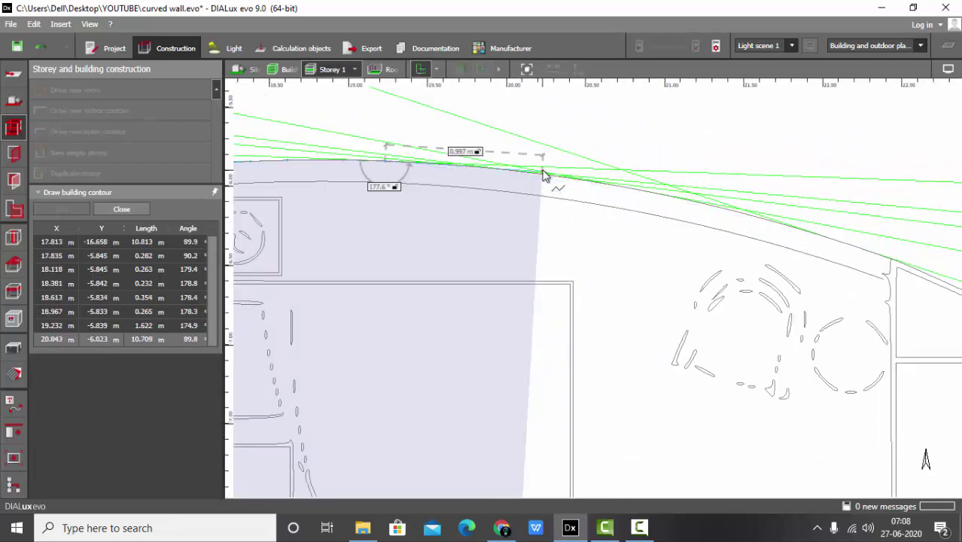
- Trace the outer arc above the bed with four short contour segments of about 0.21, 0.18, 0.26 and 0.30 m
{"action": "scroll", "coordinate": [546, 174], "scroll_direction": "up", "scroll_amount": 8}
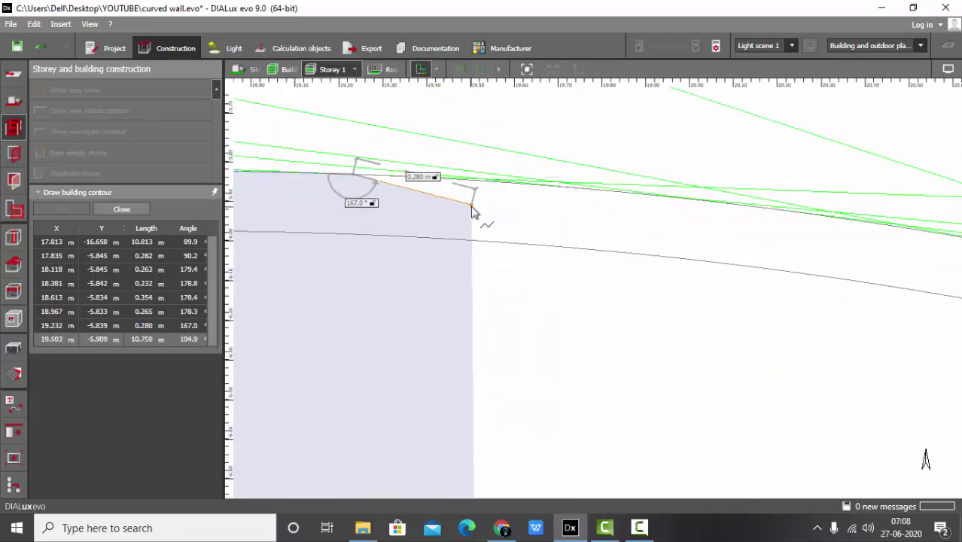
{"action": "left_click", "coordinate": [422, 158]}
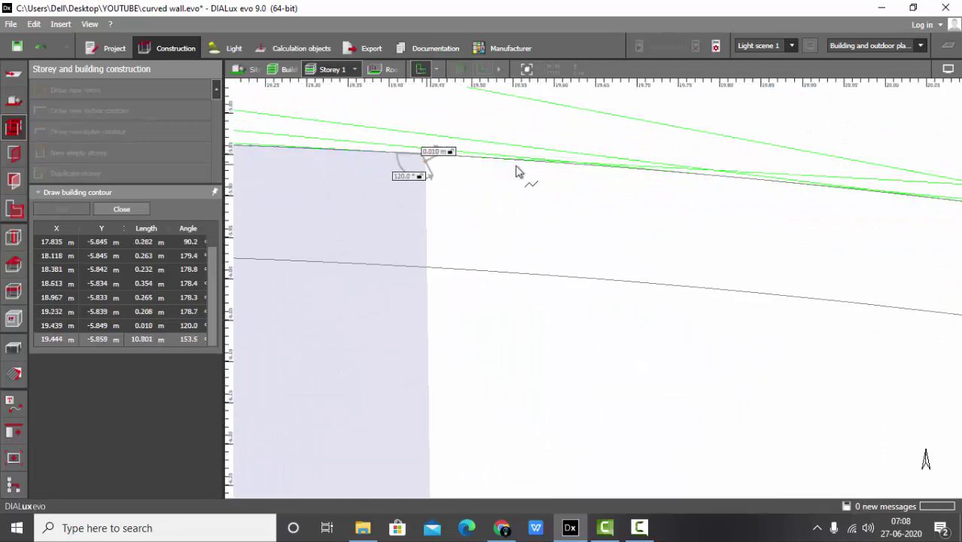
{"action": "scroll", "coordinate": [554, 167], "scroll_direction": "down", "scroll_amount": 2}
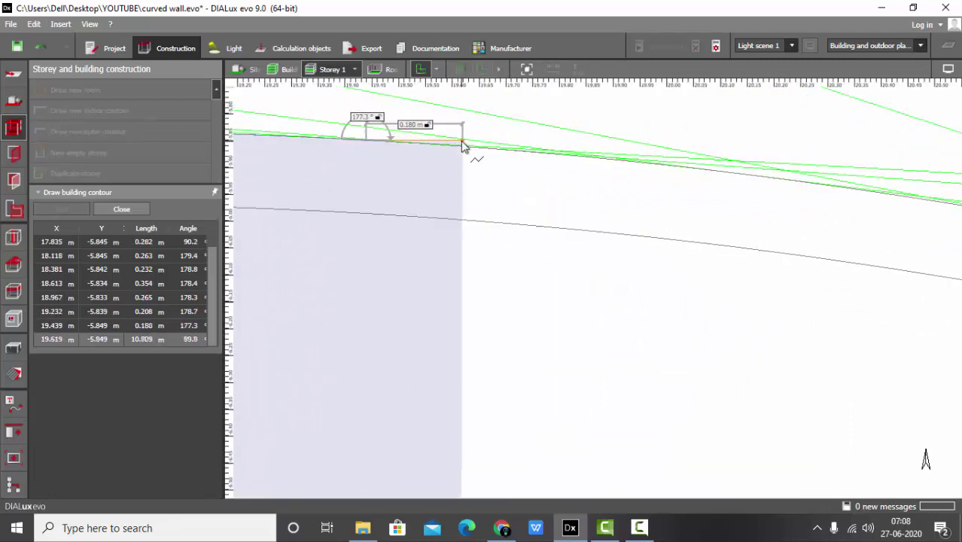
{"action": "left_click", "coordinate": [461, 155]}
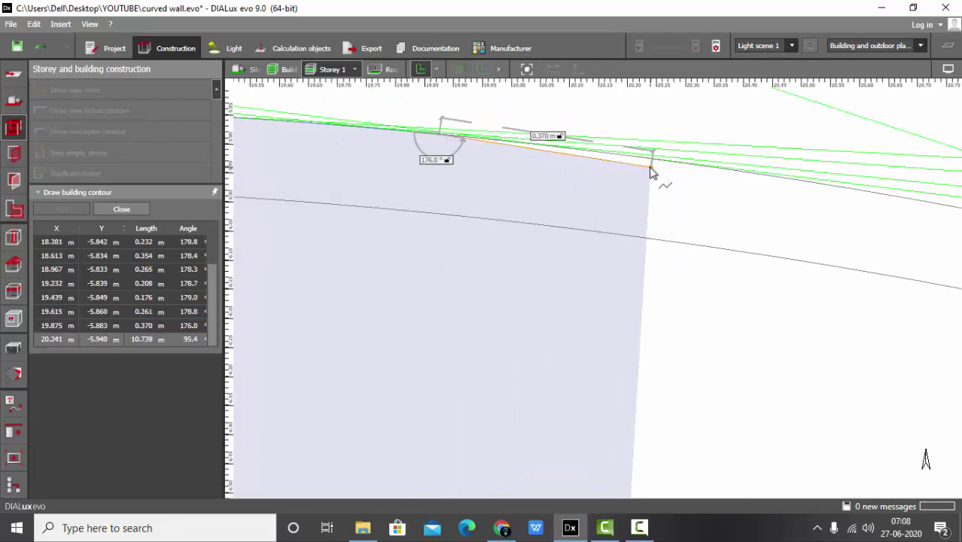
{"action": "scroll", "coordinate": [650, 164], "scroll_direction": "up", "scroll_amount": 1}
{"action": "left_click", "coordinate": [629, 163]}
{"action": "left_click", "coordinate": [613, 162]}
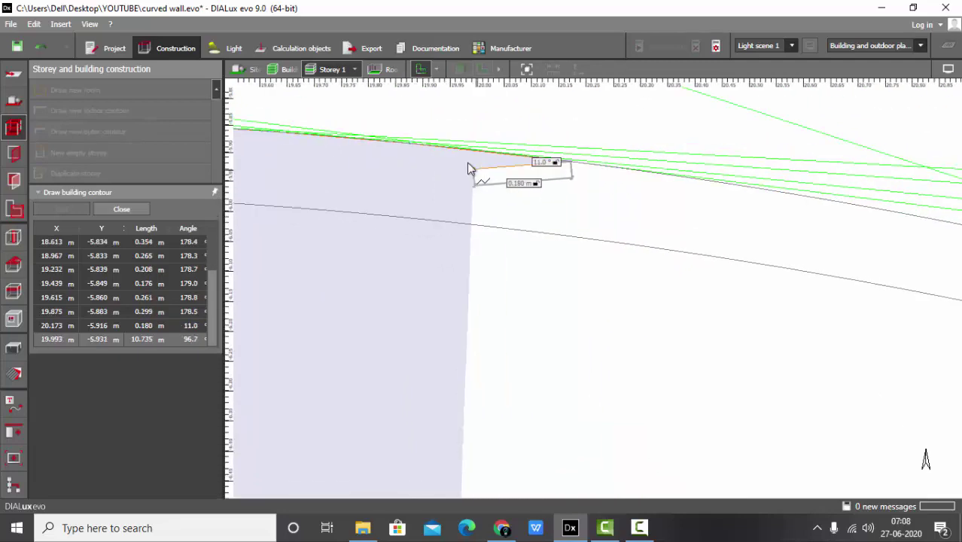
- Extend the contour along the outer arc towards the armchair with four segments of about 0.25, 0.27, 0.21 and 0.26 m
{"action": "scroll", "coordinate": [467, 163], "scroll_direction": "down", "scroll_amount": 2}
{"action": "left_click", "coordinate": [557, 164]}
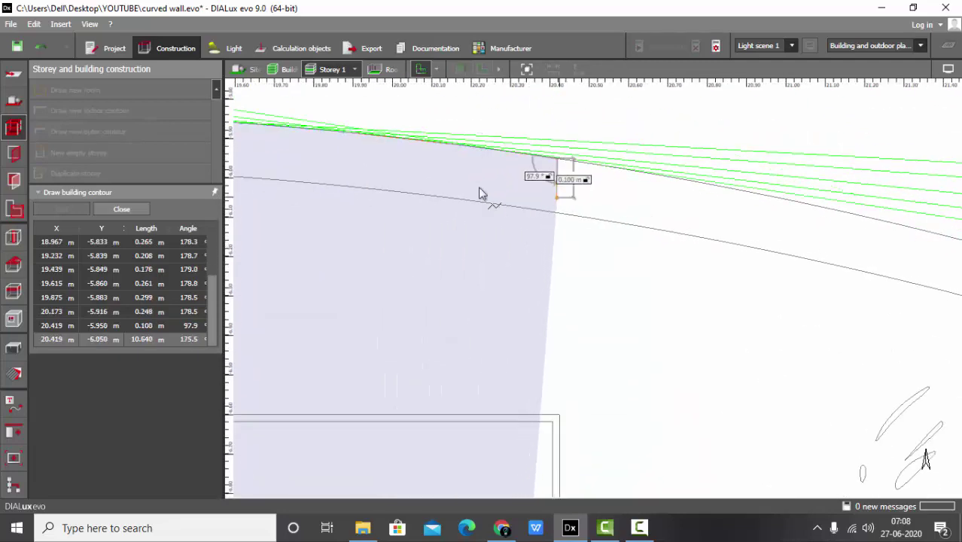
{"action": "scroll", "coordinate": [527, 181], "scroll_direction": "up", "scroll_amount": 2}
{"action": "scroll", "coordinate": [572, 169], "scroll_direction": "down", "scroll_amount": 1}
{"action": "left_click", "coordinate": [570, 156]}
{"action": "scroll", "coordinate": [501, 166], "scroll_direction": "down", "scroll_amount": 2}
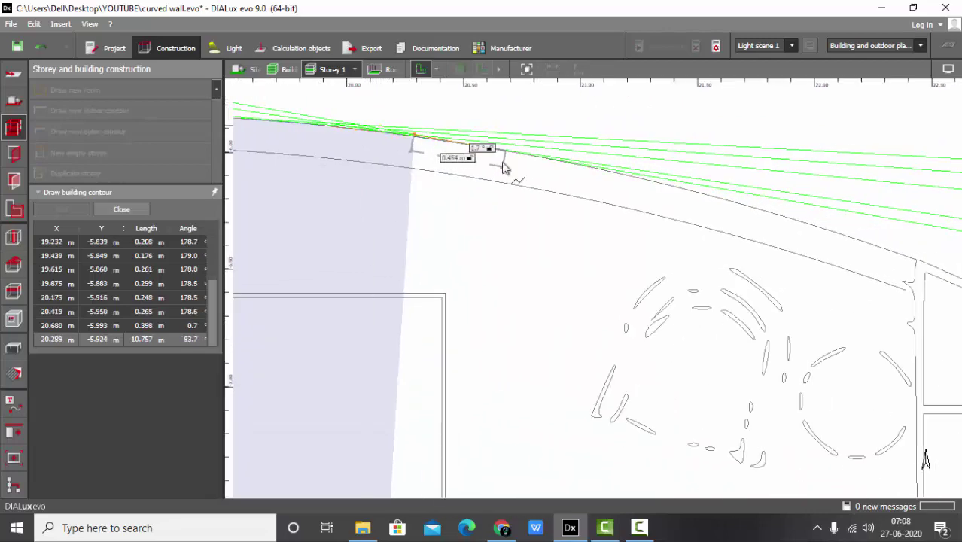
{"action": "scroll", "coordinate": [555, 162], "scroll_direction": "up", "scroll_amount": 2}
{"action": "left_click", "coordinate": [553, 167]}
{"action": "scroll", "coordinate": [553, 167], "scroll_direction": "down", "scroll_amount": 2}
{"action": "scroll", "coordinate": [490, 157], "scroll_direction": "up", "scroll_amount": 1}
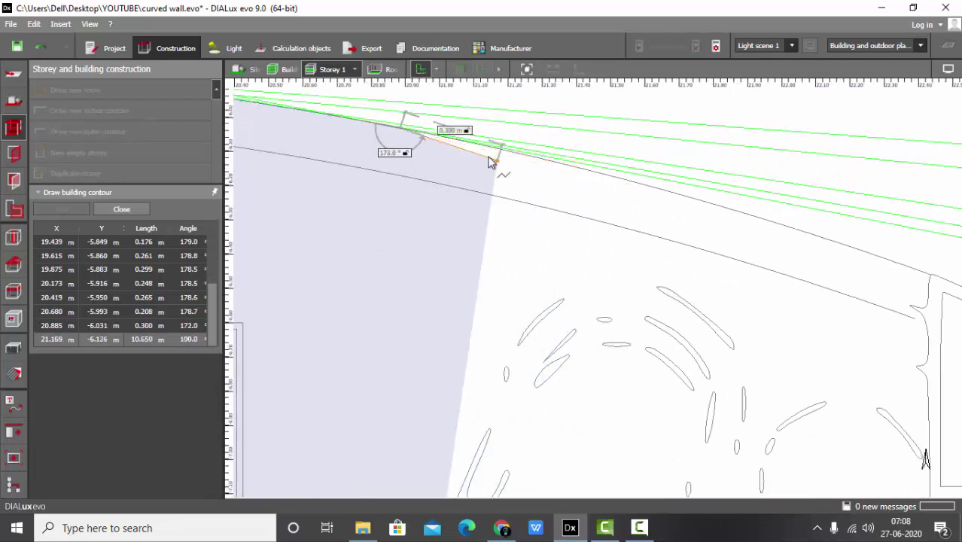
{"action": "left_click", "coordinate": [491, 147]}
- Extend the building contour along the master bedroom's outer arc above the armchair with three segments of about 0.27, 0.33 and 0.26 m
{"action": "scroll", "coordinate": [557, 199], "scroll_direction": "up", "scroll_amount": 1}
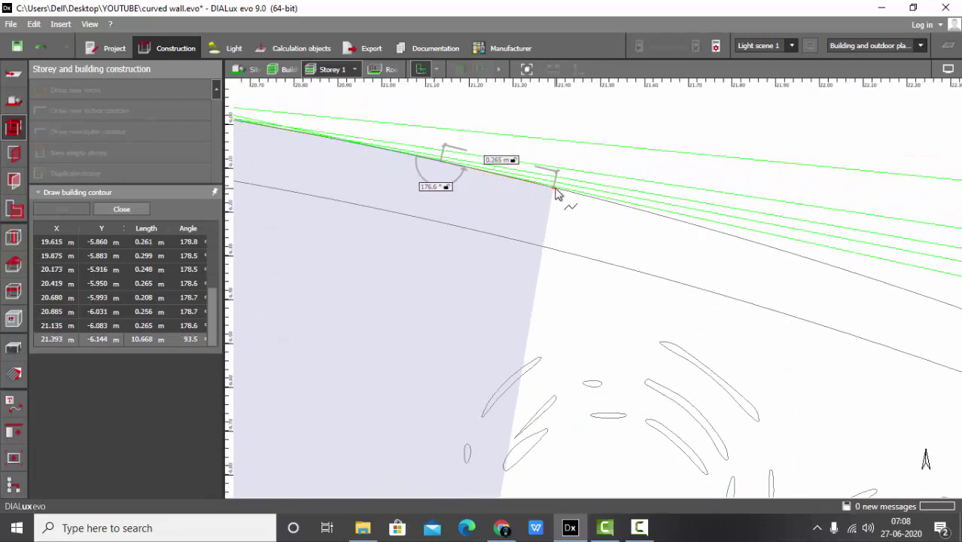
{"action": "left_click", "coordinate": [555, 194]}
{"action": "scroll", "coordinate": [555, 194], "scroll_direction": "down", "scroll_amount": 2}
{"action": "left_click", "coordinate": [548, 182]}
{"action": "scroll", "coordinate": [361, 102], "scroll_direction": "up", "scroll_amount": 1}
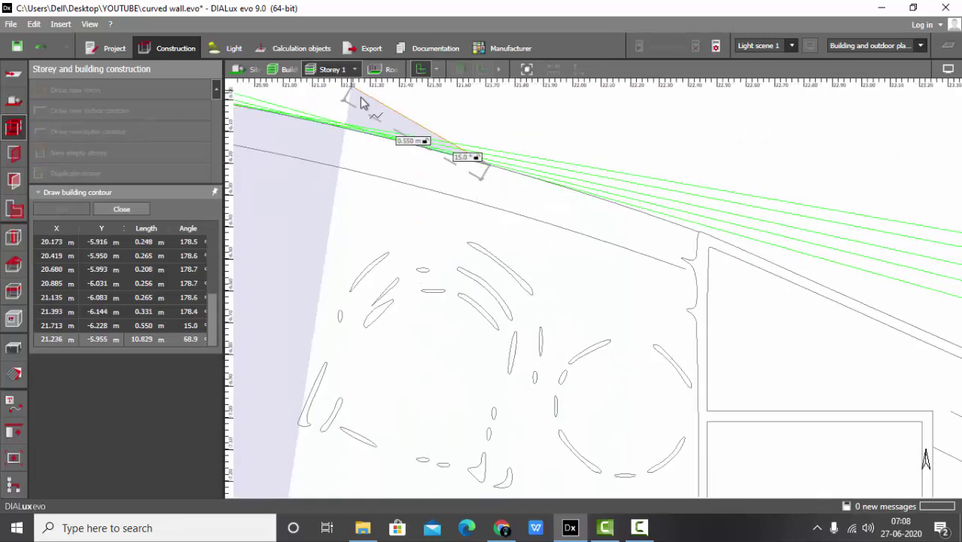
{"action": "scroll", "coordinate": [451, 154], "scroll_direction": "up", "scroll_amount": 2}
{"action": "left_click", "coordinate": [460, 161]}
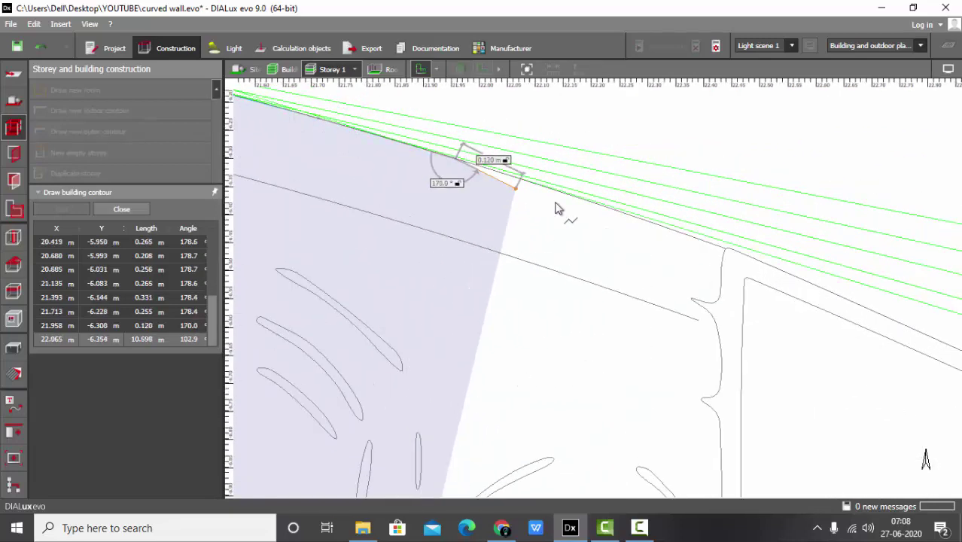
- Trace the rest of the bedroom's outer arc to its end corner with segments of about 0.21, 0.25 and 0.05 m
{"action": "left_click", "coordinate": [574, 197]}
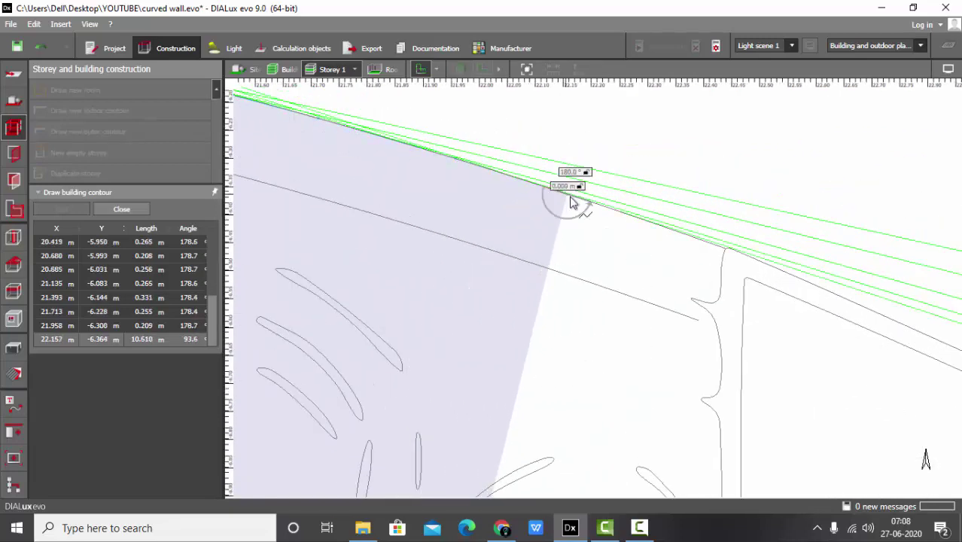
{"action": "left_click", "coordinate": [711, 248]}
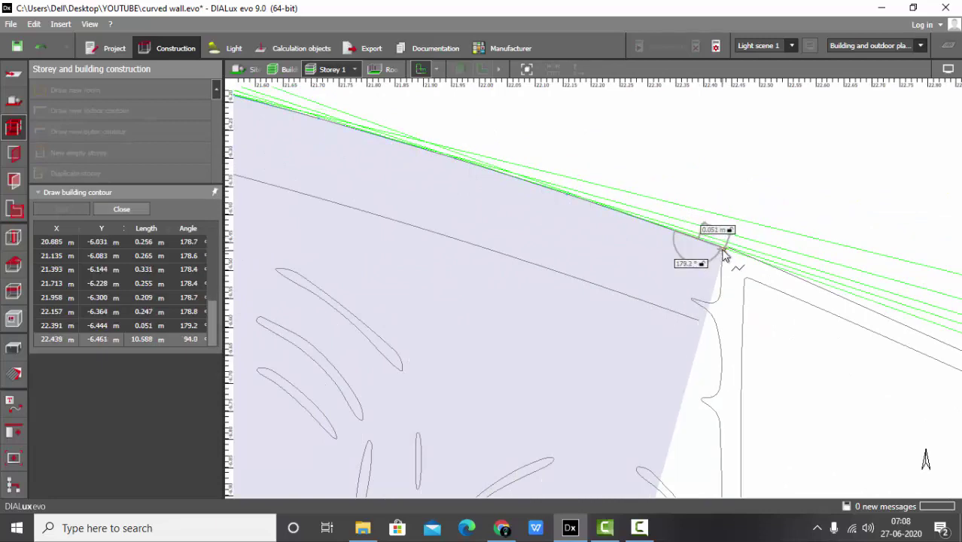
{"action": "left_click", "coordinate": [724, 256]}
- Trace the slanted wall beyond the bedroom with segments of about 0.57 and 0.59 m, then a 0.25 m vertical return to the large arc
{"action": "scroll", "coordinate": [512, 196], "scroll_direction": "down", "scroll_amount": 4}
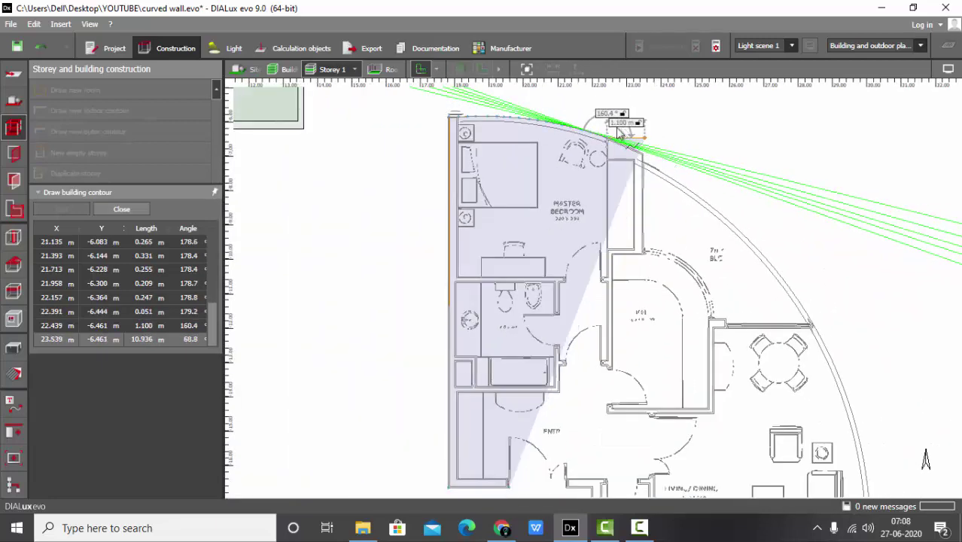
{"action": "scroll", "coordinate": [617, 130], "scroll_direction": "down", "scroll_amount": 2}
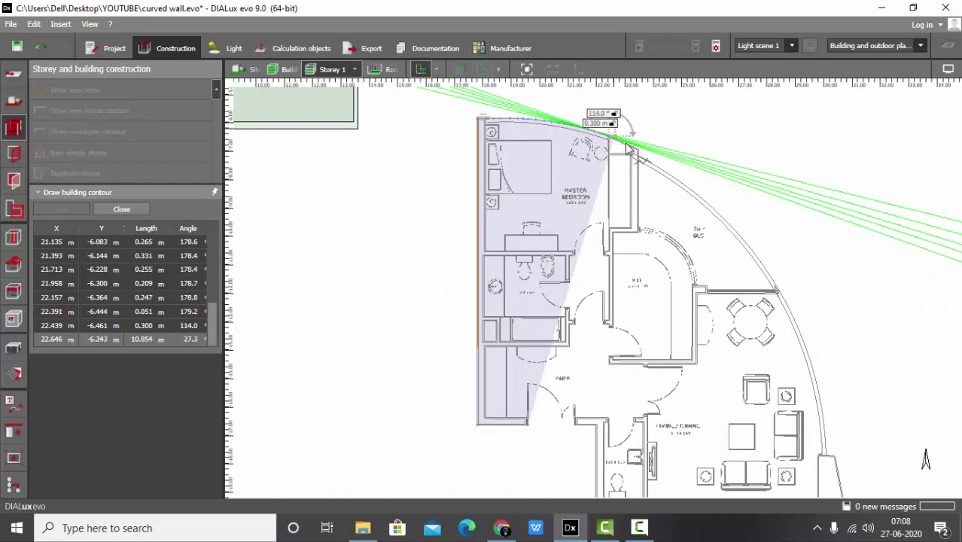
{"action": "scroll", "coordinate": [627, 147], "scroll_direction": "up", "scroll_amount": 5}
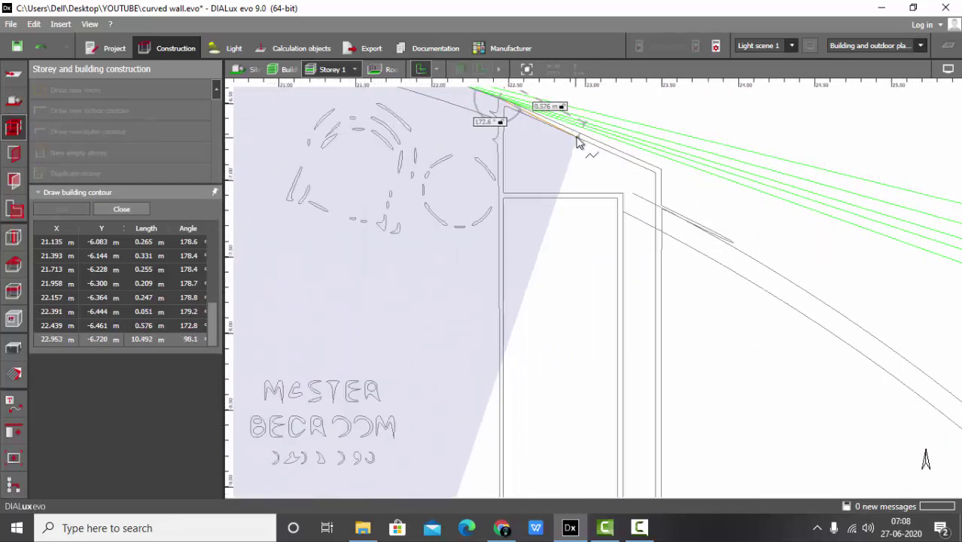
{"action": "left_click", "coordinate": [579, 136]}
{"action": "left_click", "coordinate": [660, 173]}
{"action": "scroll", "coordinate": [661, 181], "scroll_direction": "up", "scroll_amount": 4}
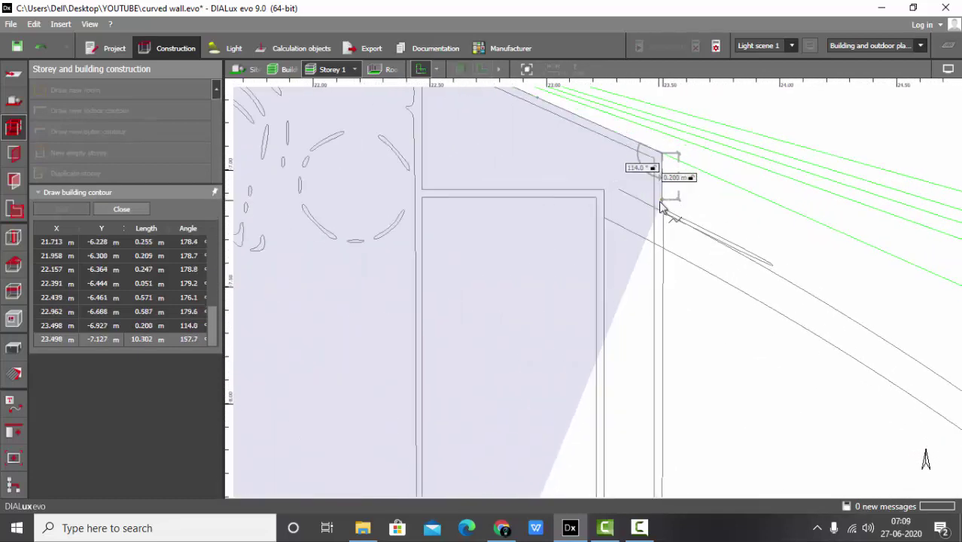
{"action": "left_click", "coordinate": [665, 219]}
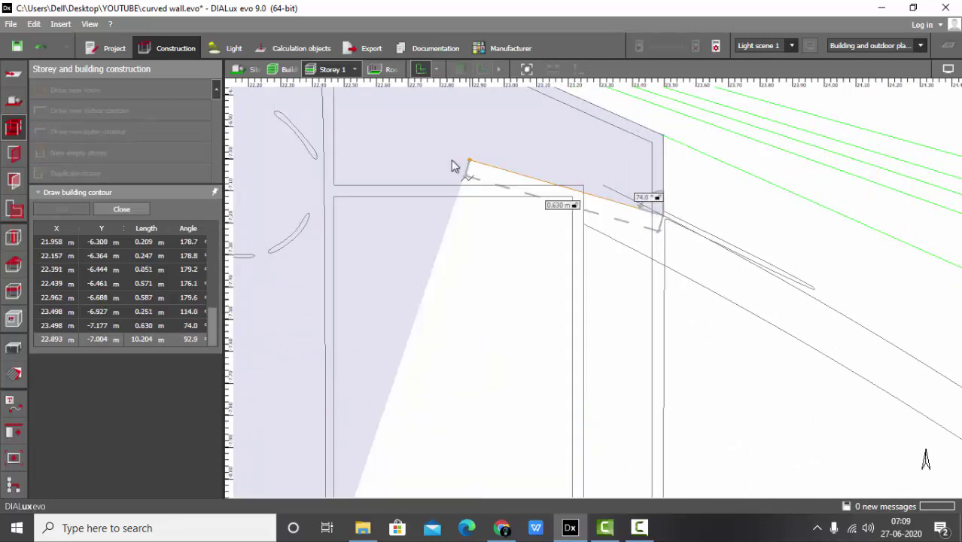
- Begin following the balcony's outer arc with four contour segments of about 0.28, 0.26, 0.27 and 0.59 m
{"action": "middle_click_drag", "start_coordinate": [451, 160], "coordinate": [308, 88]}
{"action": "left_click", "coordinate": [592, 187]}
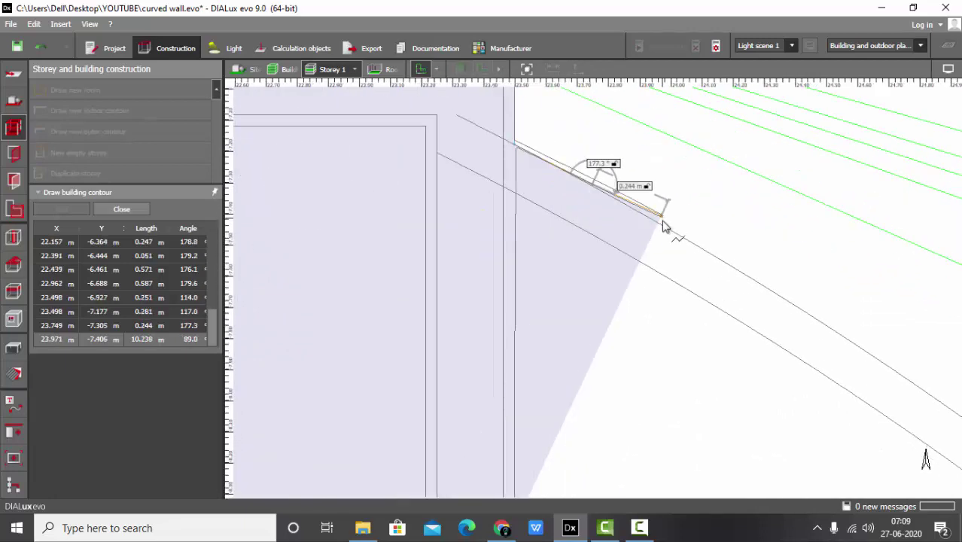
{"action": "left_click", "coordinate": [664, 229]}
{"action": "left_click", "coordinate": [738, 272]}
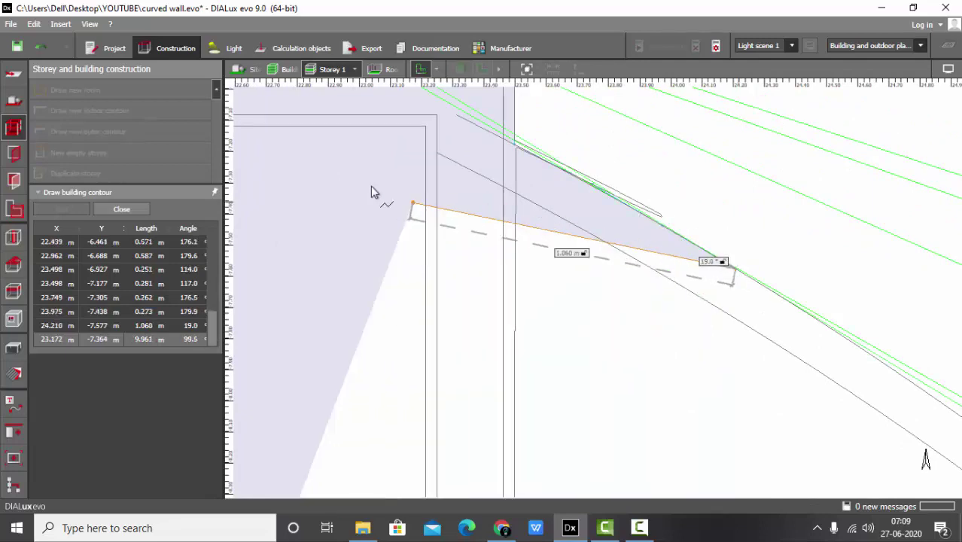
{"action": "scroll", "coordinate": [533, 228], "scroll_direction": "down", "scroll_amount": 3}
{"action": "left_click", "coordinate": [533, 221]}
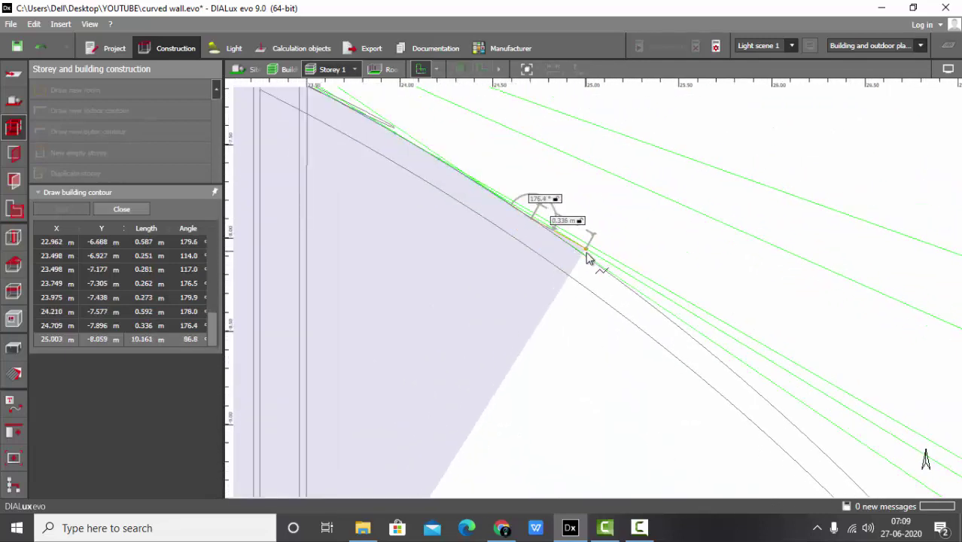
- Continue the contour along the balcony's outer arc with four segments of about 0.35, 0.42, 0.77 and 0.39 m
{"action": "left_click", "coordinate": [587, 259]}
{"action": "left_click", "coordinate": [647, 309]}
{"action": "scroll", "coordinate": [646, 309], "scroll_direction": "down", "scroll_amount": 2}
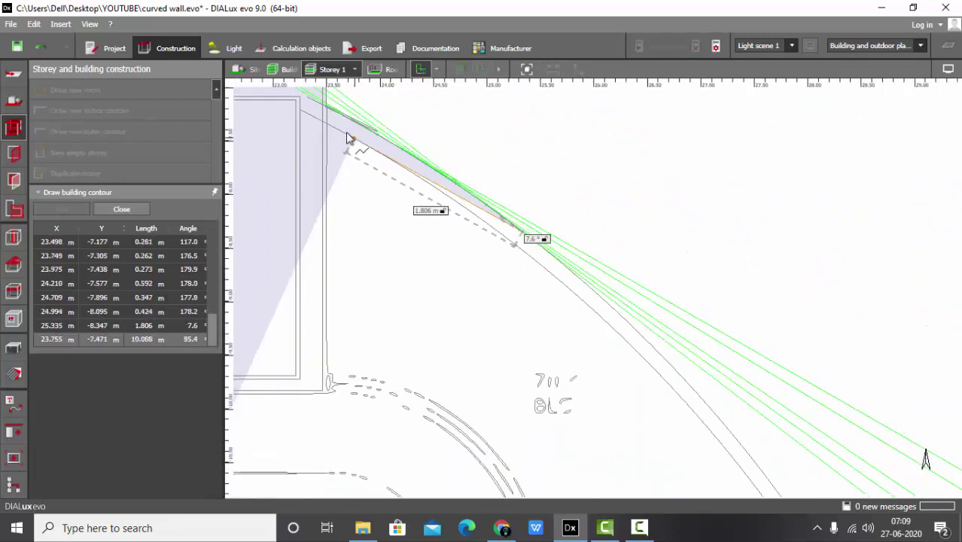
{"action": "left_click", "coordinate": [500, 212]}
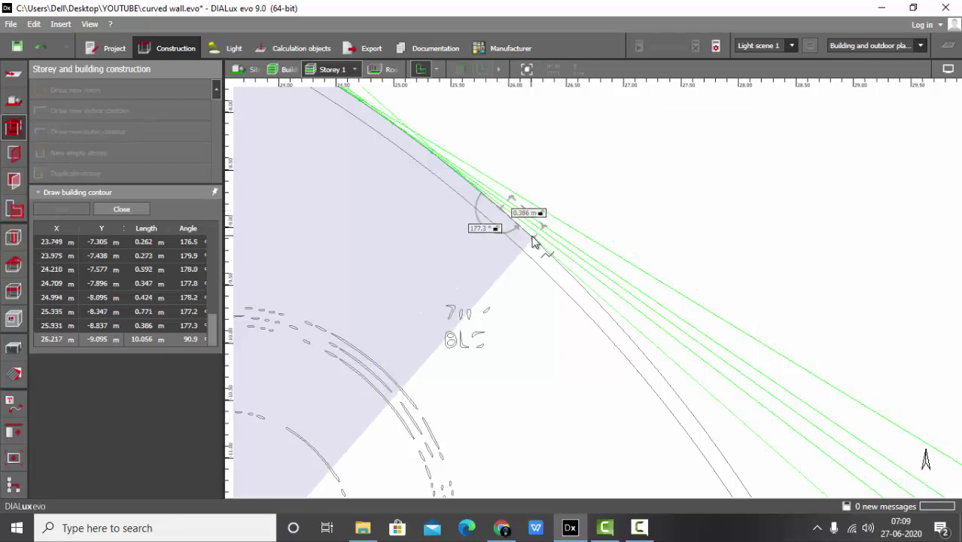
{"action": "left_click", "coordinate": [527, 236]}
- Extend the contour past the balcony label towards the dining area with segments of about 0.69, 0.69, 0.72 and 0.47 m
{"action": "scroll", "coordinate": [527, 235], "scroll_direction": "down", "scroll_amount": 2}
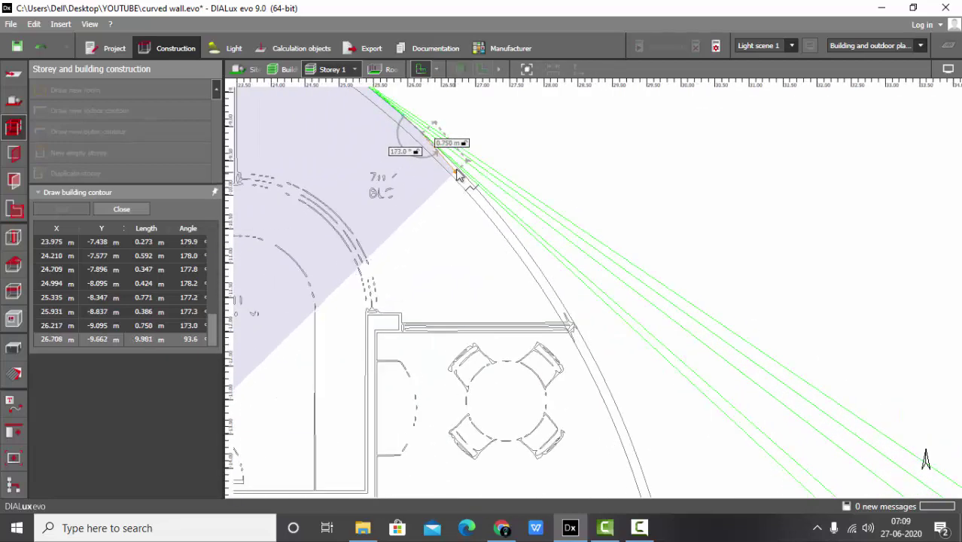
{"action": "left_click", "coordinate": [457, 172]}
{"action": "left_click", "coordinate": [486, 209]}
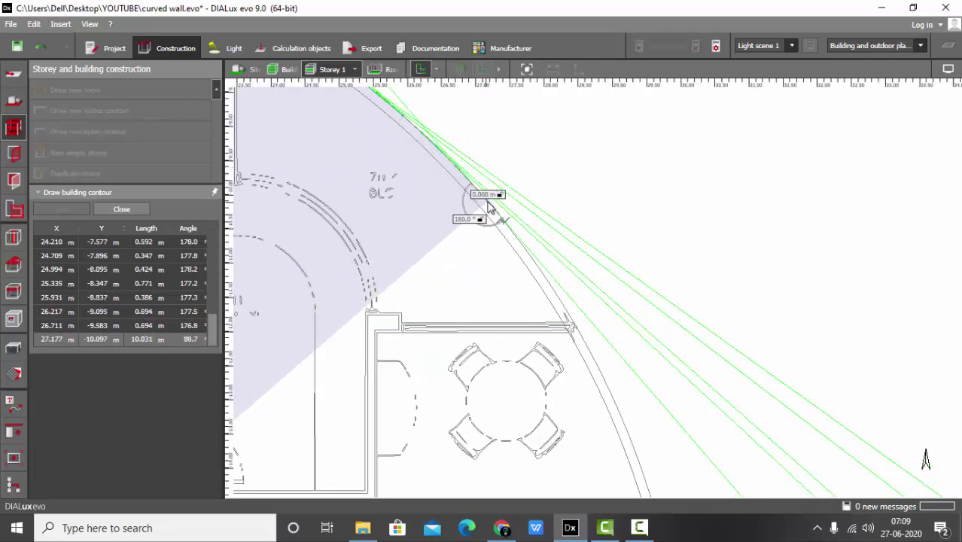
{"action": "scroll", "coordinate": [496, 200], "scroll_direction": "down", "scroll_amount": 2}
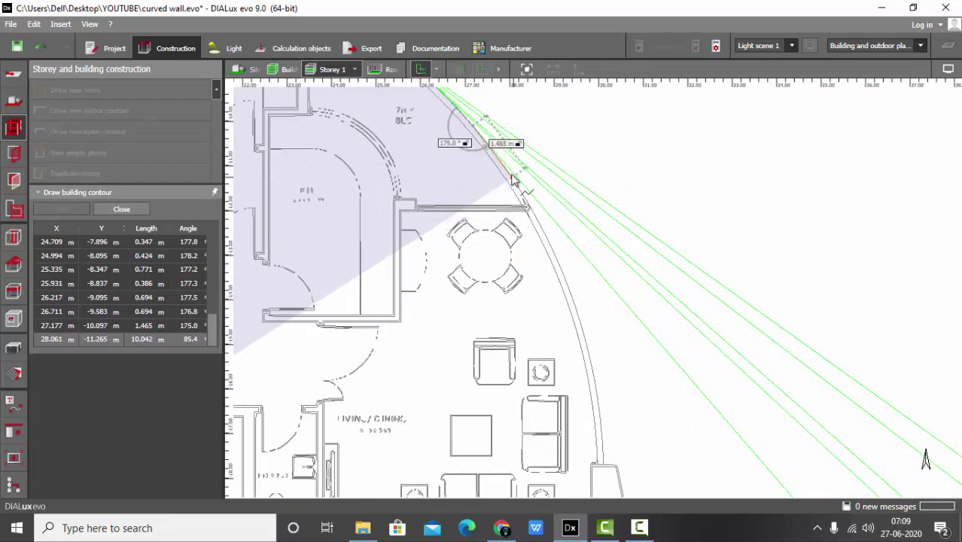
{"action": "scroll", "coordinate": [497, 152], "scroll_direction": "up", "scroll_amount": 3}
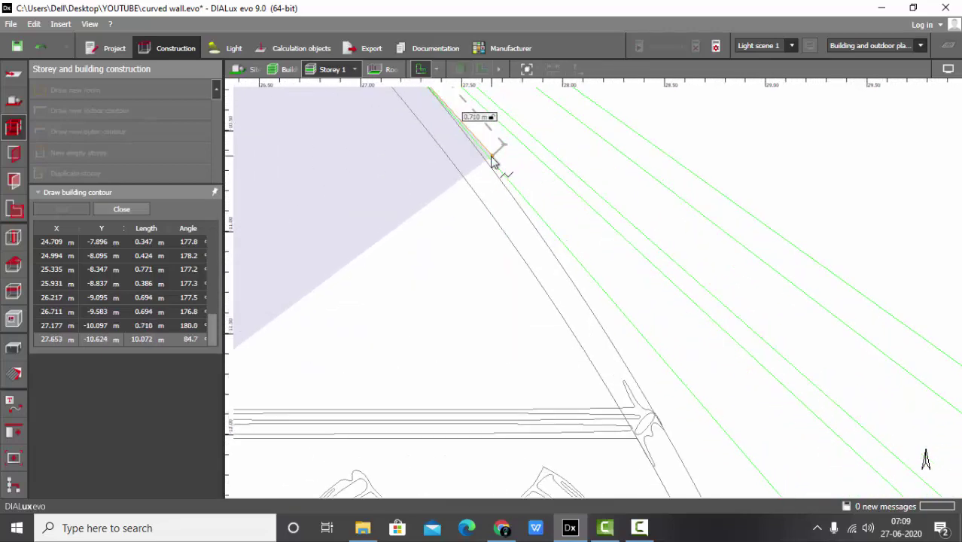
{"action": "left_click", "coordinate": [488, 161]}
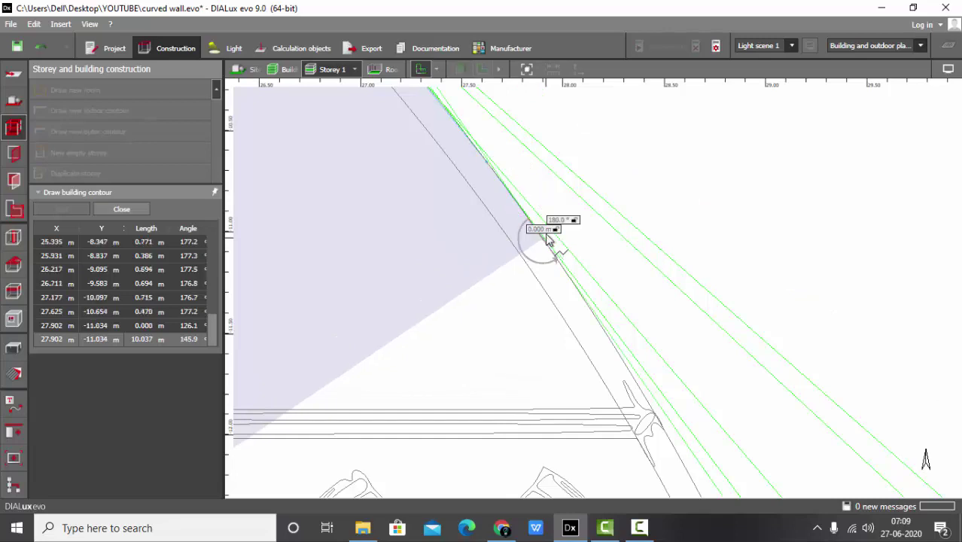
- Bring the contour to the junction of the outer arc and the balcony partition with segments of about 0.67 and 0.31 m
{"action": "scroll", "coordinate": [548, 240], "scroll_direction": "down", "scroll_amount": 3}
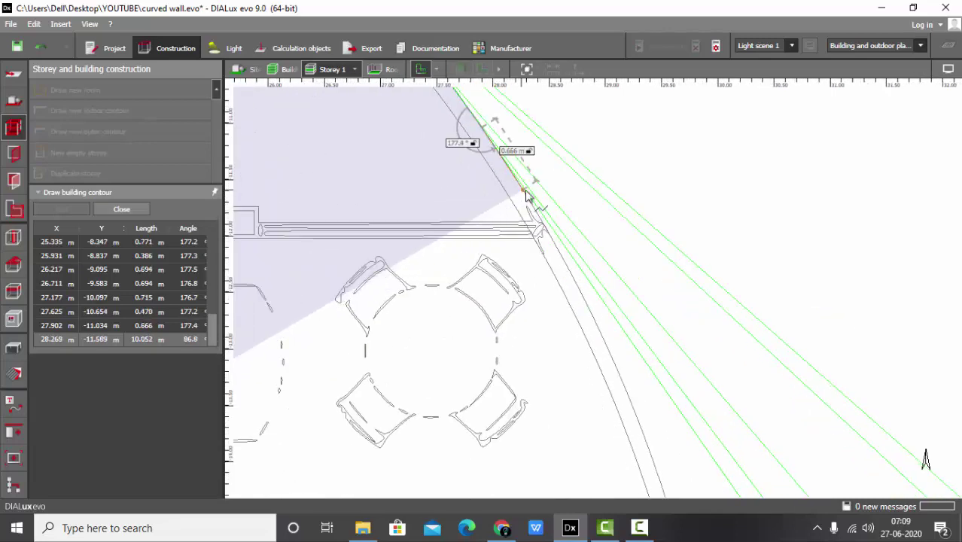
{"action": "left_click", "coordinate": [526, 194]}
{"action": "scroll", "coordinate": [531, 199], "scroll_direction": "up", "scroll_amount": 2}
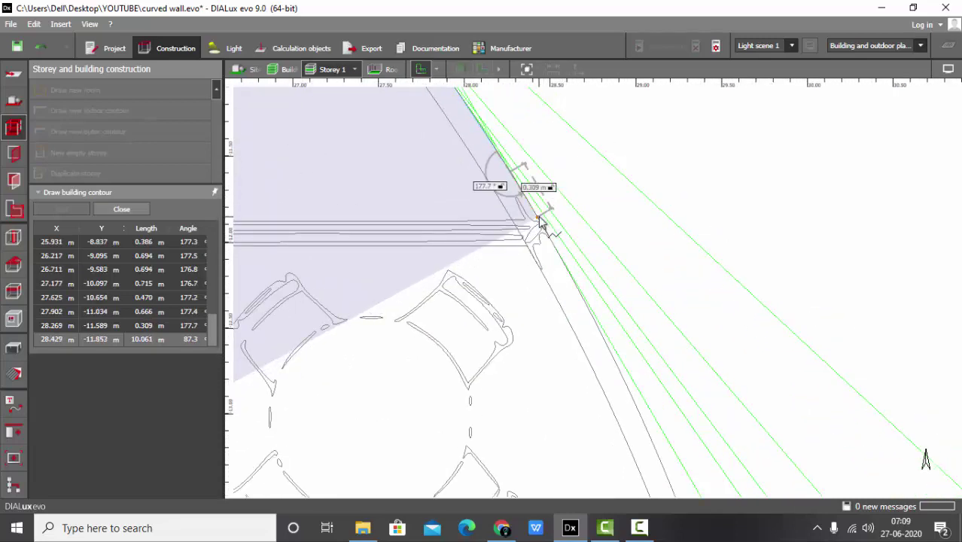
{"action": "left_click", "coordinate": [539, 218]}
- Trace the outer arc beside the dining table with three contour segments of about 0.39, 0.54 and 0.35 m
{"action": "scroll", "coordinate": [598, 143], "scroll_direction": "down", "scroll_amount": 2}
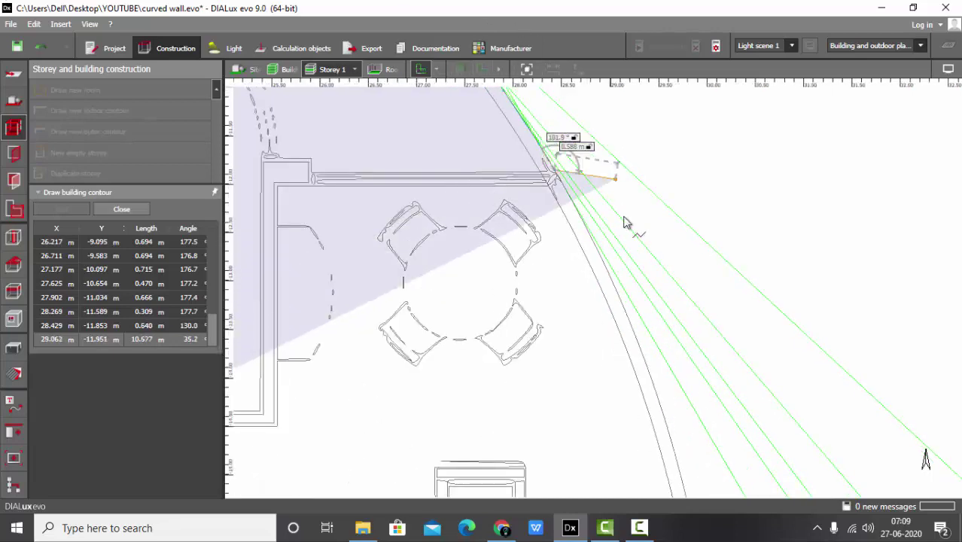
{"action": "scroll", "coordinate": [625, 225], "scroll_direction": "up", "scroll_amount": 2}
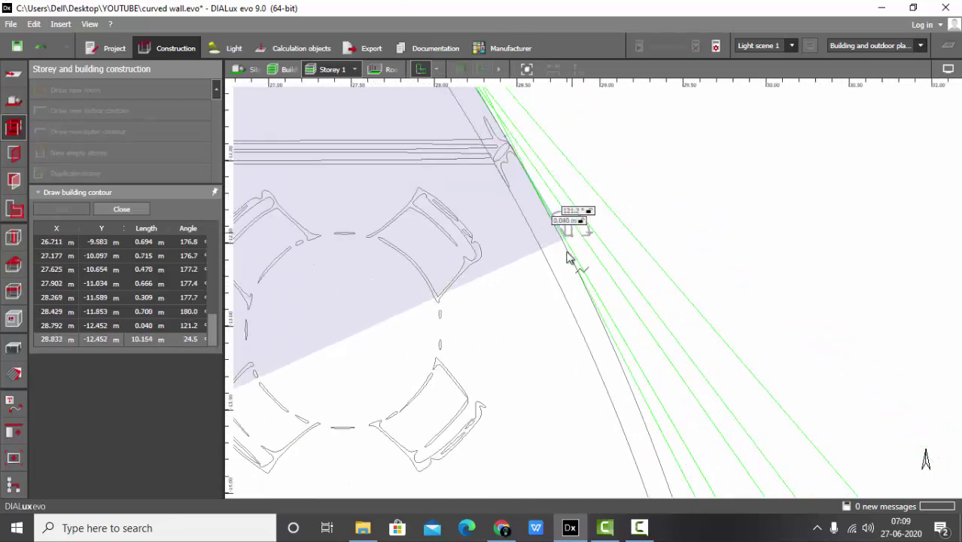
{"action": "scroll", "coordinate": [567, 257], "scroll_direction": "up", "scroll_amount": 1}
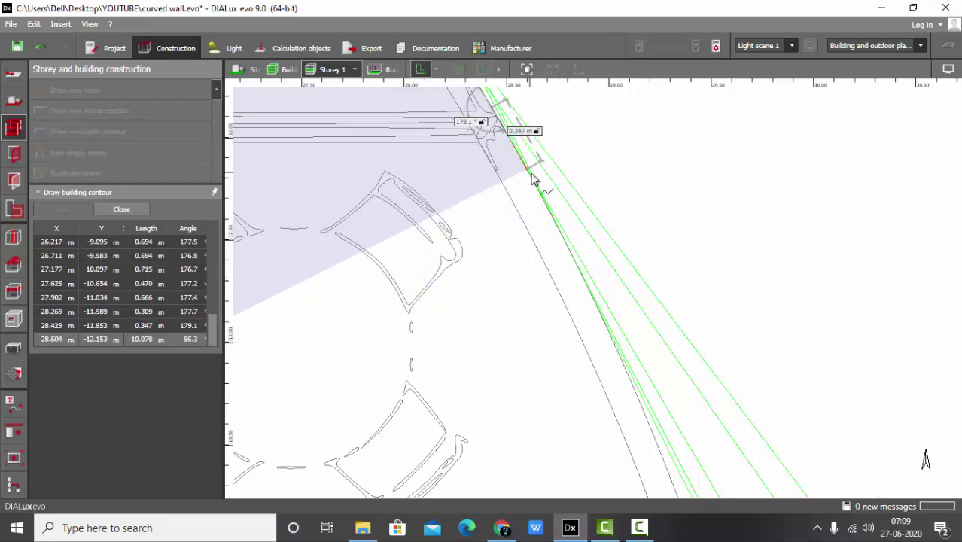
{"action": "left_click", "coordinate": [535, 186]}
{"action": "left_click", "coordinate": [588, 284]}
{"action": "scroll", "coordinate": [603, 290], "scroll_direction": "down", "scroll_amount": 2}
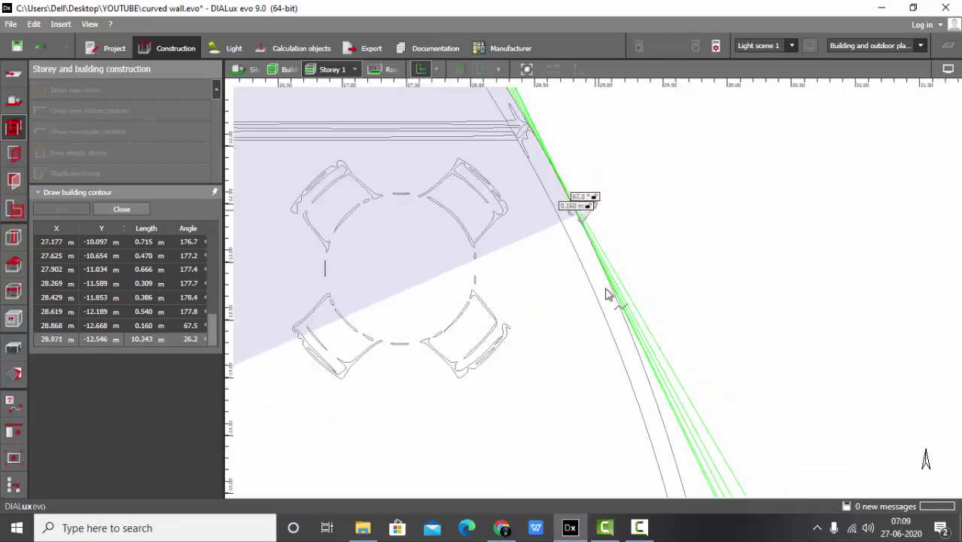
{"action": "scroll", "coordinate": [602, 271], "scroll_direction": "up", "scroll_amount": 2}
{"action": "left_click", "coordinate": [603, 263]}
- Continue the contour from the dining table towards the living room armchair with segments of about 0.27, 0.77 and 0.62 m
{"action": "scroll", "coordinate": [587, 226], "scroll_direction": "down", "scroll_amount": 3}
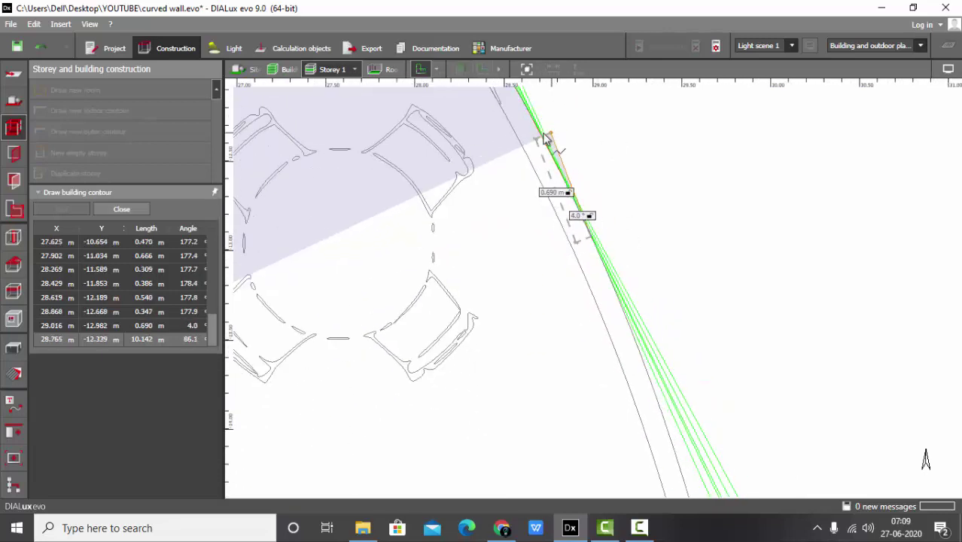
{"action": "scroll", "coordinate": [565, 218], "scroll_direction": "up", "scroll_amount": 3}
{"action": "left_click", "coordinate": [568, 218]}
{"action": "scroll", "coordinate": [568, 217], "scroll_direction": "down", "scroll_amount": 3}
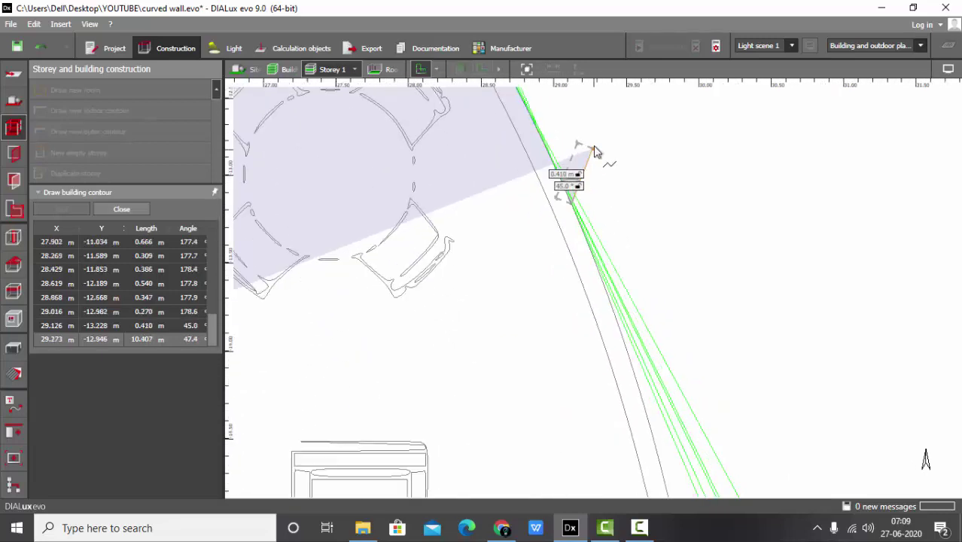
{"action": "scroll", "coordinate": [606, 197], "scroll_direction": "up", "scroll_amount": 2}
{"action": "left_click", "coordinate": [607, 225]}
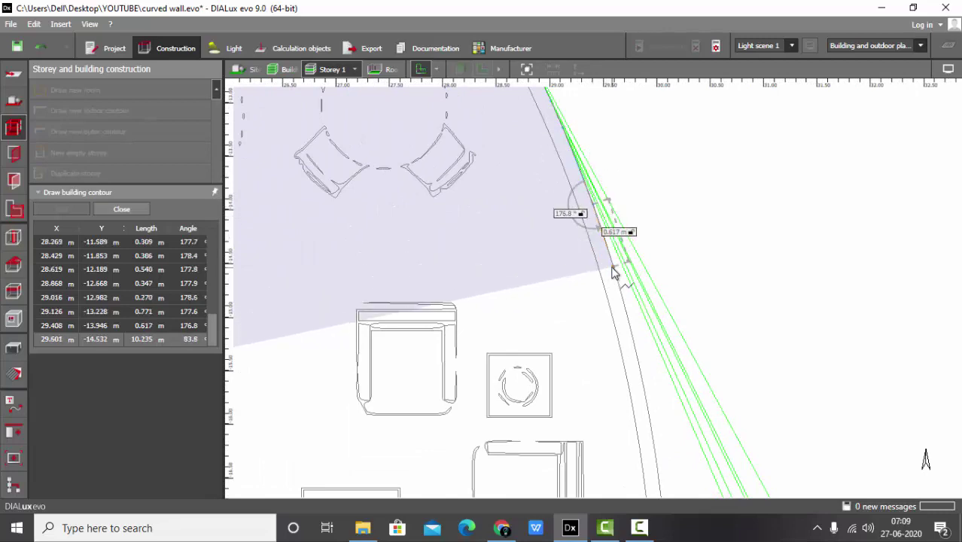
{"action": "left_click", "coordinate": [618, 274]}
- Trace the outer arc beside the living room armchair and sofa with segments of about 0.69, 0.62 and 1.00 m
{"action": "scroll", "coordinate": [622, 201], "scroll_direction": "down", "scroll_amount": 3}
{"action": "scroll", "coordinate": [625, 248], "scroll_direction": "up", "scroll_amount": 3}
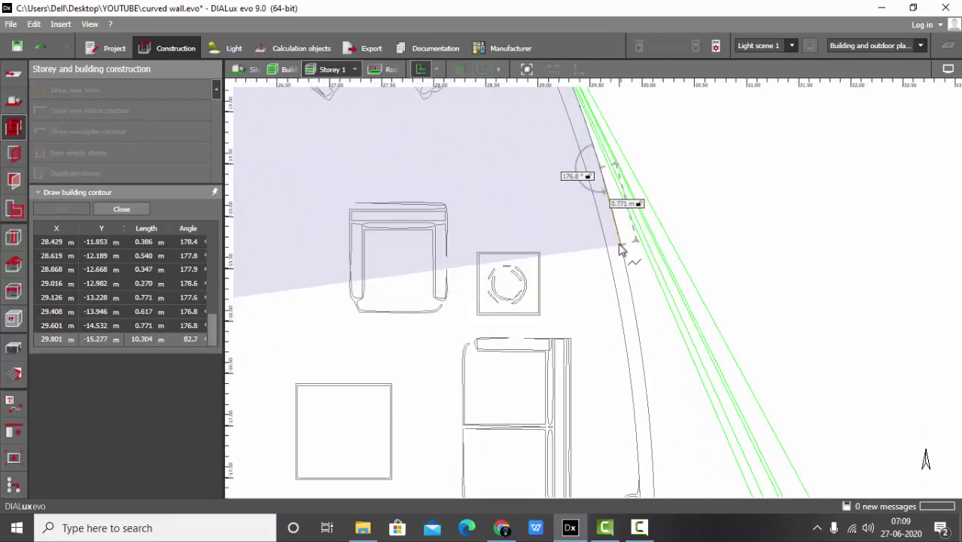
{"action": "left_click", "coordinate": [619, 242]}
{"action": "left_click", "coordinate": [632, 305]}
{"action": "scroll", "coordinate": [634, 305], "scroll_direction": "down", "scroll_amount": 3}
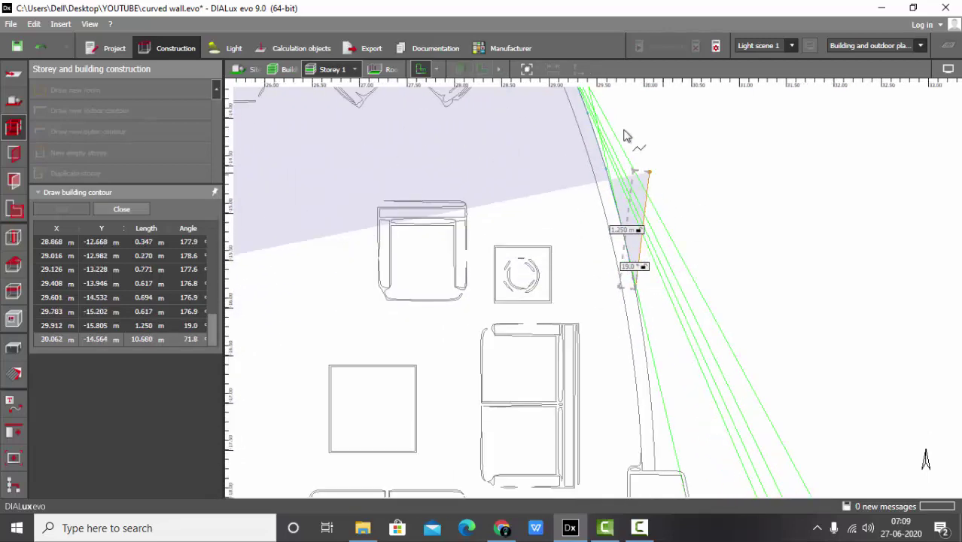
{"action": "scroll", "coordinate": [657, 305], "scroll_direction": "up", "scroll_amount": 3}
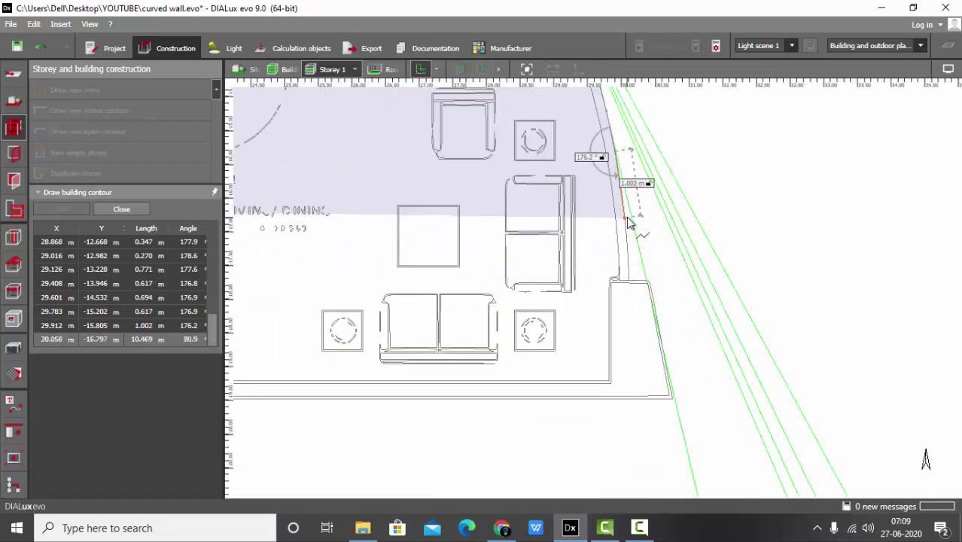
{"action": "left_click", "coordinate": [628, 223]}
- Complete the living room's outer arc down to the projecting wall block with two contour segments of about 0.46 m each
{"action": "scroll", "coordinate": [631, 248], "scroll_direction": "up", "scroll_amount": 2}
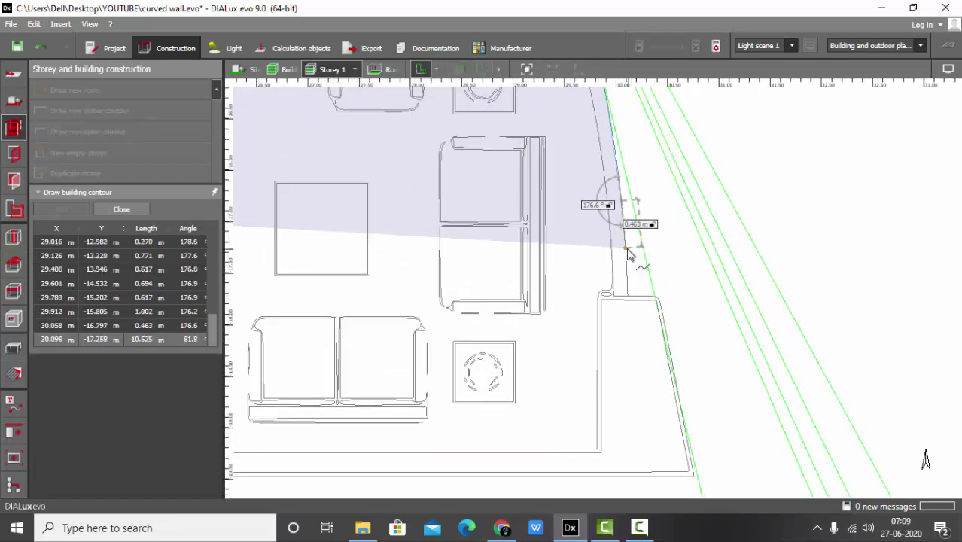
{"action": "left_click", "coordinate": [632, 267]}
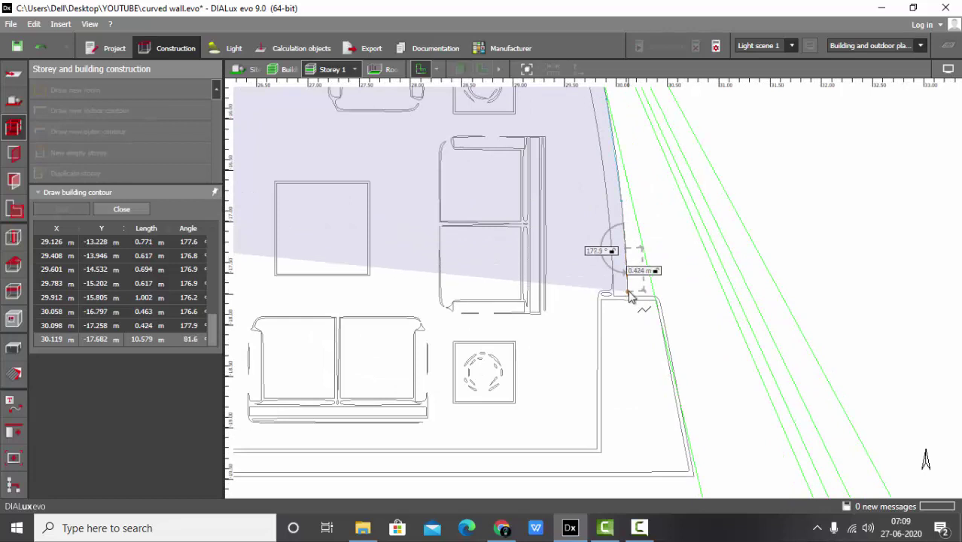
{"action": "left_click", "coordinate": [631, 302]}
{"action": "scroll", "coordinate": [621, 305], "scroll_direction": "up", "scroll_amount": 2}
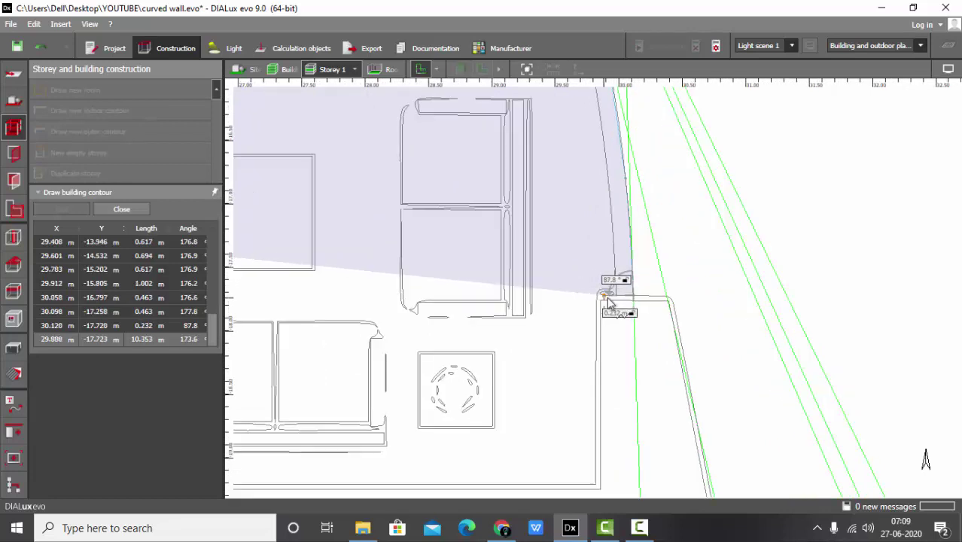
- Continue the building contour past the projecting wall block with segments of about 0.04 and 1.72 m, and trace the 8.13 m lower wall
{"action": "left_click", "coordinate": [635, 305]}
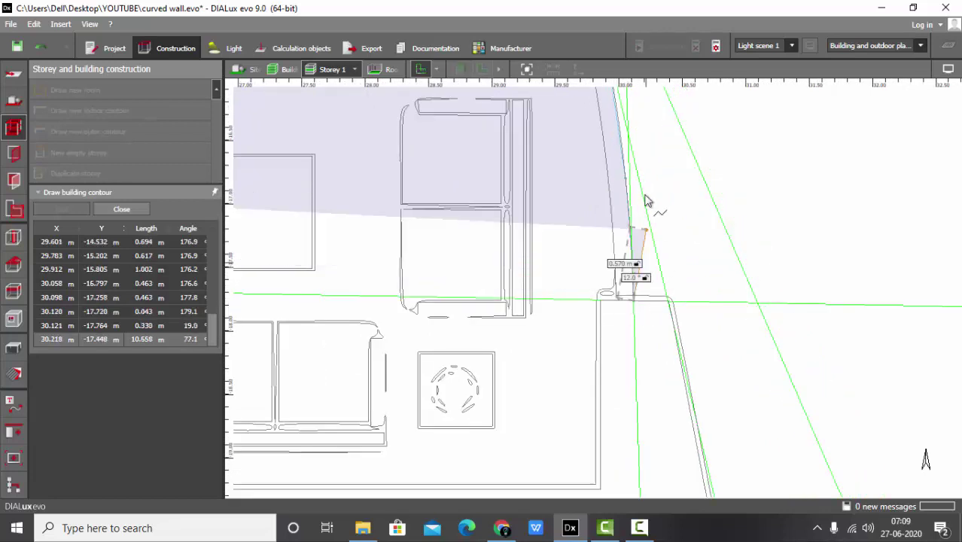
{"action": "scroll", "coordinate": [647, 263], "scroll_direction": "down", "scroll_amount": 2}
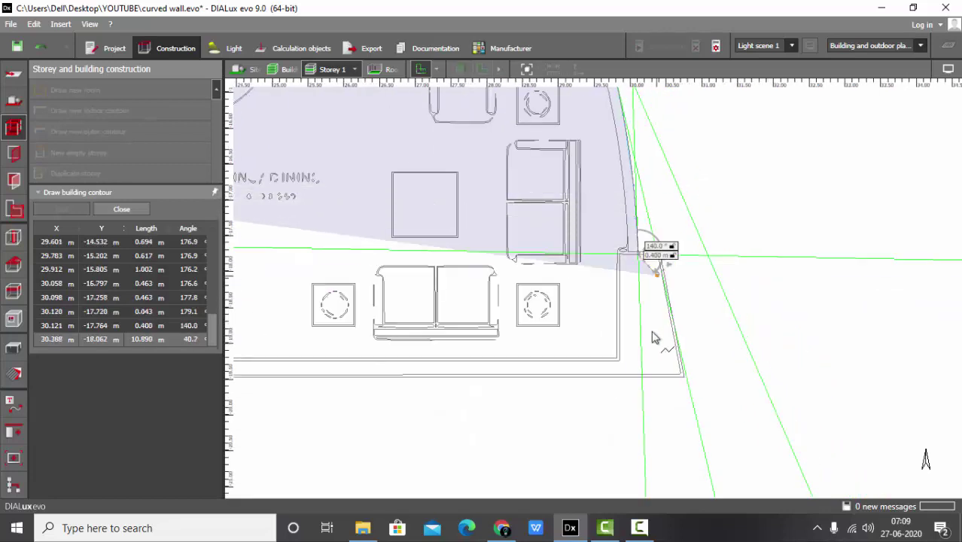
{"action": "left_click", "coordinate": [659, 384]}
{"action": "scroll", "coordinate": [659, 384], "scroll_direction": "down", "scroll_amount": 2}
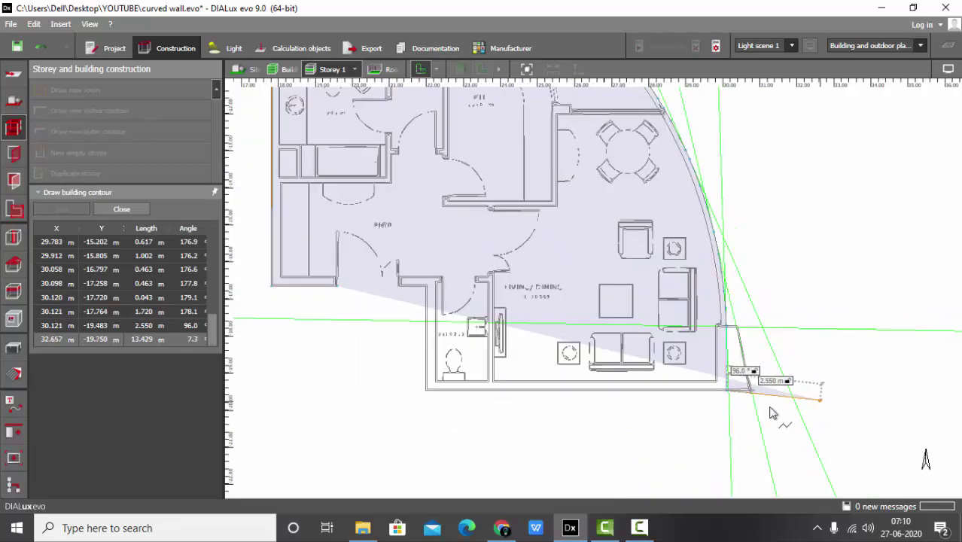
{"action": "left_click", "coordinate": [426, 391]}
- Trace the outer wall beside the toilet for about 2.83 m up to the entry wall line, and close the building contour
{"action": "scroll", "coordinate": [425, 391], "scroll_direction": "up", "scroll_amount": 2}
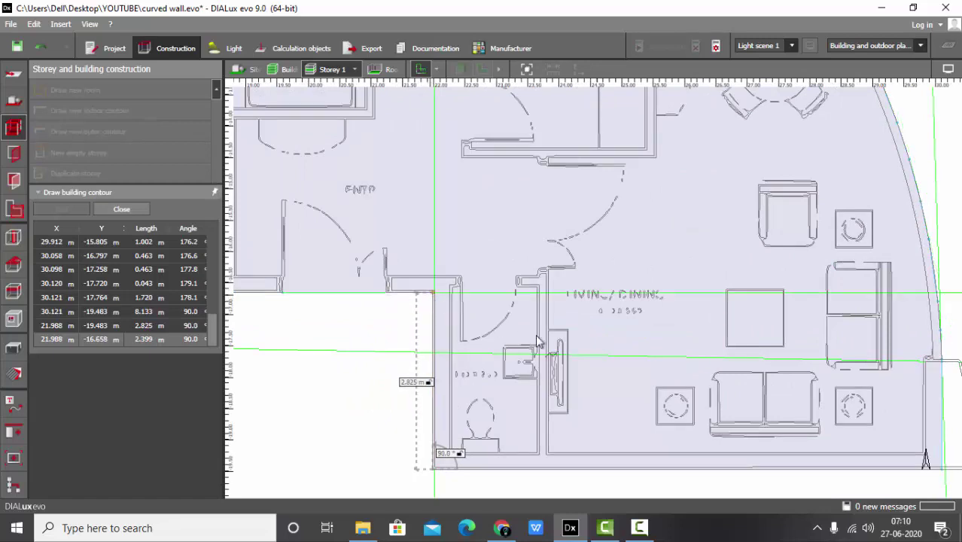
{"action": "scroll", "coordinate": [430, 319], "scroll_direction": "down", "scroll_amount": 2}
{"action": "left_click", "coordinate": [460, 315]}
{"action": "scroll", "coordinate": [460, 315], "scroll_direction": "up", "scroll_amount": 2}
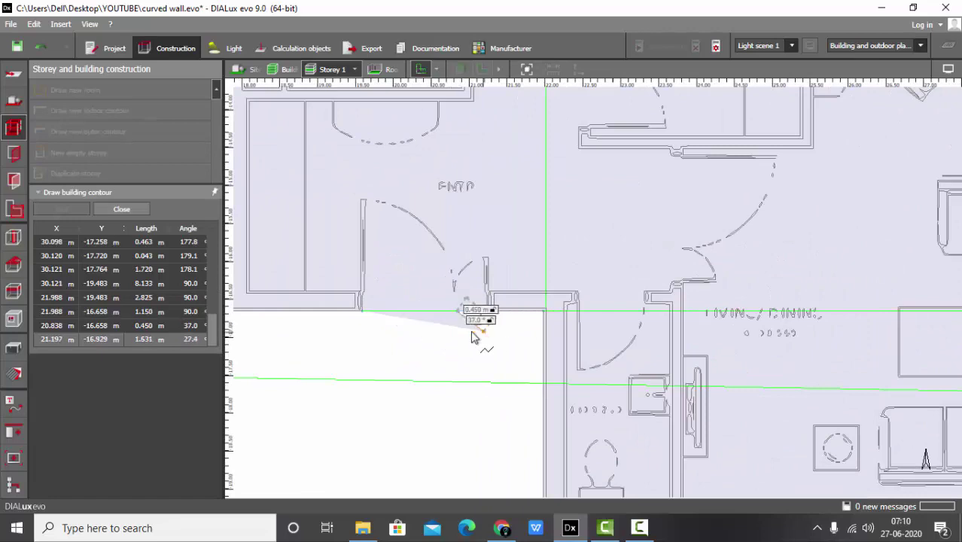
{"action": "scroll", "coordinate": [464, 331], "scroll_direction": "up", "scroll_amount": 2}
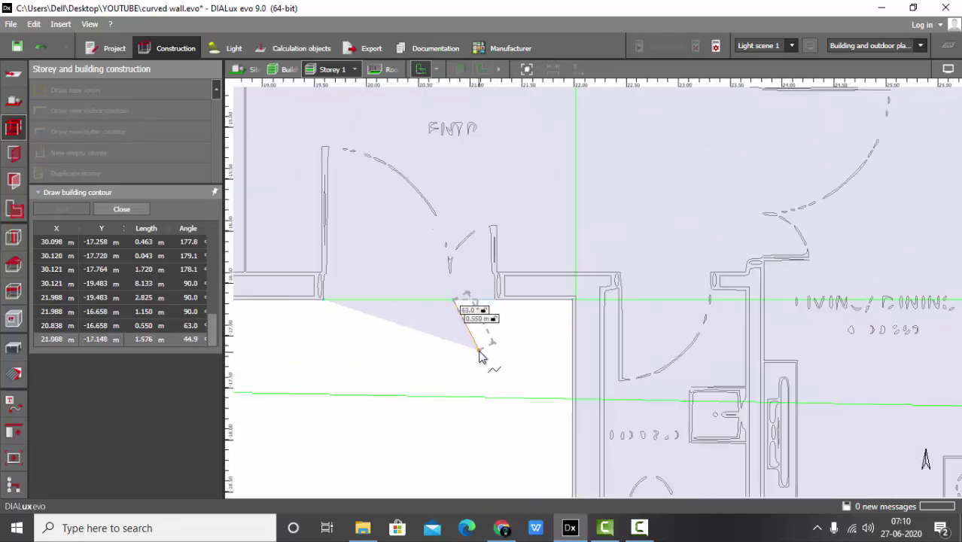
{"action": "left_click", "coordinate": [479, 352]}
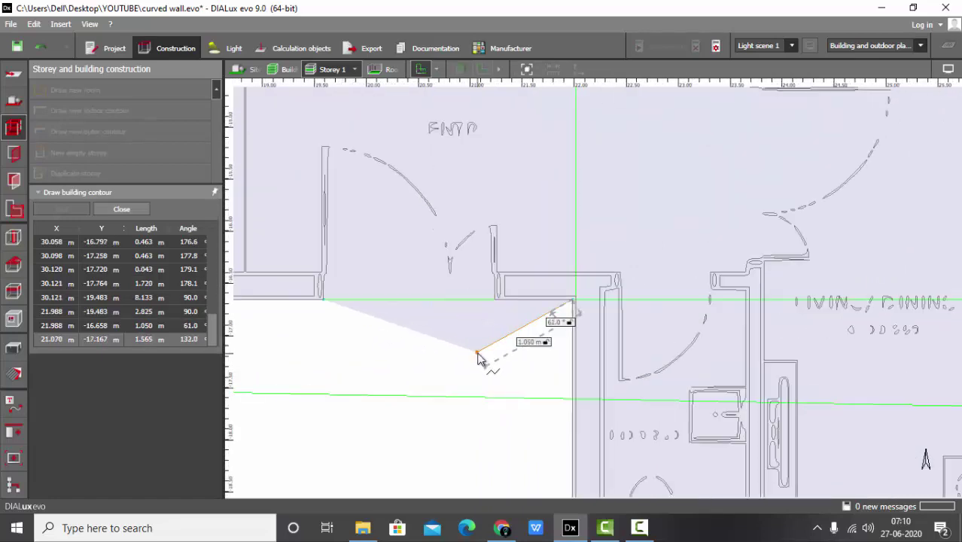
{"action": "scroll", "coordinate": [488, 355], "scroll_direction": "down", "scroll_amount": 2}
{"action": "scroll", "coordinate": [452, 331], "scroll_direction": "up", "scroll_amount": 2}
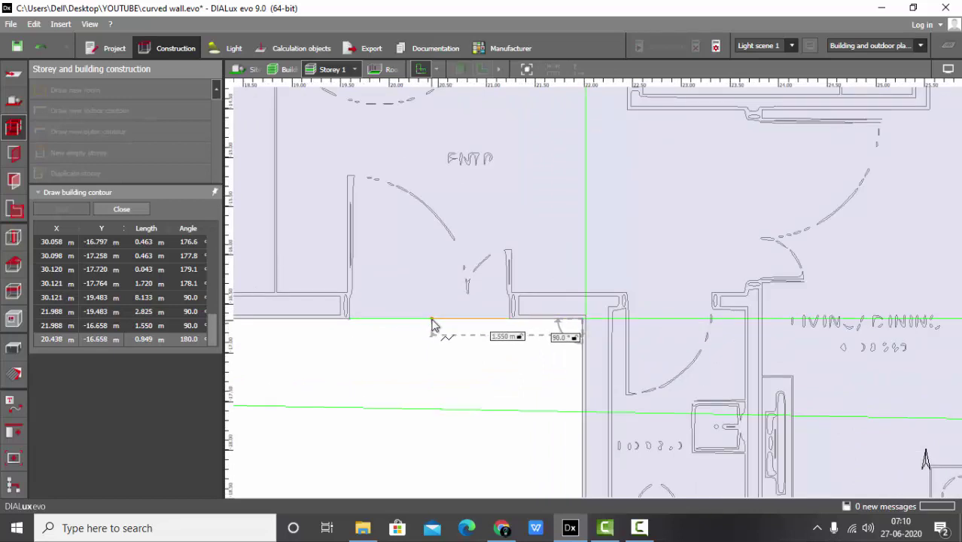
{"action": "left_click", "coordinate": [482, 330]}
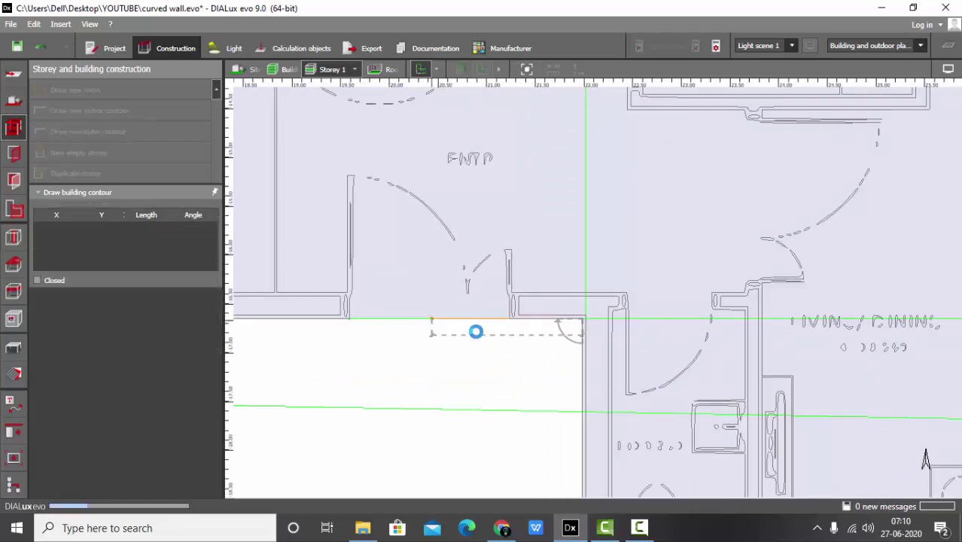
- Decline saving the project and inspect the new curved building in the site's 3D view from several angles
{"action": "scroll", "coordinate": [446, 376], "scroll_direction": "down", "scroll_amount": 3}
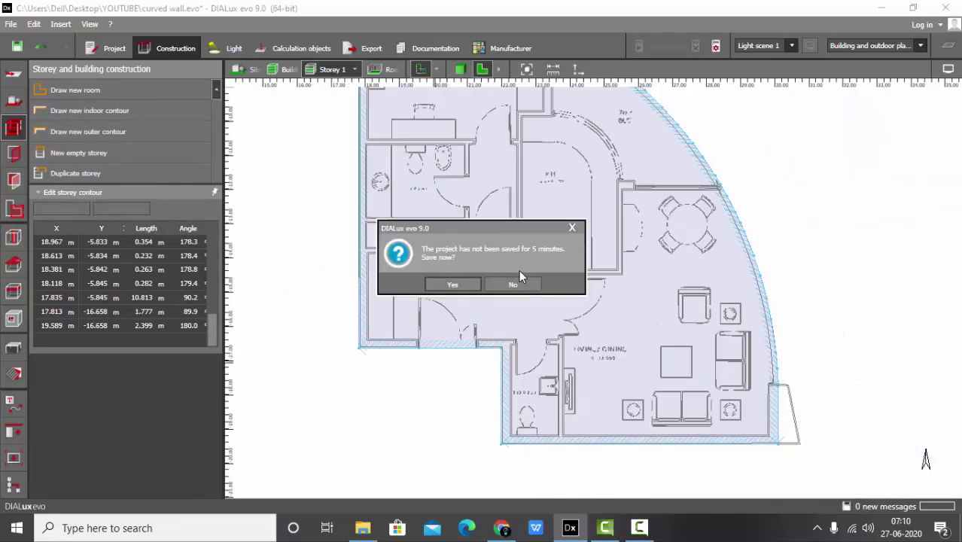
{"action": "left_click", "coordinate": [518, 285]}
{"action": "scroll", "coordinate": [427, 411], "scroll_direction": "down", "scroll_amount": 2}
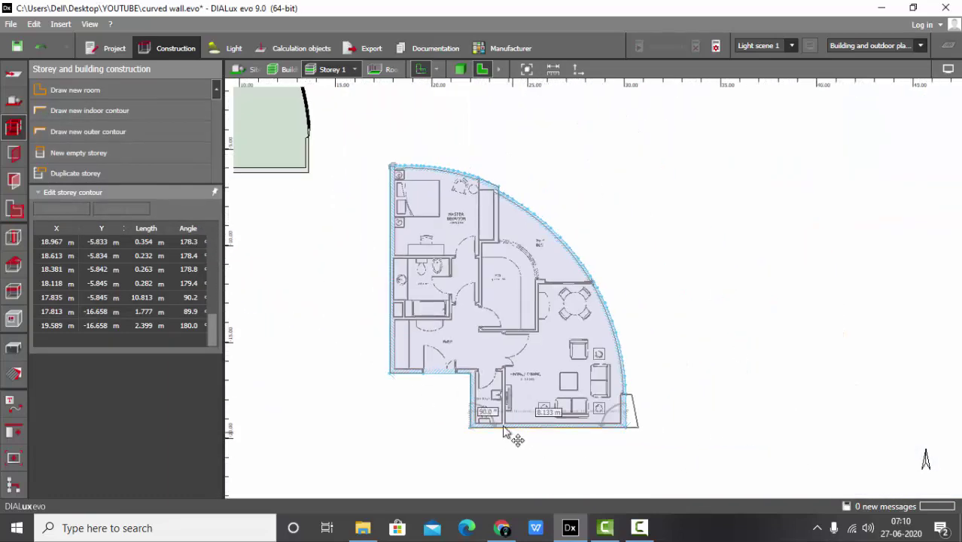
{"action": "scroll", "coordinate": [505, 430], "scroll_direction": "up", "scroll_amount": 2}
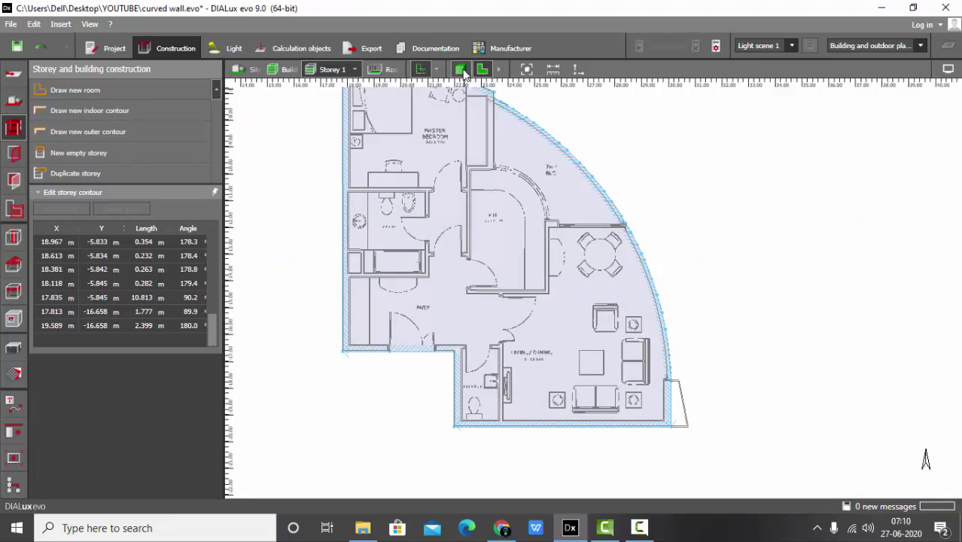
{"action": "left_click", "coordinate": [460, 70]}
{"action": "scroll", "coordinate": [484, 231], "scroll_direction": "down", "scroll_amount": 5}
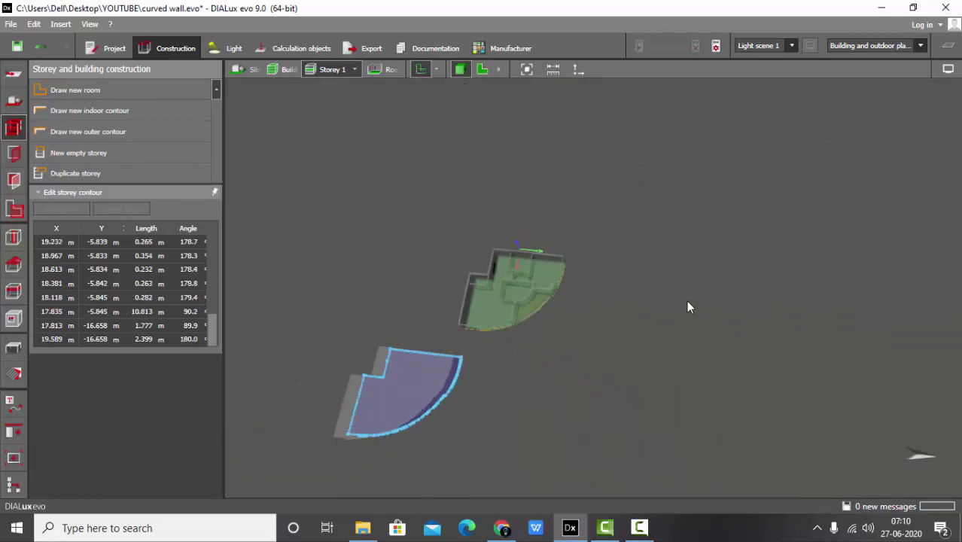
{"action": "left_click", "coordinate": [686, 305]}
{"action": "left_click", "coordinate": [241, 70]}
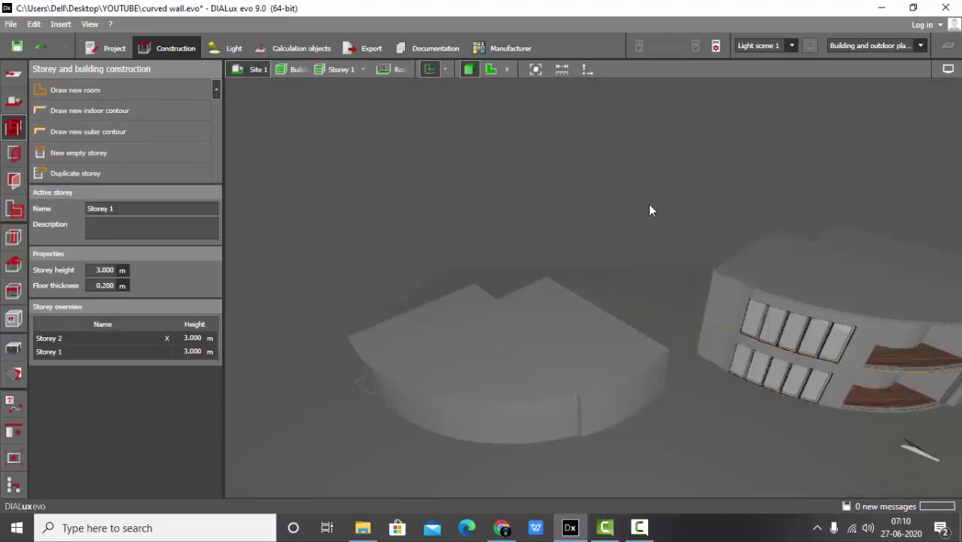
{"action": "left_click_drag", "start_coordinate": [650, 209], "coordinate": [476, 295]}
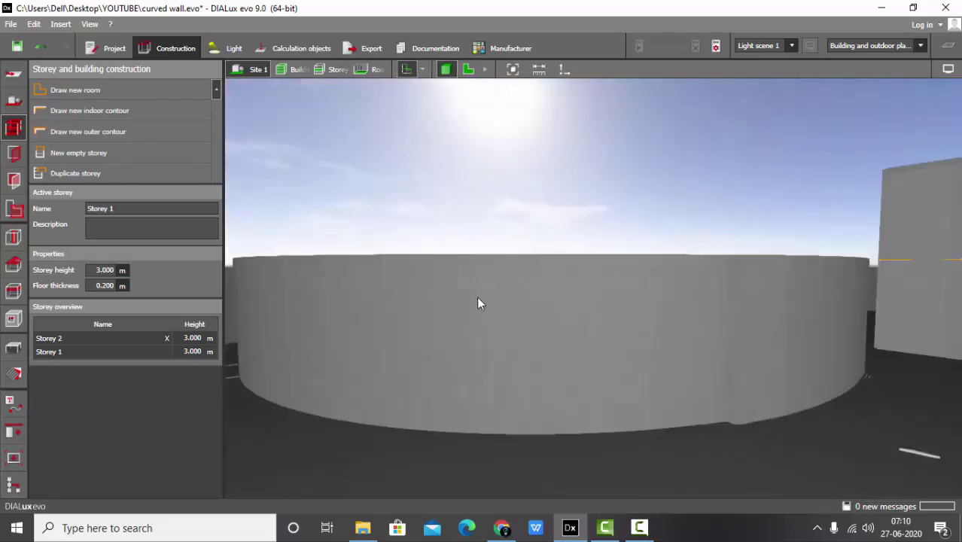
{"action": "left_click_drag", "start_coordinate": [658, 324], "coordinate": [704, 369]}
{"action": "right_click_drag", "start_coordinate": [585, 311], "coordinate": [687, 340]}
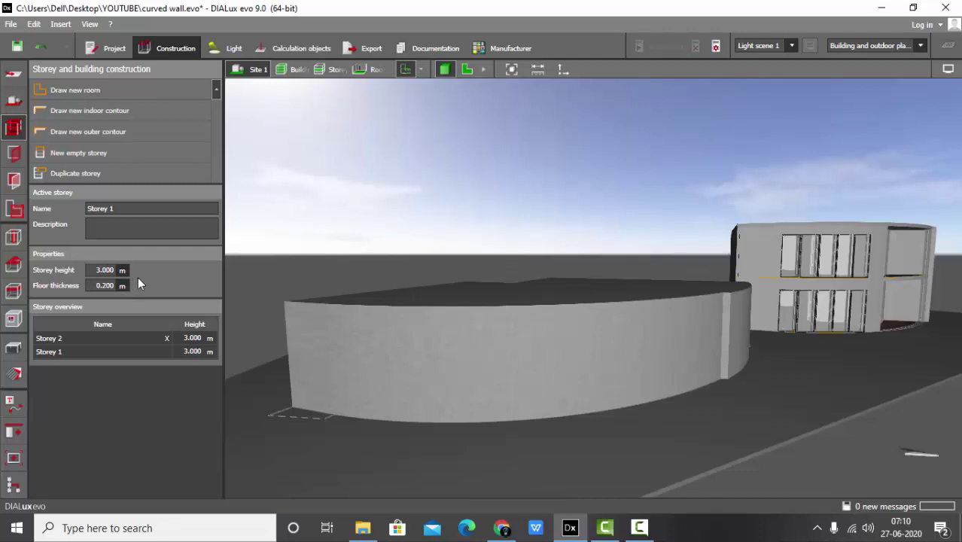
{"action": "right_click_drag", "start_coordinate": [482, 283], "coordinate": [631, 283]}
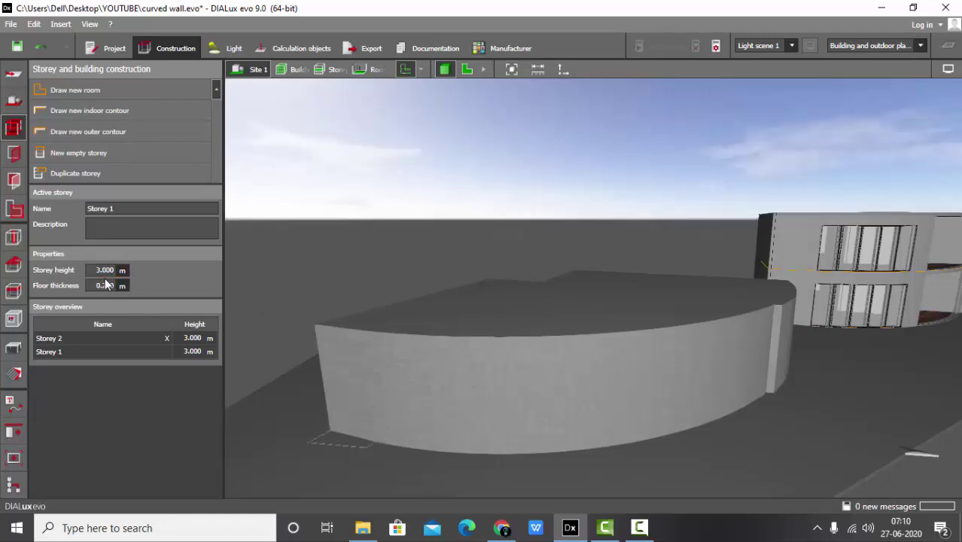
- Return to the floor plan view and start drawing a new indoor contour for the traced building
{"action": "left_click", "coordinate": [466, 69]}
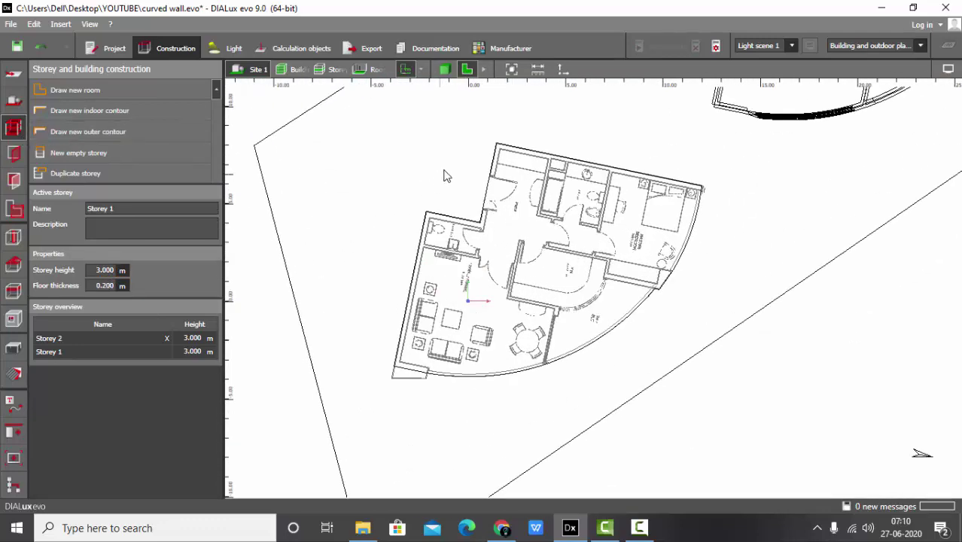
{"action": "scroll", "coordinate": [585, 178], "scroll_direction": "up", "scroll_amount": 1}
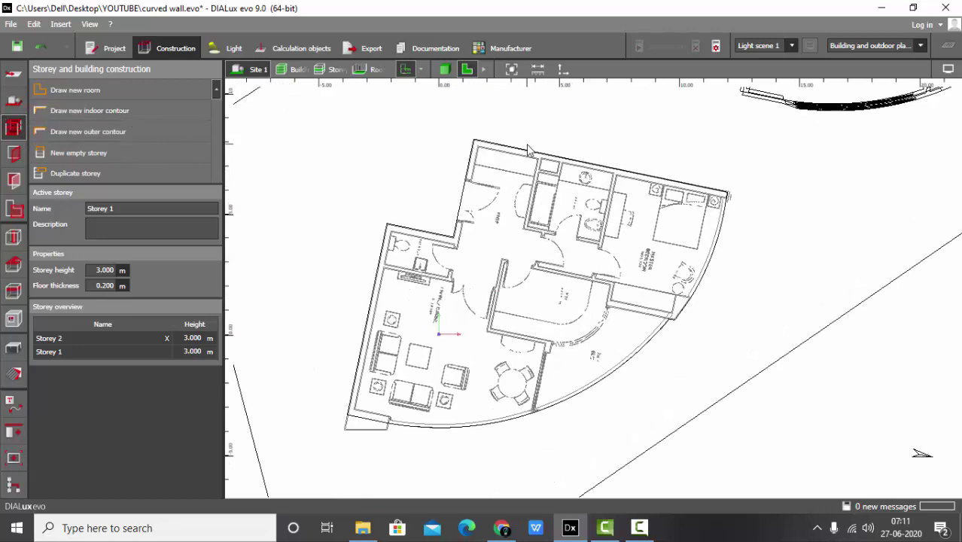
{"action": "scroll", "coordinate": [327, 396], "scroll_direction": "up", "scroll_amount": 1}
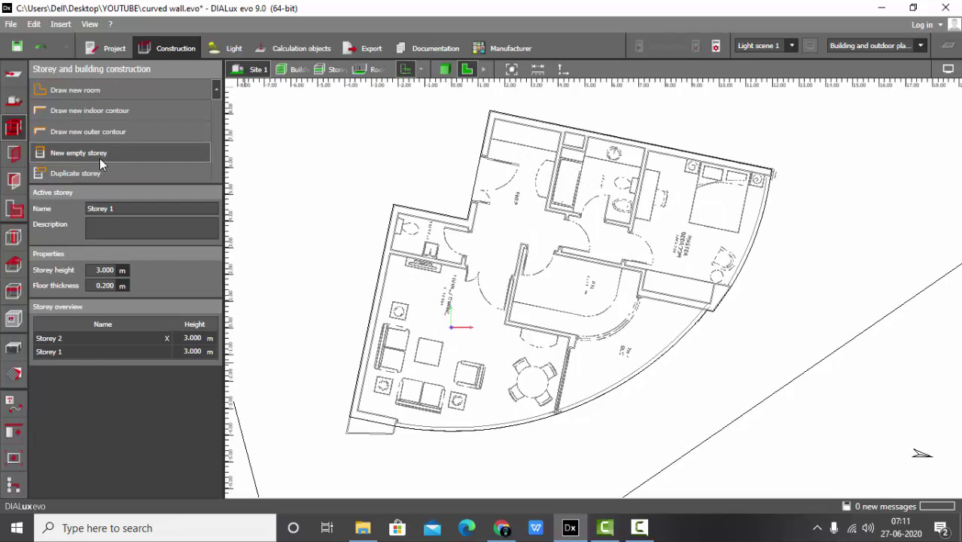
{"action": "left_click", "coordinate": [108, 120]}
- Examine the room outlines in the storey plan, from the bathroom and living room to the master bedroom
{"action": "scroll", "coordinate": [795, 377], "scroll_direction": "down", "scroll_amount": 2}
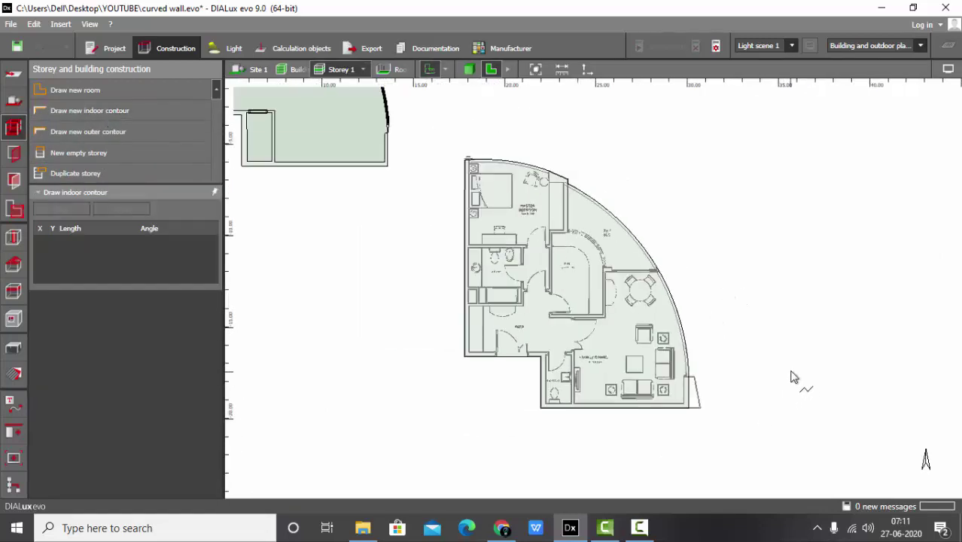
{"action": "scroll", "coordinate": [580, 425], "scroll_direction": "up", "scroll_amount": 3}
{"action": "scroll", "coordinate": [490, 154], "scroll_direction": "down", "scroll_amount": 2}
{"action": "scroll", "coordinate": [445, 347], "scroll_direction": "up", "scroll_amount": 5}
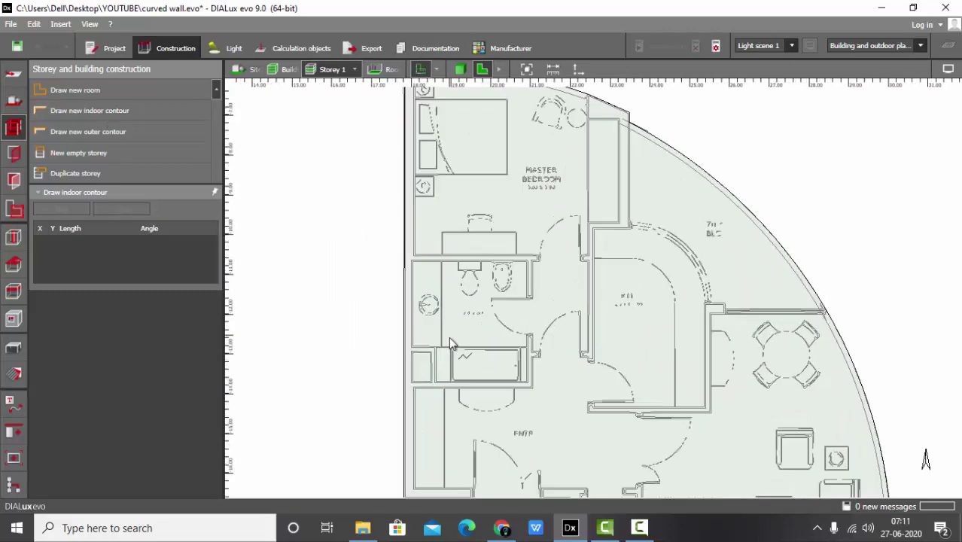
{"action": "scroll", "coordinate": [446, 349], "scroll_direction": "down", "scroll_amount": 3}
{"action": "scroll", "coordinate": [633, 387], "scroll_direction": "down", "scroll_amount": 1}
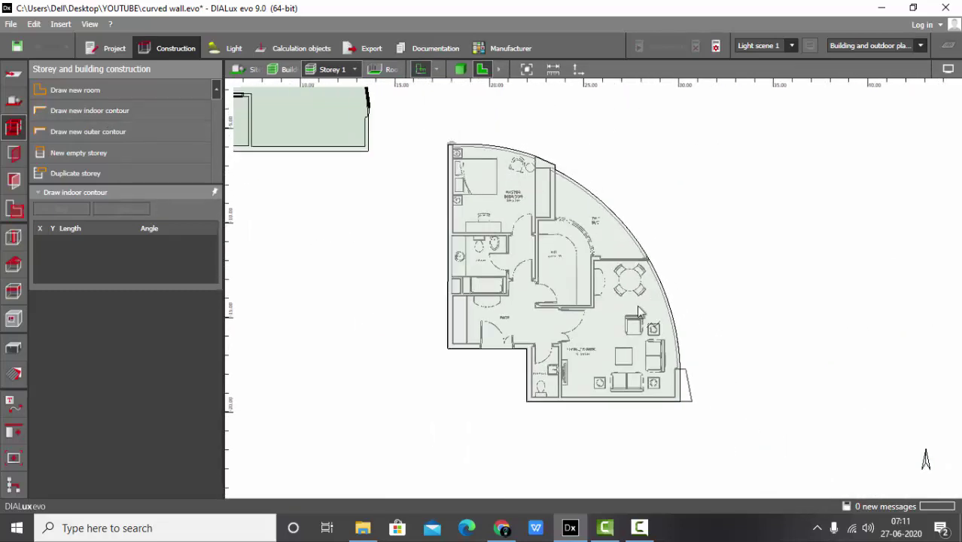
{"action": "scroll", "coordinate": [633, 388], "scroll_direction": "up", "scroll_amount": 2}
{"action": "scroll", "coordinate": [633, 387], "scroll_direction": "up", "scroll_amount": 1}
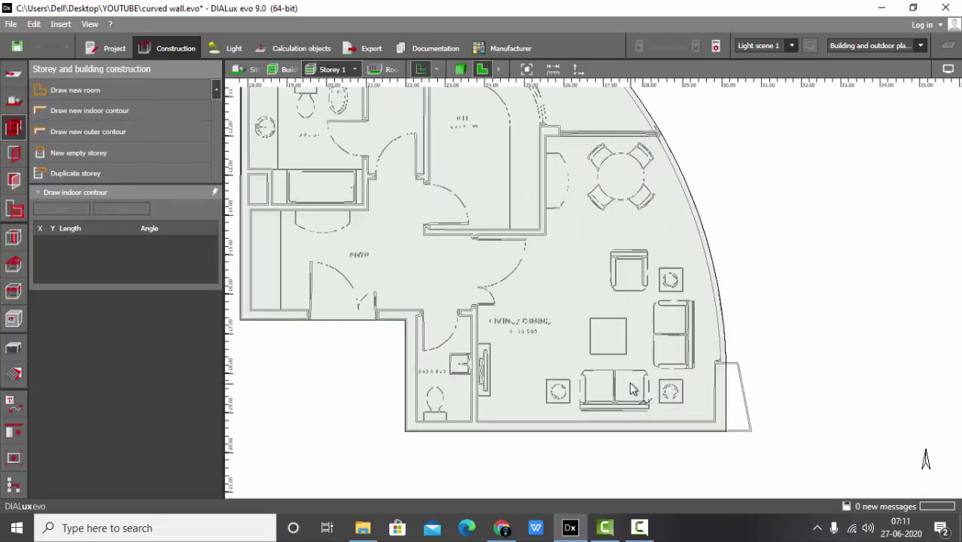
{"action": "scroll", "coordinate": [633, 421], "scroll_direction": "down", "scroll_amount": 3}
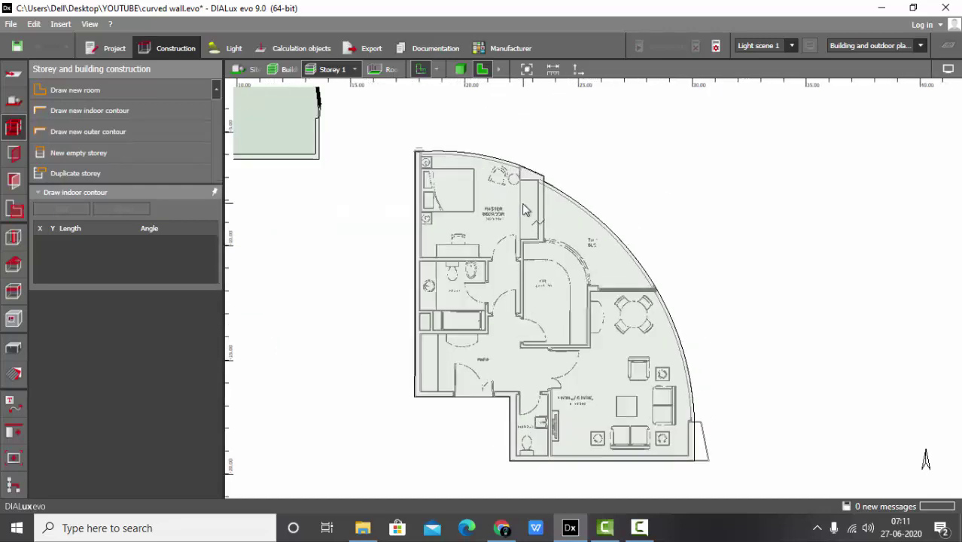
{"action": "scroll", "coordinate": [329, 111], "scroll_direction": "up", "scroll_amount": 2}
{"action": "scroll", "coordinate": [329, 111], "scroll_direction": "up", "scroll_amount": 2}
{"action": "scroll", "coordinate": [580, 269], "scroll_direction": "up", "scroll_amount": 1}
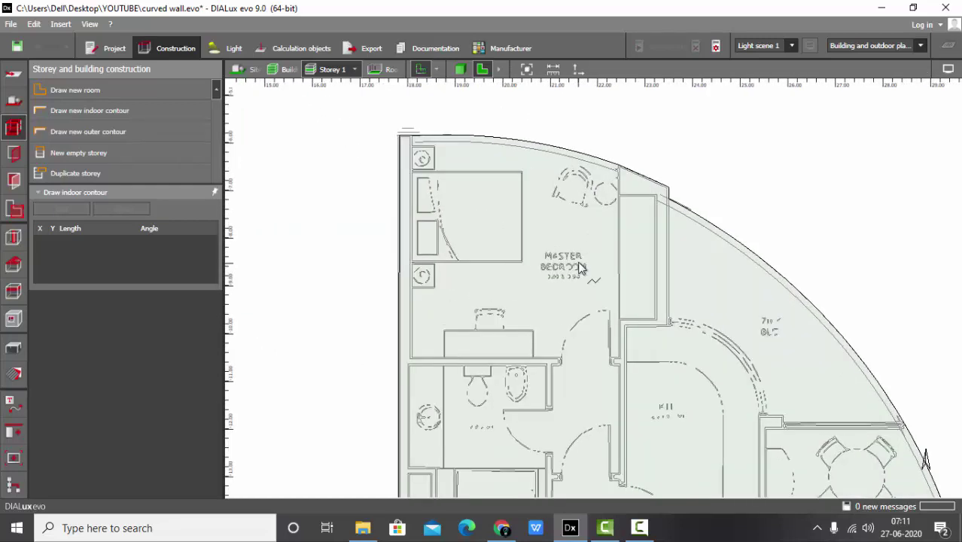
{"action": "scroll", "coordinate": [332, 154], "scroll_direction": "up", "scroll_amount": 3}
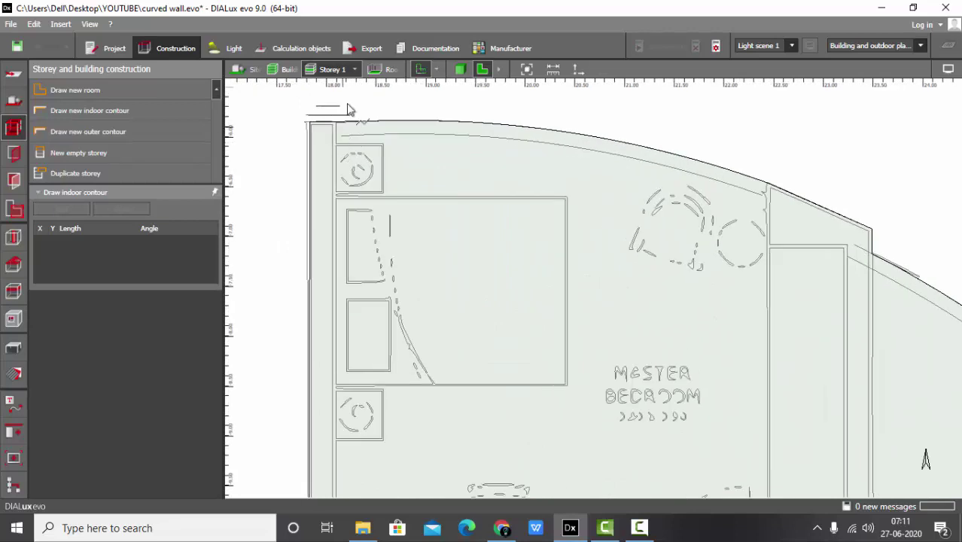
- Begin the master bedroom's indoor contour at its lower-left corner with segments of about 4.35 m along the lower wall and 3.90 m upward
{"action": "scroll", "coordinate": [348, 113], "scroll_direction": "down", "scroll_amount": 1}
{"action": "scroll", "coordinate": [348, 120], "scroll_direction": "down", "scroll_amount": 2}
{"action": "scroll", "coordinate": [338, 398], "scroll_direction": "up", "scroll_amount": 5}
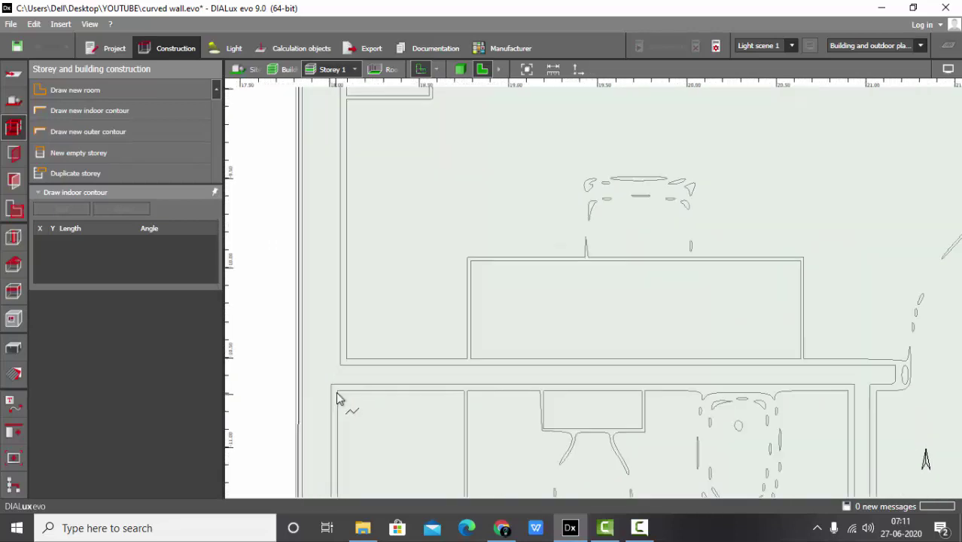
{"action": "left_click", "coordinate": [347, 363]}
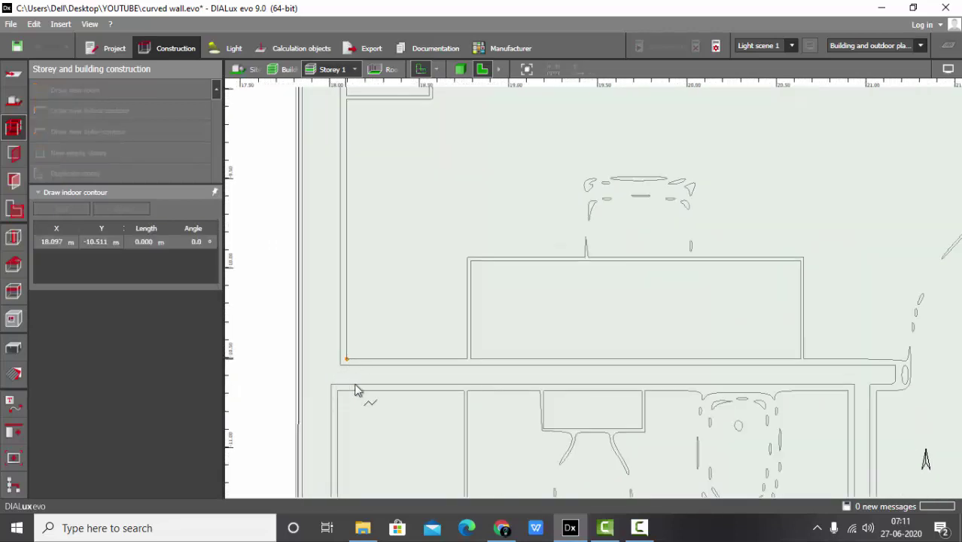
{"action": "scroll", "coordinate": [357, 388], "scroll_direction": "down", "scroll_amount": 2}
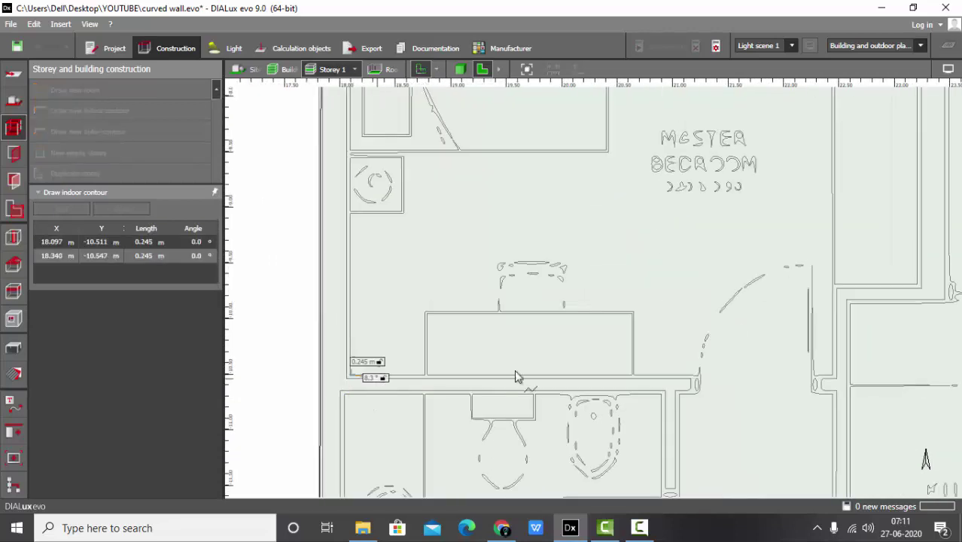
{"action": "left_click", "coordinate": [826, 385]}
{"action": "scroll", "coordinate": [763, 413], "scroll_direction": "down", "scroll_amount": 3}
{"action": "scroll", "coordinate": [763, 240], "scroll_direction": "up", "scroll_amount": 6}
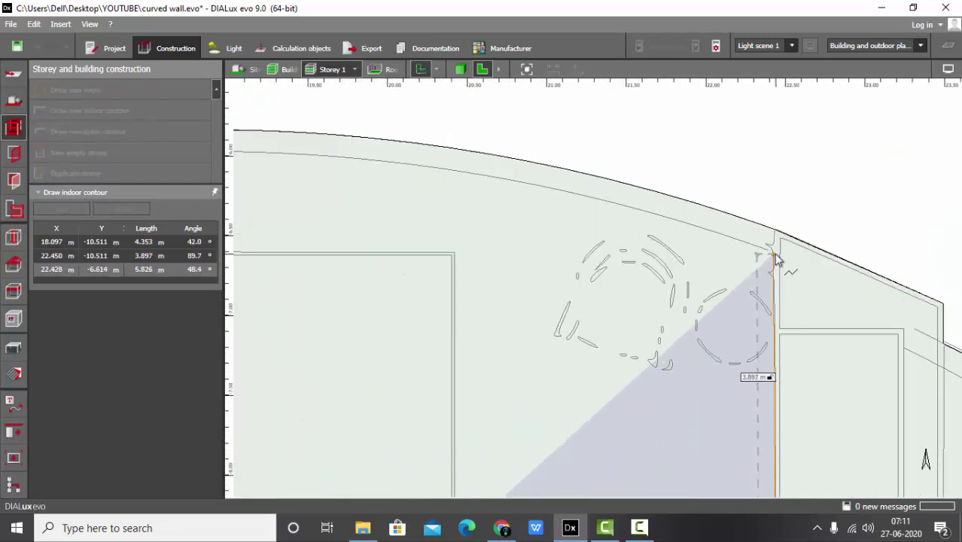
{"action": "left_click", "coordinate": [776, 256]}
- Trace the inner arc from the master bedroom's wardrobe side with indoor contour segments of about 0.09, 0.14 and 0.31 m
{"action": "scroll", "coordinate": [772, 258], "scroll_direction": "up", "scroll_amount": 2}
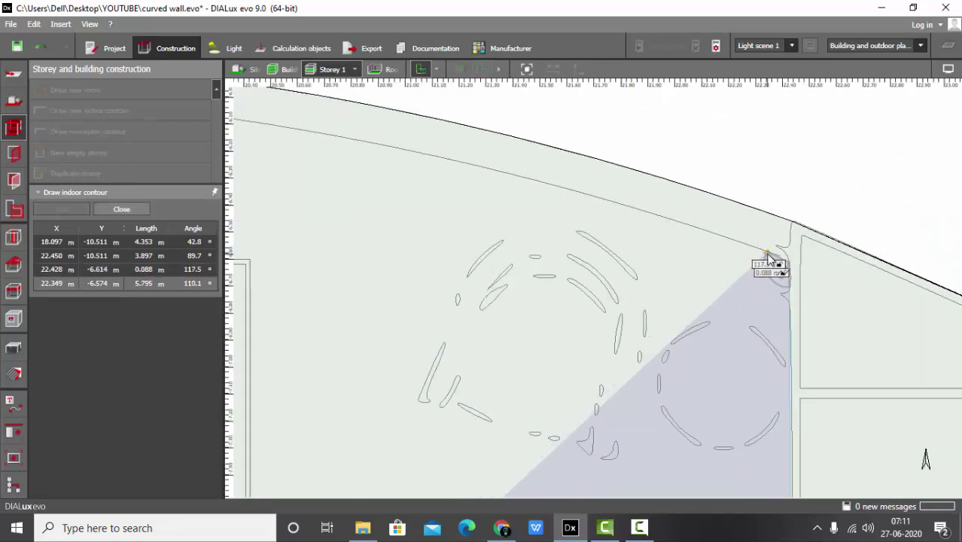
{"action": "left_click", "coordinate": [763, 255]}
{"action": "left_click", "coordinate": [736, 248]}
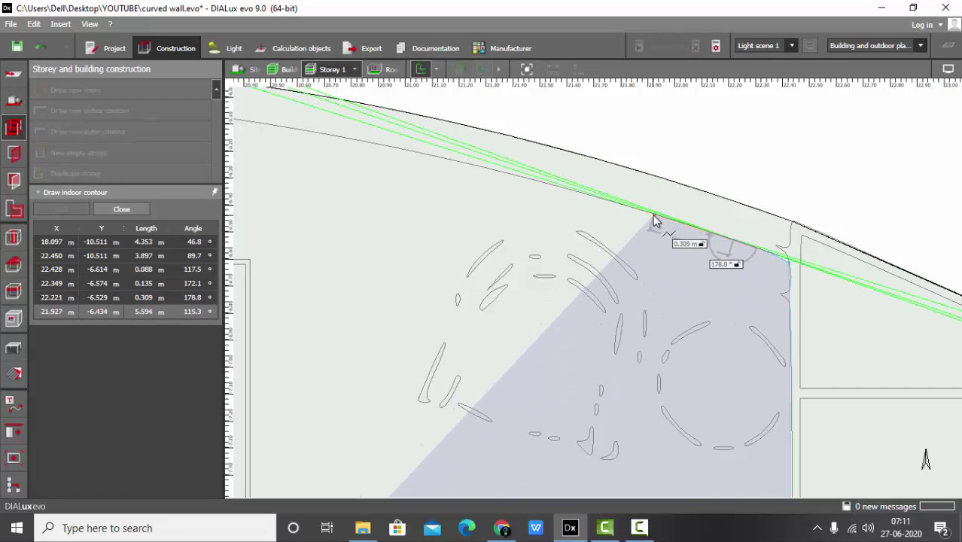
{"action": "left_click", "coordinate": [659, 220]}
- Continue the bedroom's inner arc above the armchair towards the bed with segments of about 0.31, 0.28 and 0.44 m
{"action": "left_click", "coordinate": [577, 193]}
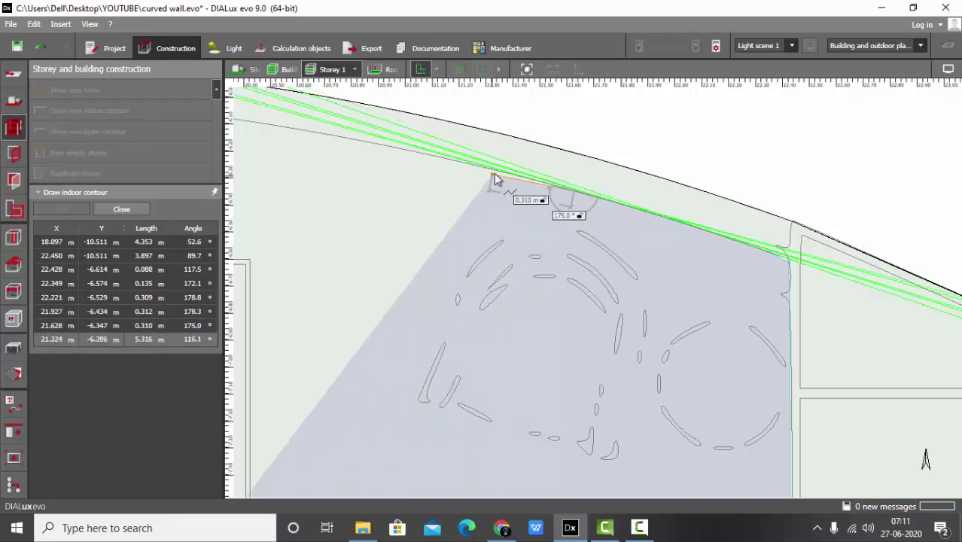
{"action": "left_click", "coordinate": [506, 177]}
{"action": "scroll", "coordinate": [709, 290], "scroll_direction": "down", "scroll_amount": 2}
{"action": "left_click", "coordinate": [518, 197]}
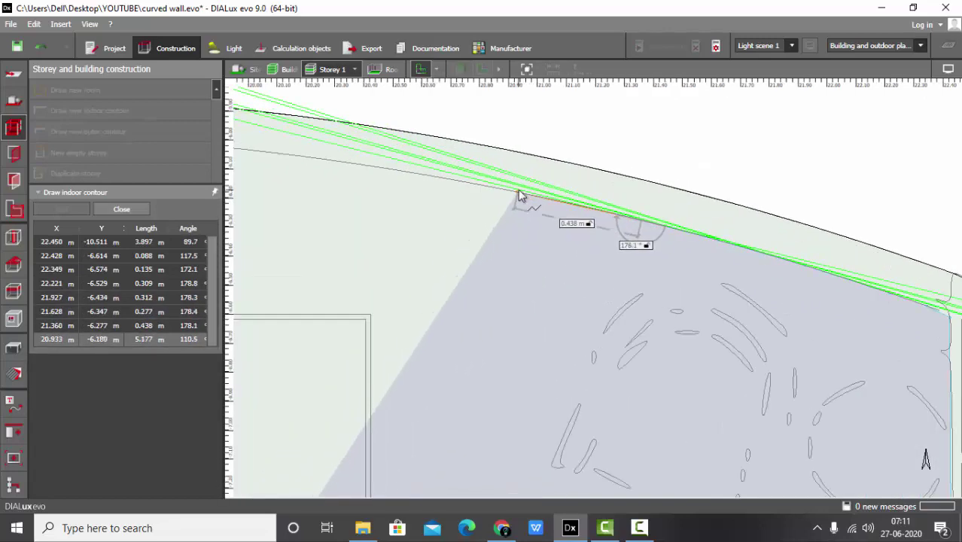
- Continue the master bedroom's inner arc above the bed with indoor contour segments of about 0.35, 0.20, 0.10, 0.18 and 0.29 m
{"action": "scroll", "coordinate": [742, 285], "scroll_direction": "up", "scroll_amount": 1}
{"action": "scroll", "coordinate": [474, 191], "scroll_direction": "up", "scroll_amount": 1}
{"action": "left_click", "coordinate": [536, 220]}
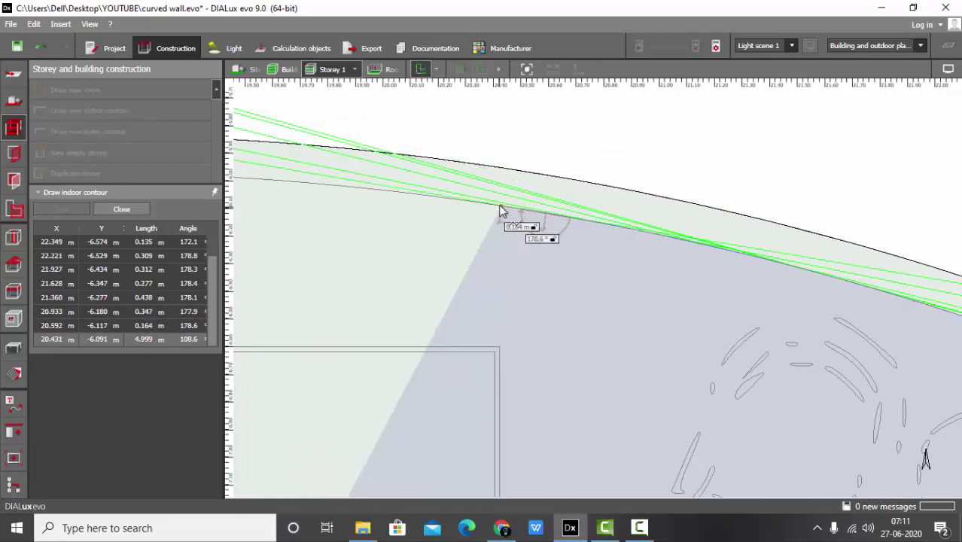
{"action": "left_click", "coordinate": [482, 206]}
{"action": "left_click", "coordinate": [487, 220]}
{"action": "scroll", "coordinate": [488, 219], "scroll_direction": "down", "scroll_amount": 1}
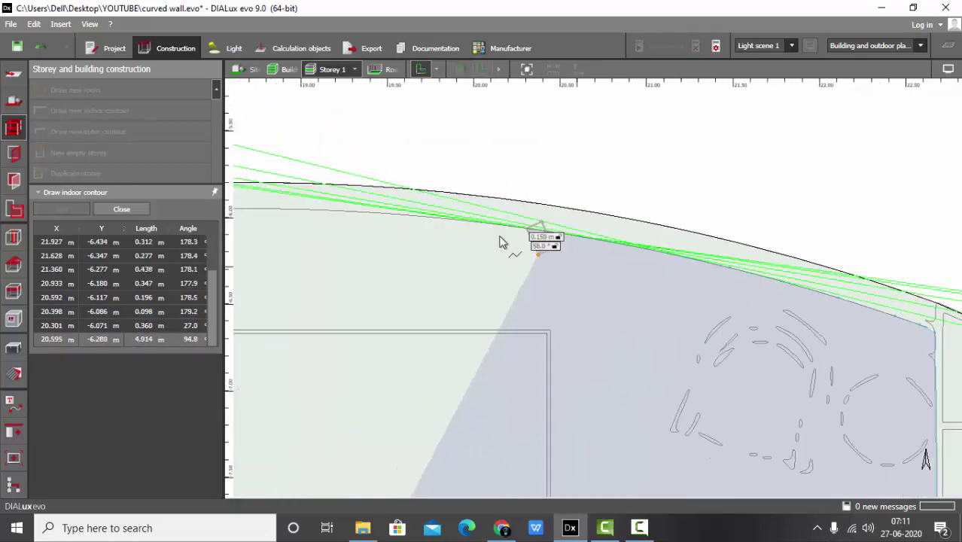
{"action": "scroll", "coordinate": [489, 223], "scroll_direction": "up", "scroll_amount": 1}
{"action": "left_click", "coordinate": [485, 220]}
{"action": "left_click", "coordinate": [416, 216]}
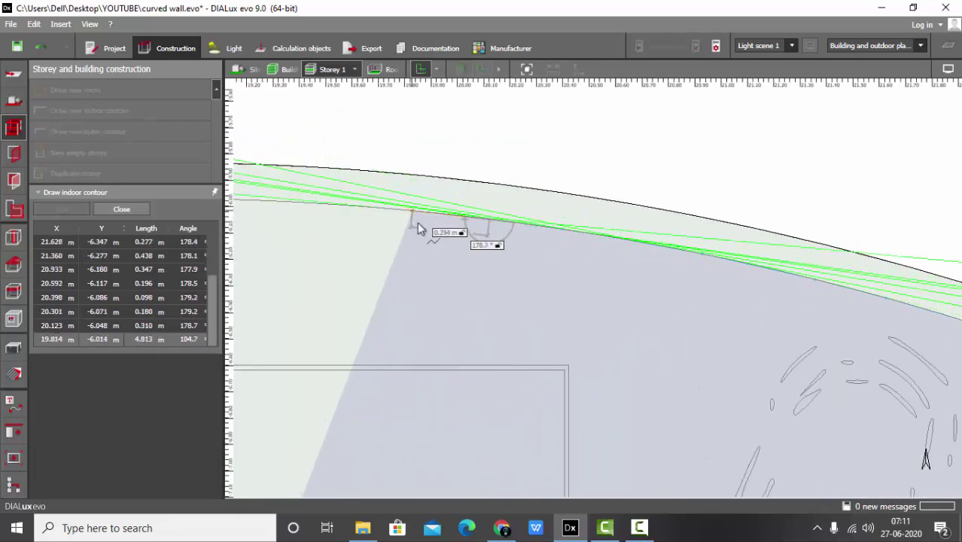
- Extend the bedroom's arc contour towards the bedside table with segments of about 0.33, 0.18 and 0.33 m
{"action": "scroll", "coordinate": [452, 225], "scroll_direction": "down", "scroll_amount": 1}
{"action": "scroll", "coordinate": [456, 237], "scroll_direction": "up", "scroll_amount": 1}
{"action": "left_click", "coordinate": [455, 237]}
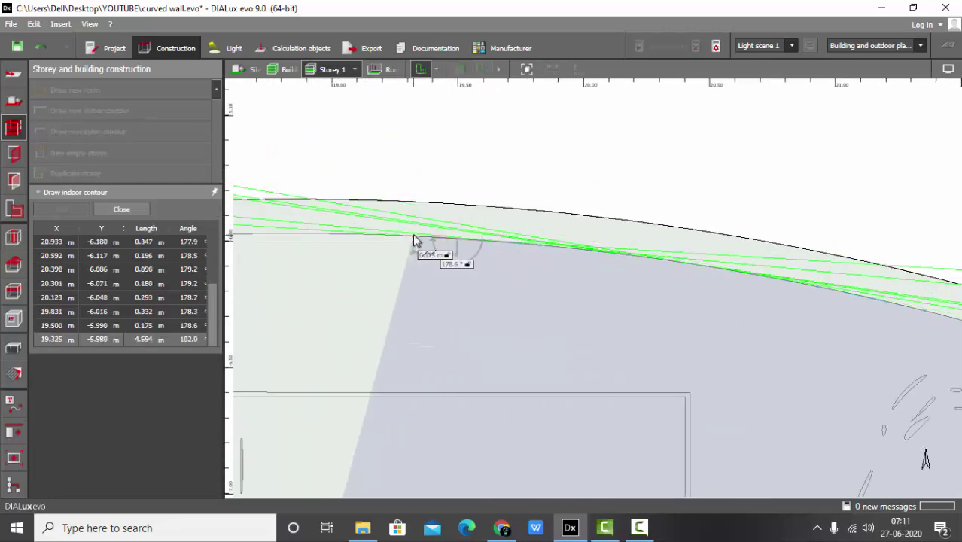
{"action": "left_click", "coordinate": [412, 234]}
{"action": "scroll", "coordinate": [383, 227], "scroll_direction": "down", "scroll_amount": 1}
{"action": "scroll", "coordinate": [410, 217], "scroll_direction": "up", "scroll_amount": 1}
{"action": "left_click", "coordinate": [412, 217]}
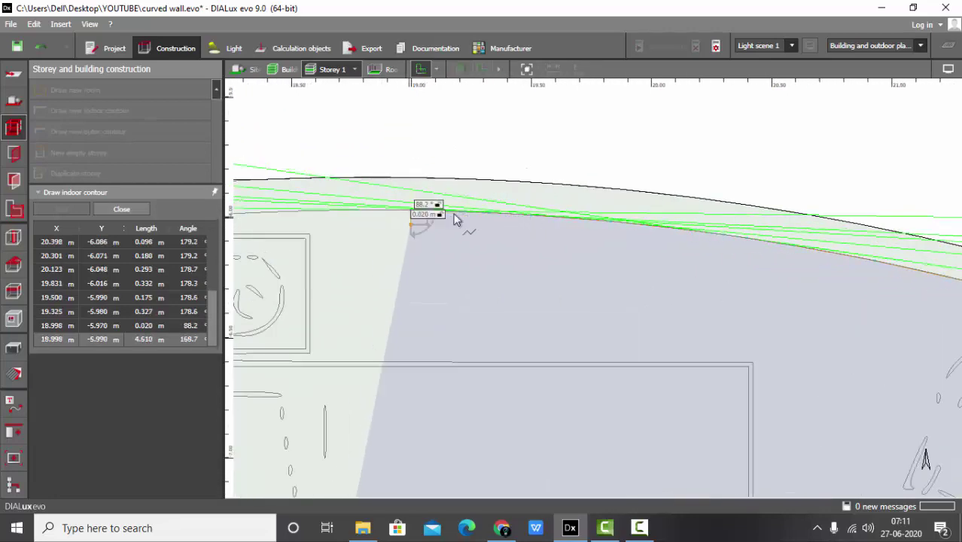
- Trace the rest of the bedroom's arc to its upper-left corner with three segments of about 0.26 m and one of 0.12 m
{"action": "scroll", "coordinate": [429, 213], "scroll_direction": "down", "scroll_amount": 1}
{"action": "scroll", "coordinate": [420, 218], "scroll_direction": "up", "scroll_amount": 1}
{"action": "left_click", "coordinate": [417, 210]}
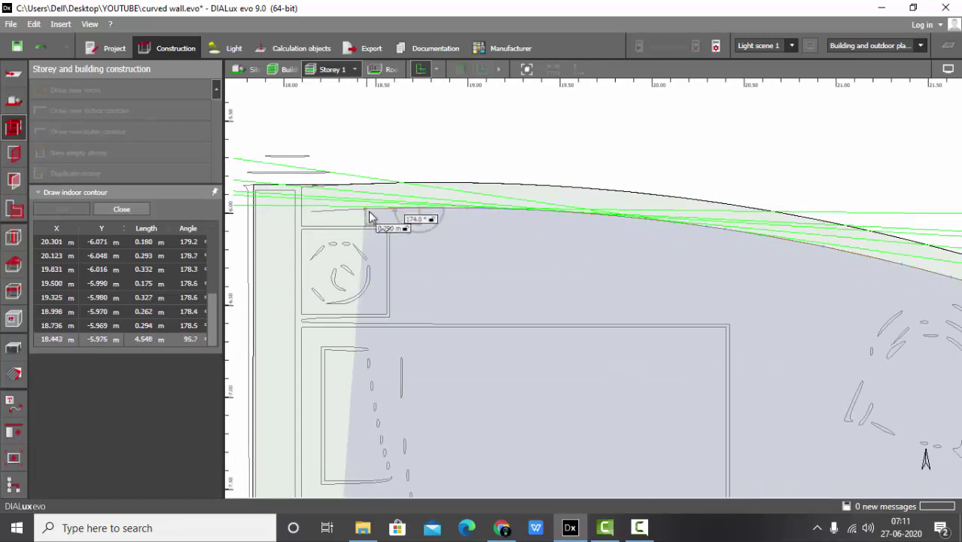
{"action": "left_click", "coordinate": [369, 209]}
{"action": "left_click", "coordinate": [326, 214]}
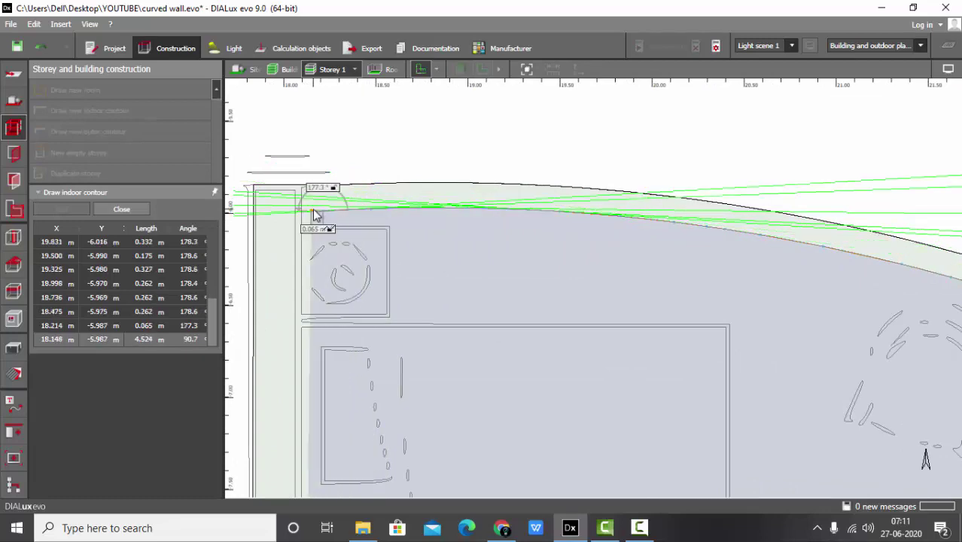
{"action": "left_click", "coordinate": [302, 218]}
- Close the master bedroom's indoor contour polygon and end the contour drawing
{"action": "scroll", "coordinate": [331, 158], "scroll_direction": "down", "scroll_amount": 5}
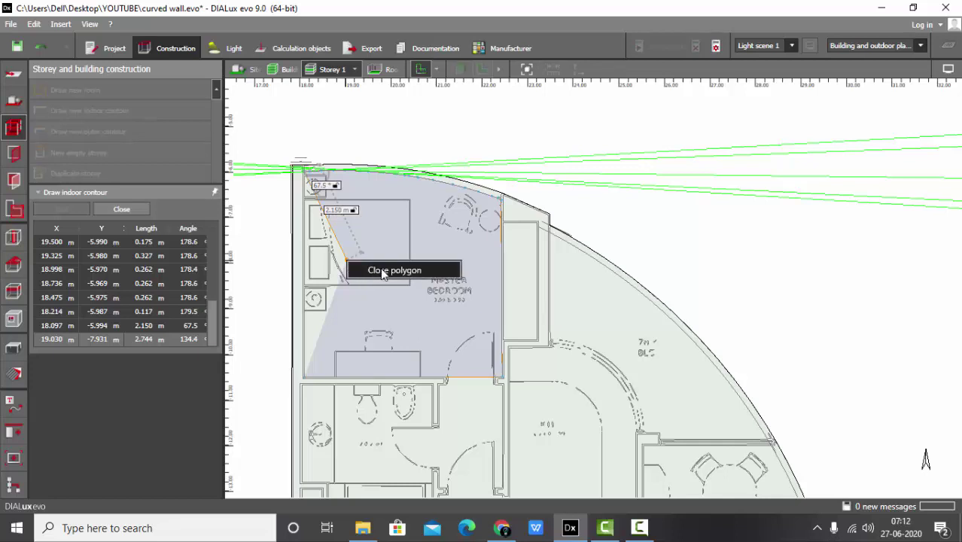
{"action": "left_click", "coordinate": [383, 271]}
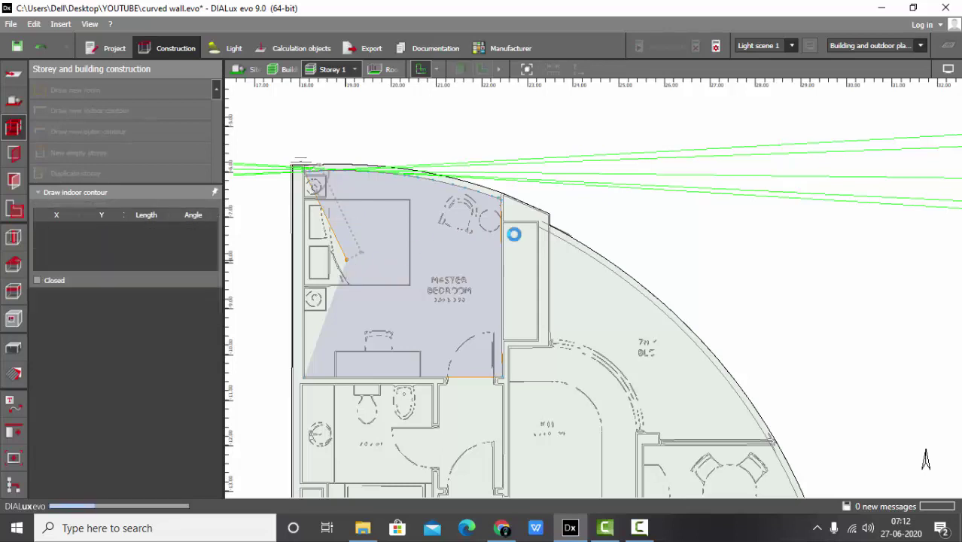
{"action": "scroll", "coordinate": [519, 241], "scroll_direction": "down", "scroll_amount": 2}
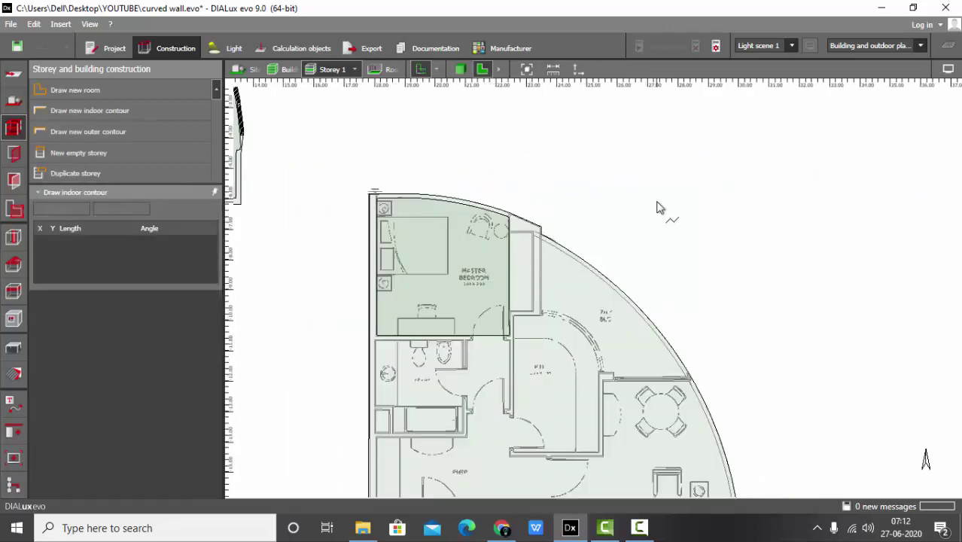
{"action": "key", "text": "Escape"}
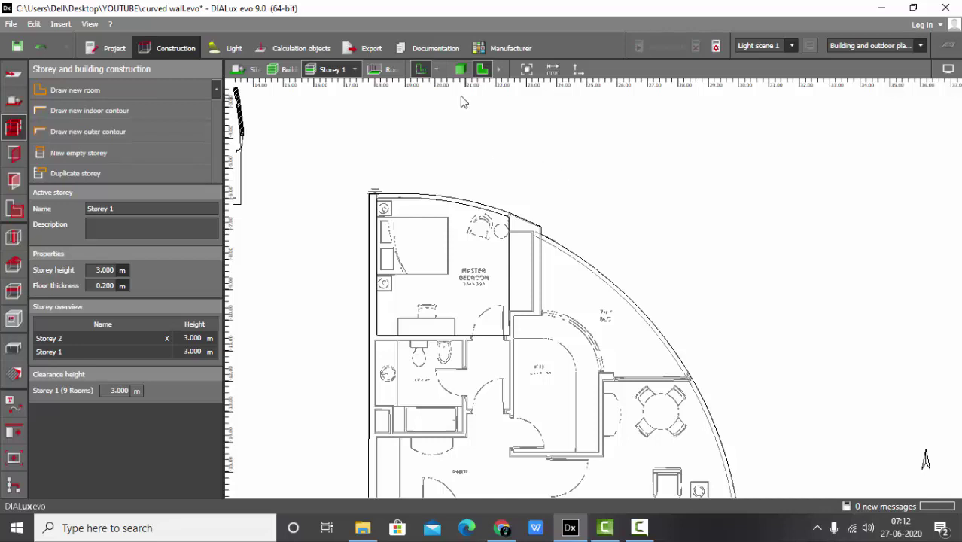
- Inspect the master bedroom's curved wall in the storey's 3D view, from inside and above, and check the building's plan at site level
{"action": "left_click", "coordinate": [460, 69]}
{"action": "scroll", "coordinate": [452, 350], "scroll_direction": "up", "scroll_amount": 3}
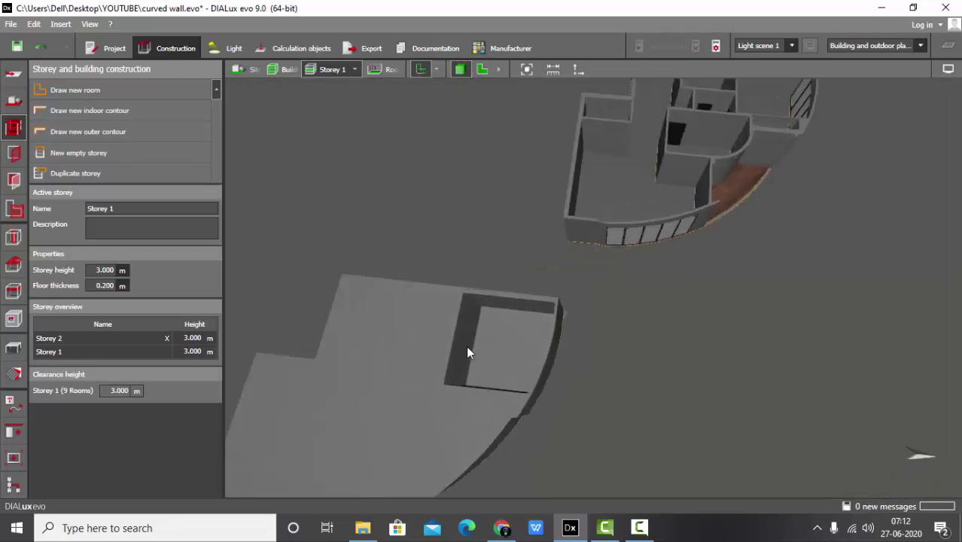
{"action": "right_click_drag", "start_coordinate": [466, 351], "coordinate": [525, 223]}
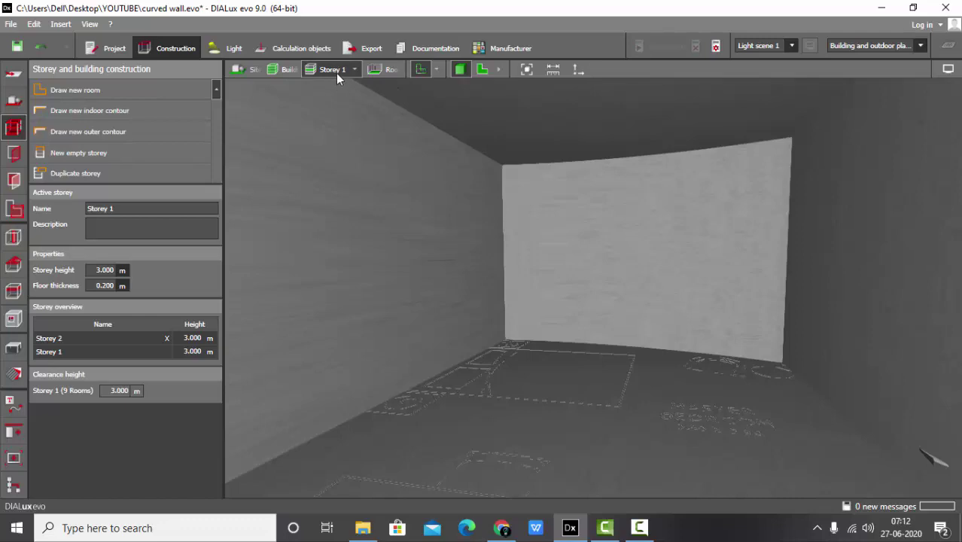
{"action": "left_click", "coordinate": [483, 70]}
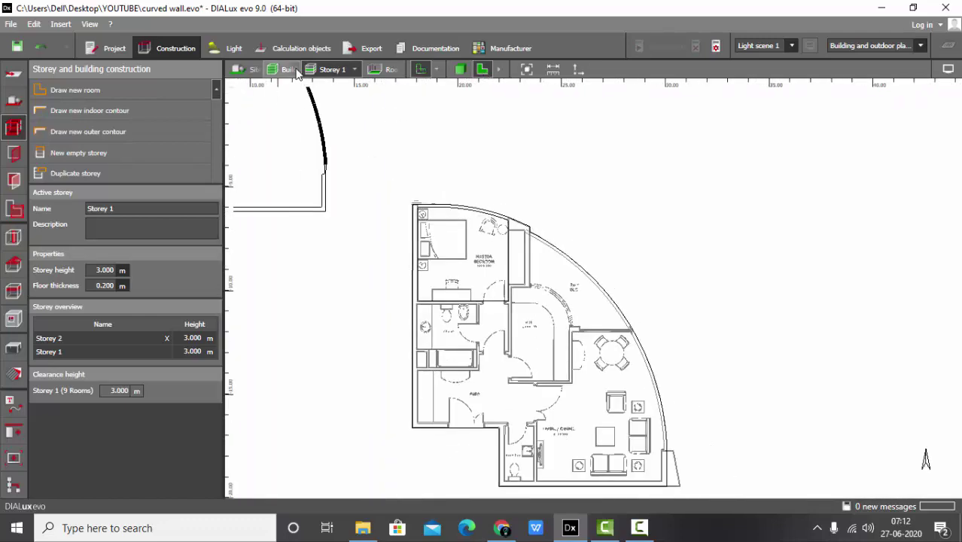
{"action": "left_click", "coordinate": [236, 71]}
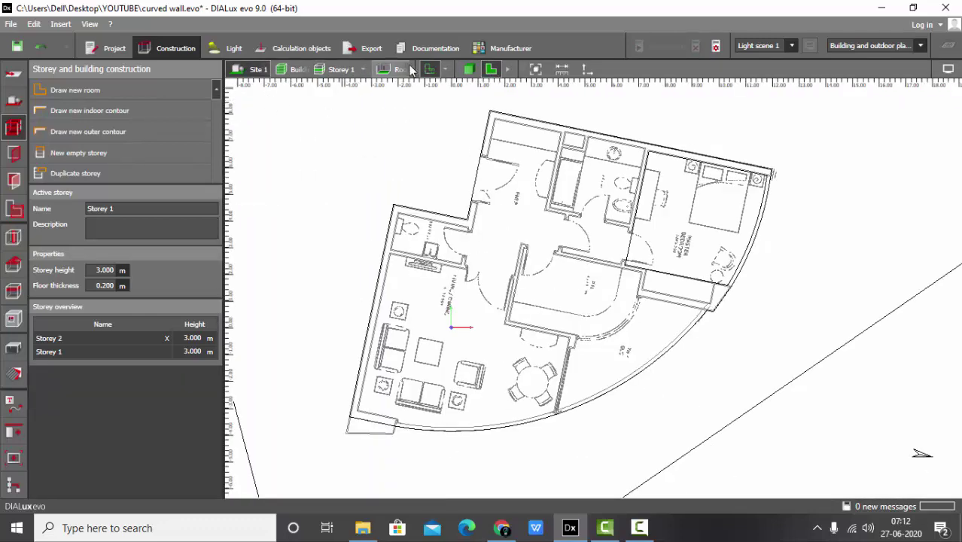
{"action": "left_click", "coordinate": [337, 70]}
{"action": "left_click", "coordinate": [468, 69]}
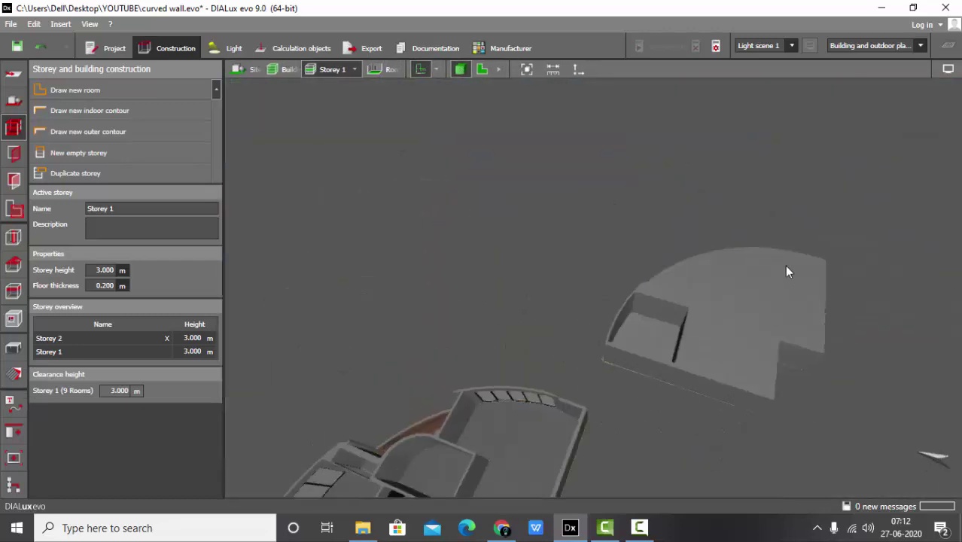
{"action": "left_click_drag", "start_coordinate": [785, 270], "coordinate": [542, 281]}
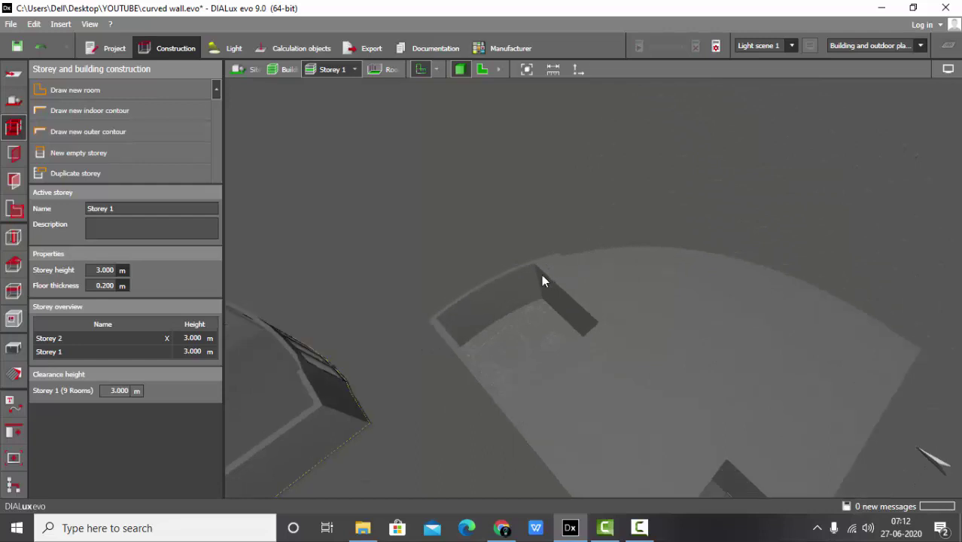
{"action": "scroll", "coordinate": [465, 152], "scroll_direction": "down", "scroll_amount": 5}
- In the storey plan, begin the living/dining room's indoor contour at the kitchen's lower-right outer corner with an upward segment of about 2.49 m
{"action": "left_click", "coordinate": [483, 69]}
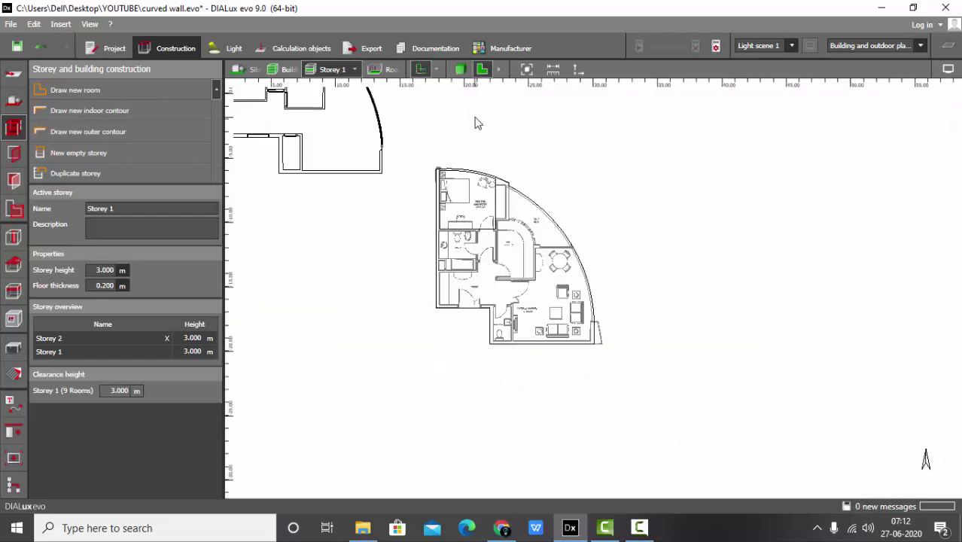
{"action": "left_click", "coordinate": [83, 111]}
{"action": "scroll", "coordinate": [459, 298], "scroll_direction": "up", "scroll_amount": 2}
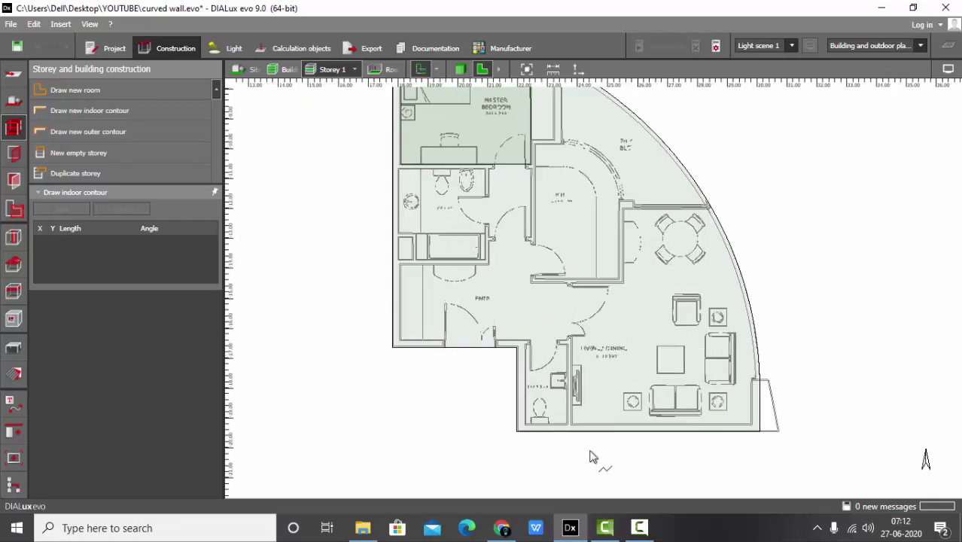
{"action": "scroll", "coordinate": [678, 260], "scroll_direction": "up", "scroll_amount": 4}
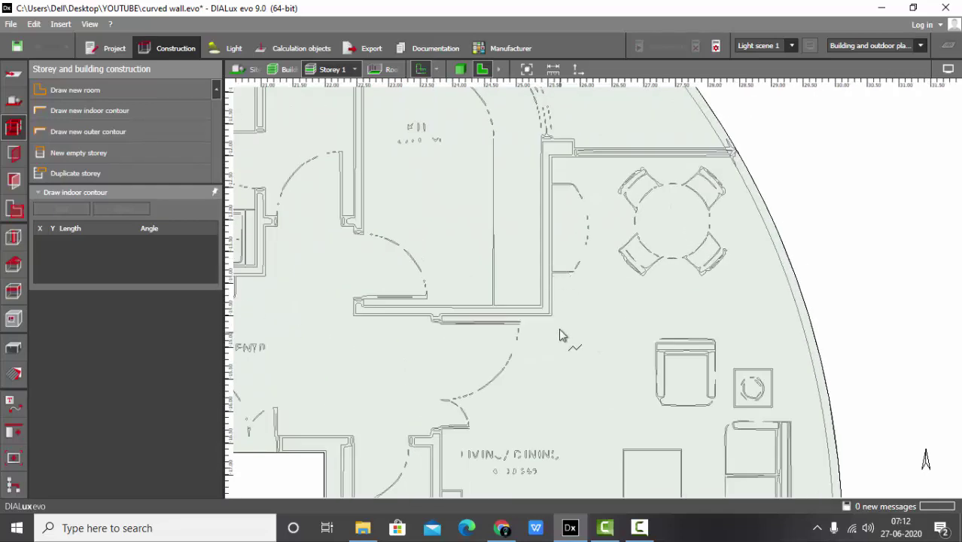
{"action": "left_click", "coordinate": [557, 321]}
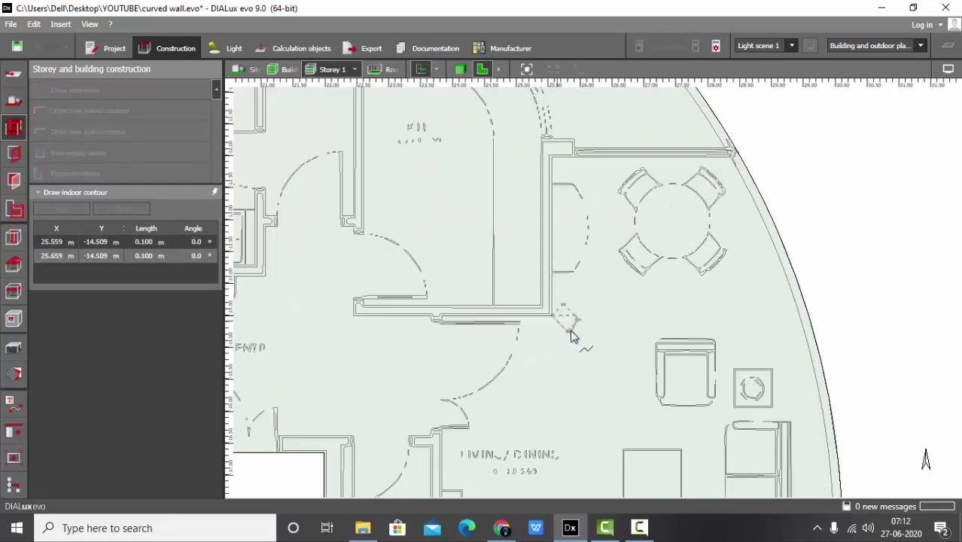
{"action": "left_click", "coordinate": [552, 158]}
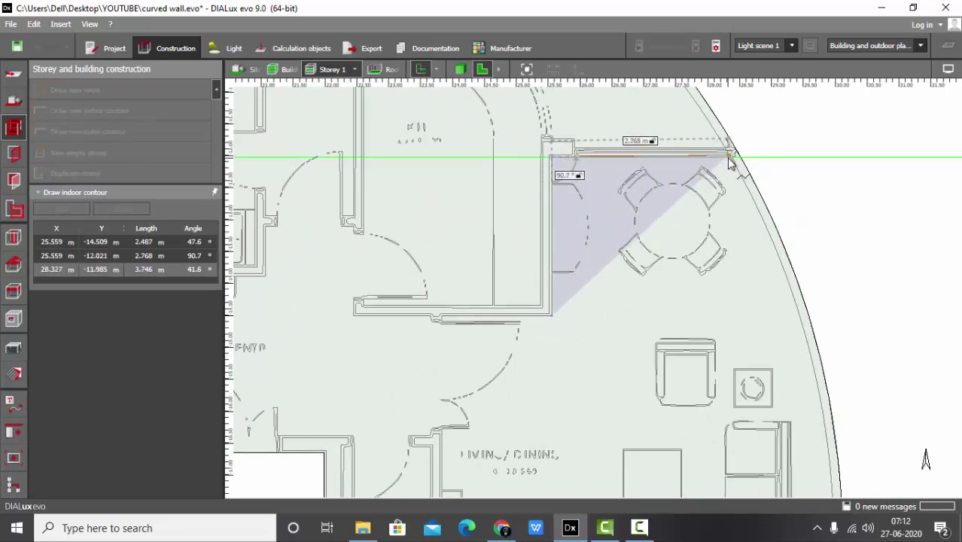
- Extend the living/dining contour about 2.81 m along the dining area's upper wall and about 0.20 m down the inner arc
{"action": "scroll", "coordinate": [729, 164], "scroll_direction": "up", "scroll_amount": 4}
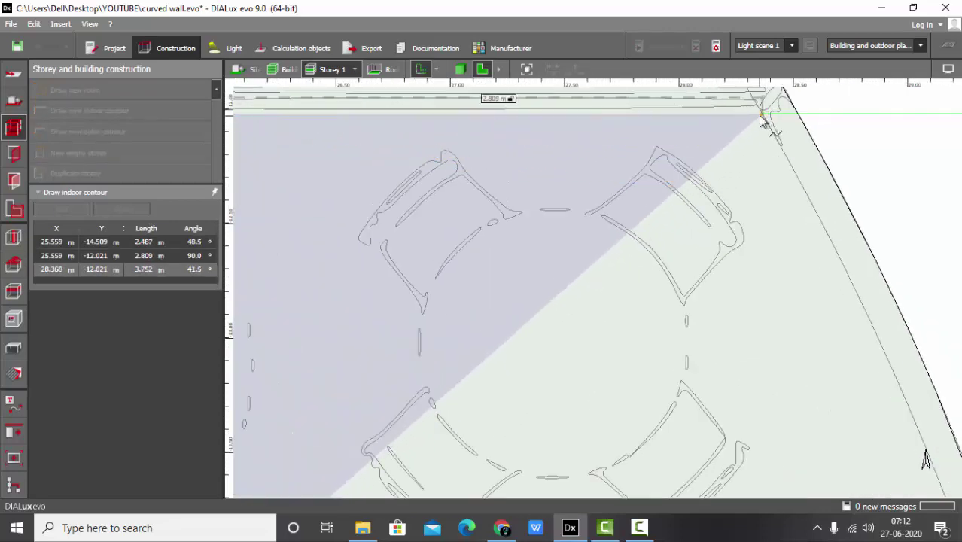
{"action": "scroll", "coordinate": [483, 157], "scroll_direction": "down", "scroll_amount": 2}
{"action": "scroll", "coordinate": [670, 150], "scroll_direction": "up", "scroll_amount": 4}
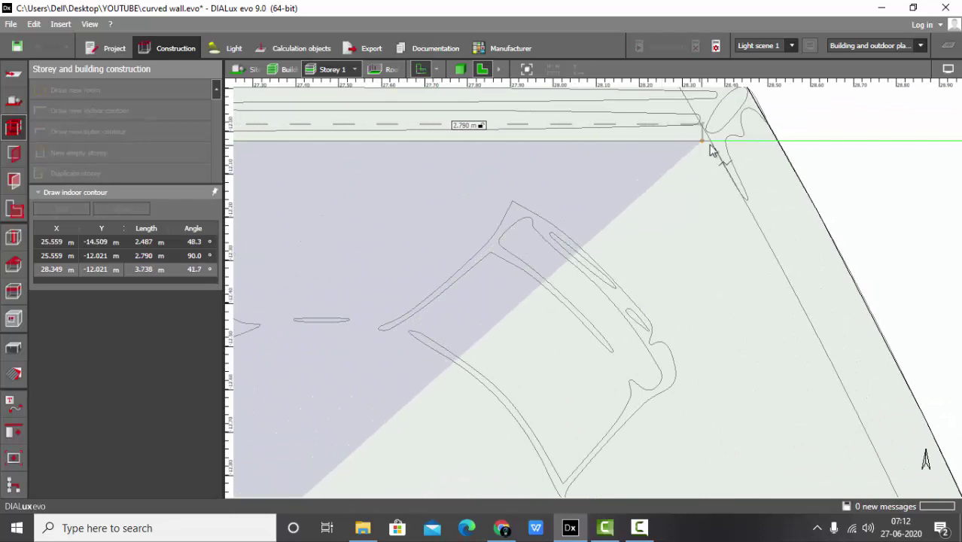
{"action": "left_click", "coordinate": [715, 144]}
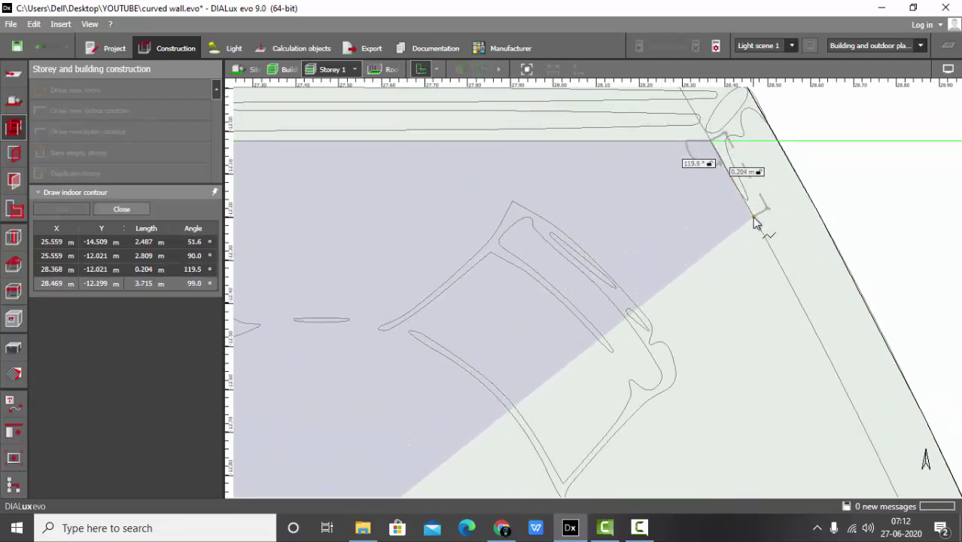
{"action": "left_click", "coordinate": [755, 219]}
{"action": "scroll", "coordinate": [756, 220], "scroll_direction": "down", "scroll_amount": 3}
{"action": "scroll", "coordinate": [676, 226], "scroll_direction": "up", "scroll_amount": 2}
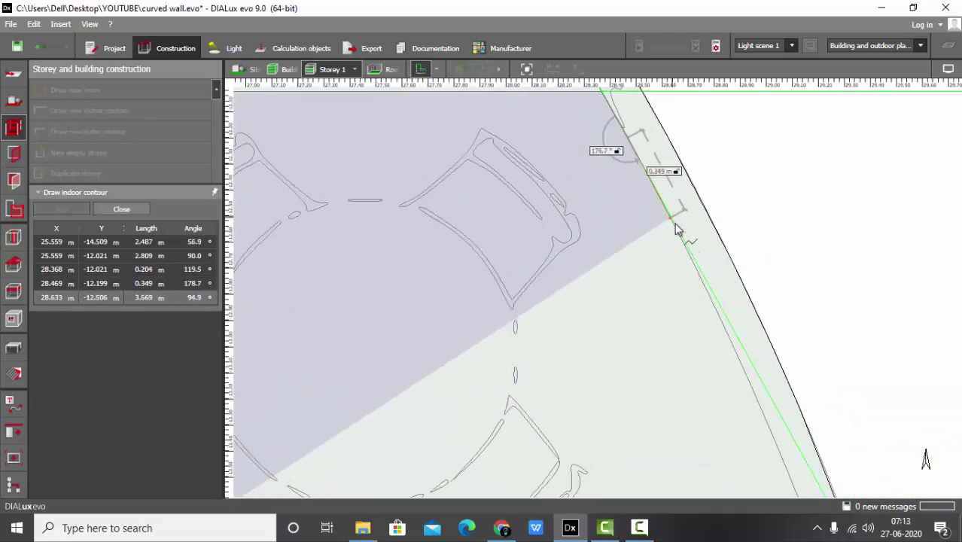
- Trace the inner arc beside the dining table with contour segments of about 0.37, 0.34, 0.50 and 0.53 m
{"action": "left_click", "coordinate": [675, 224]}
{"action": "scroll", "coordinate": [675, 225], "scroll_direction": "down", "scroll_amount": 3}
{"action": "scroll", "coordinate": [564, 215], "scroll_direction": "up", "scroll_amount": 2}
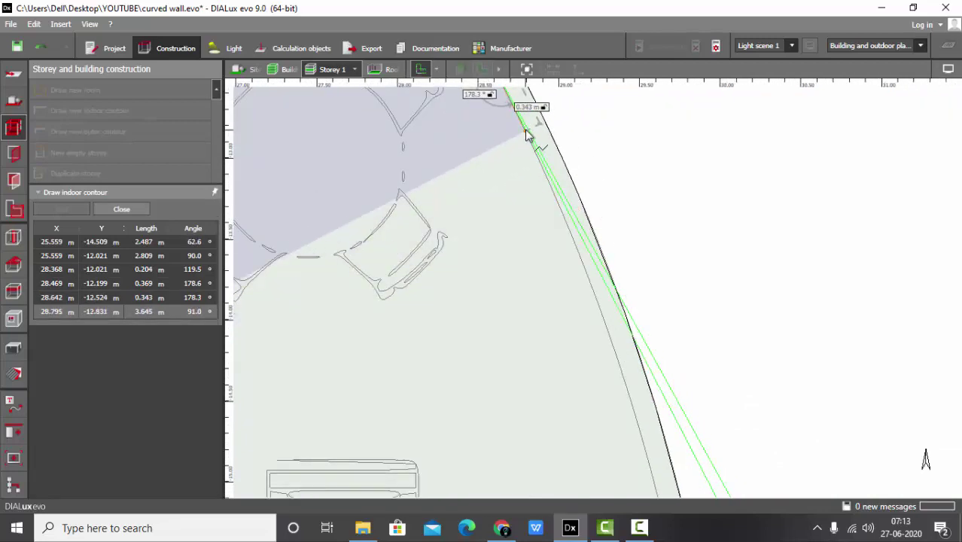
{"action": "left_click", "coordinate": [549, 206]}
{"action": "left_click", "coordinate": [561, 205]}
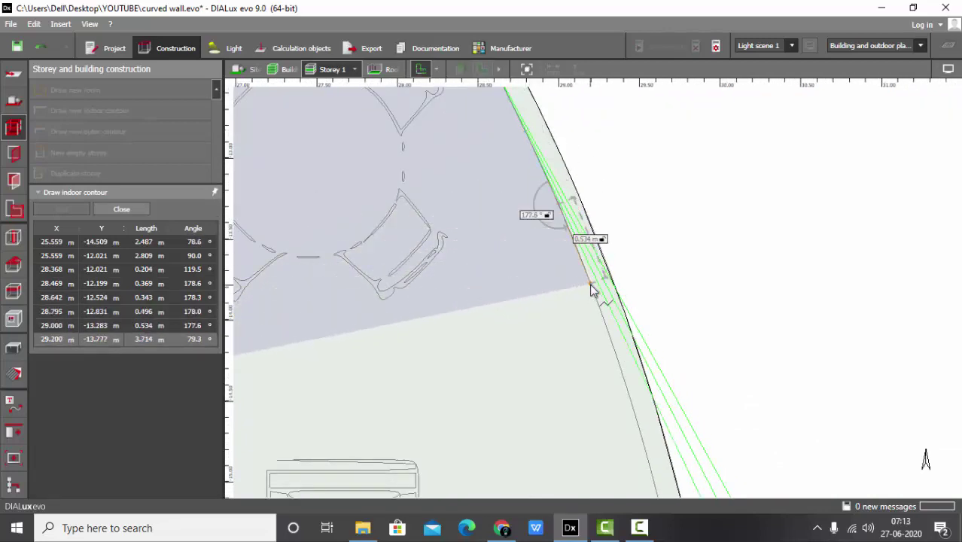
{"action": "left_click", "coordinate": [595, 284]}
- Continue the living room's inner arc past the armchair with segments of about 0.53, 0.84 and 0.92 m
{"action": "scroll", "coordinate": [603, 248], "scroll_direction": "down", "scroll_amount": 3}
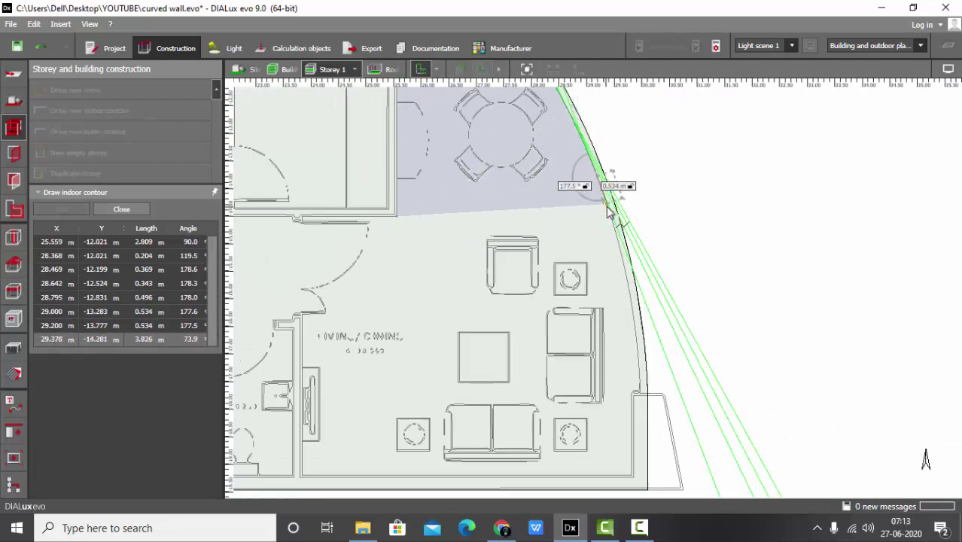
{"action": "left_click", "coordinate": [621, 237]}
{"action": "left_click", "coordinate": [619, 255]}
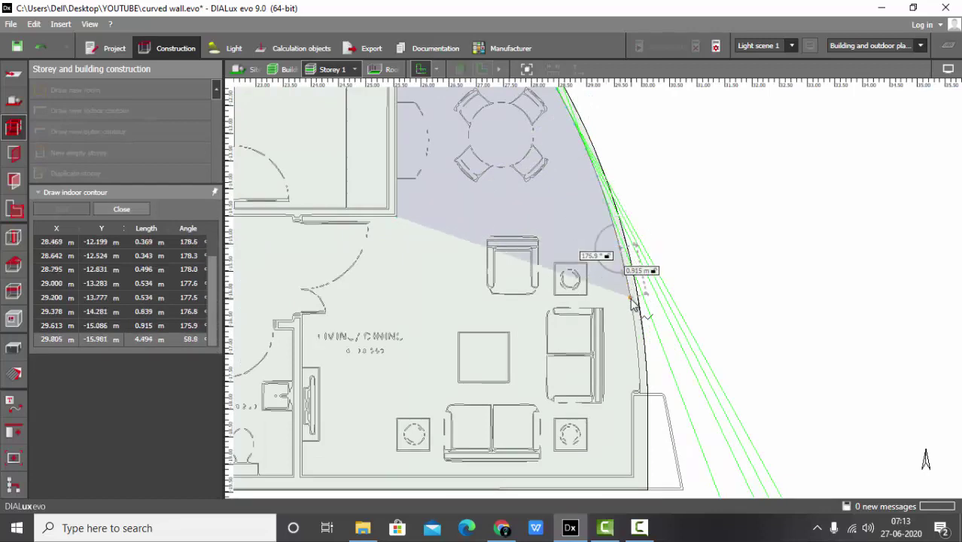
{"action": "left_click", "coordinate": [630, 305]}
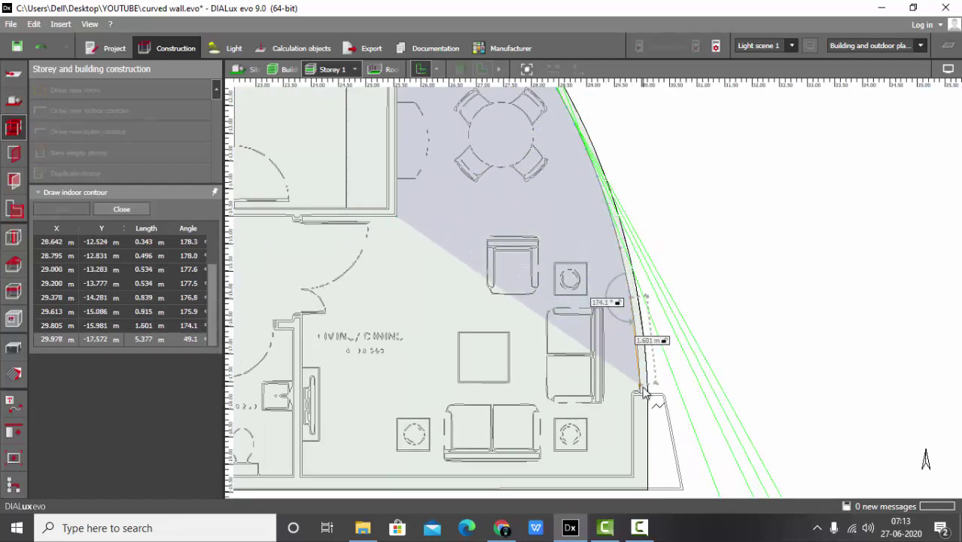
- Continue the living room's inner arc past the right-hand sofa to the wall return with segments of about 1.30 and 0.46 m
{"action": "scroll", "coordinate": [640, 380], "scroll_direction": "up", "scroll_amount": 2}
{"action": "scroll", "coordinate": [643, 377], "scroll_direction": "up", "scroll_amount": 1}
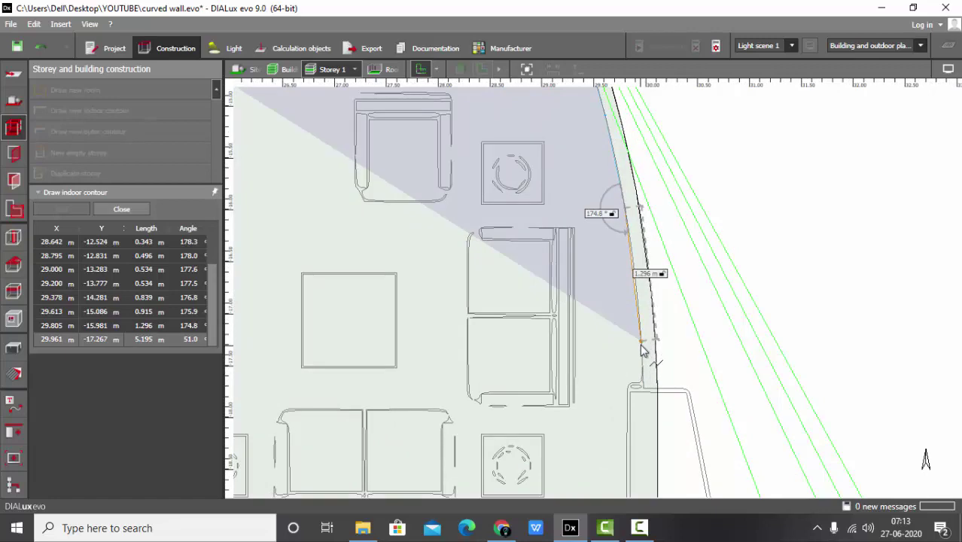
{"action": "left_click", "coordinate": [640, 345]}
{"action": "scroll", "coordinate": [640, 345], "scroll_direction": "up", "scroll_amount": 1}
{"action": "left_click", "coordinate": [642, 393]}
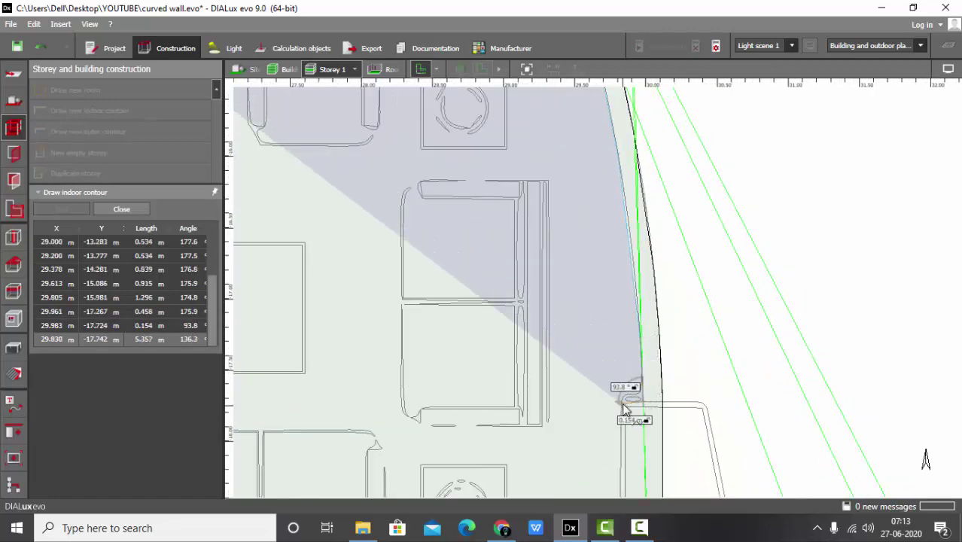
- Trace the wall return about 0.15 m inward and 1.53 m down, and extend the contour about 6.06 m along the lower wall
{"action": "scroll", "coordinate": [623, 407], "scroll_direction": "down", "scroll_amount": 4}
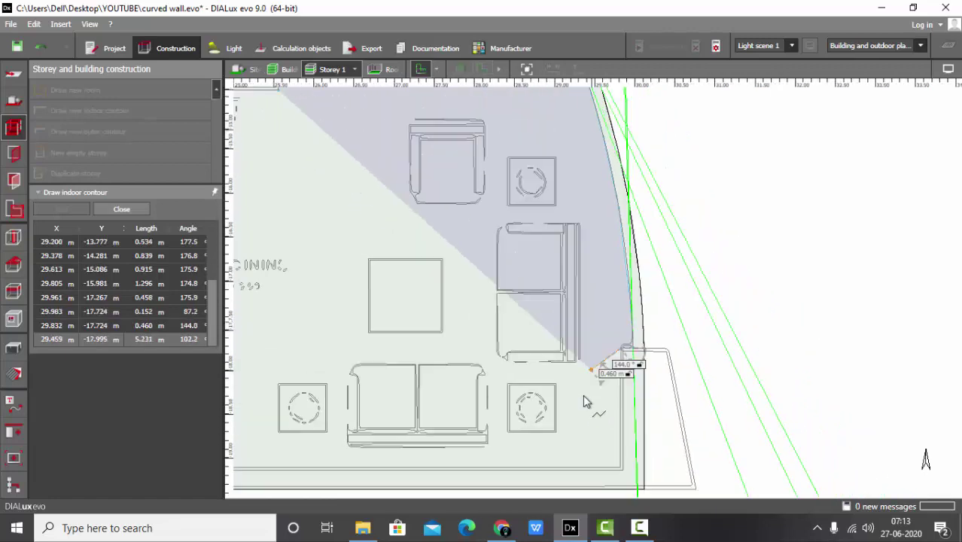
{"action": "scroll", "coordinate": [623, 459], "scroll_direction": "up", "scroll_amount": 2}
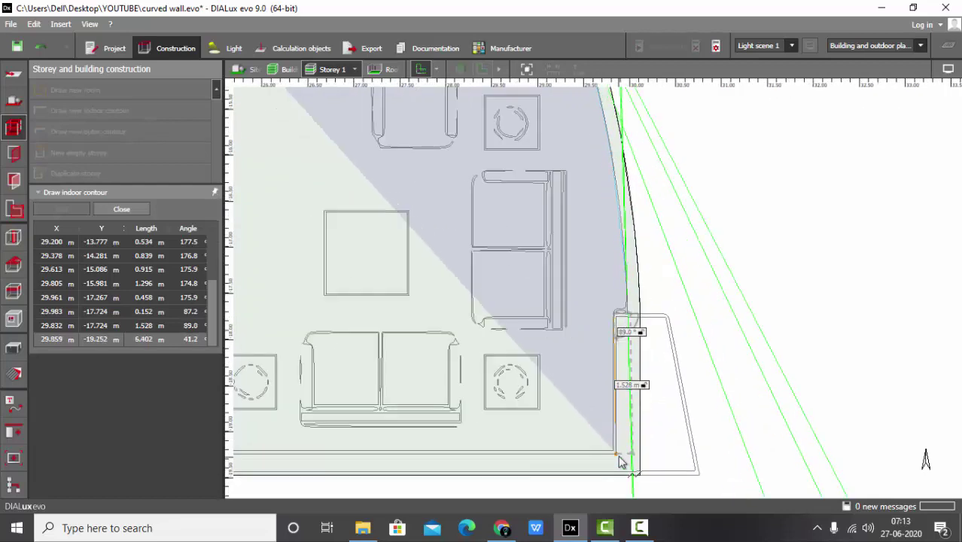
{"action": "left_click", "coordinate": [657, 461]}
{"action": "scroll", "coordinate": [648, 461], "scroll_direction": "down", "scroll_amount": 2}
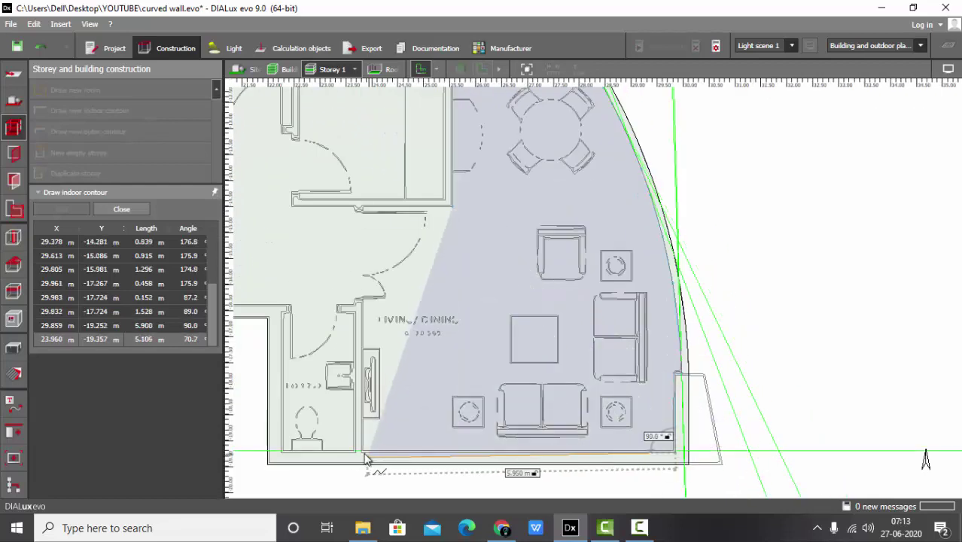
{"action": "scroll", "coordinate": [363, 455], "scroll_direction": "up", "scroll_amount": 3}
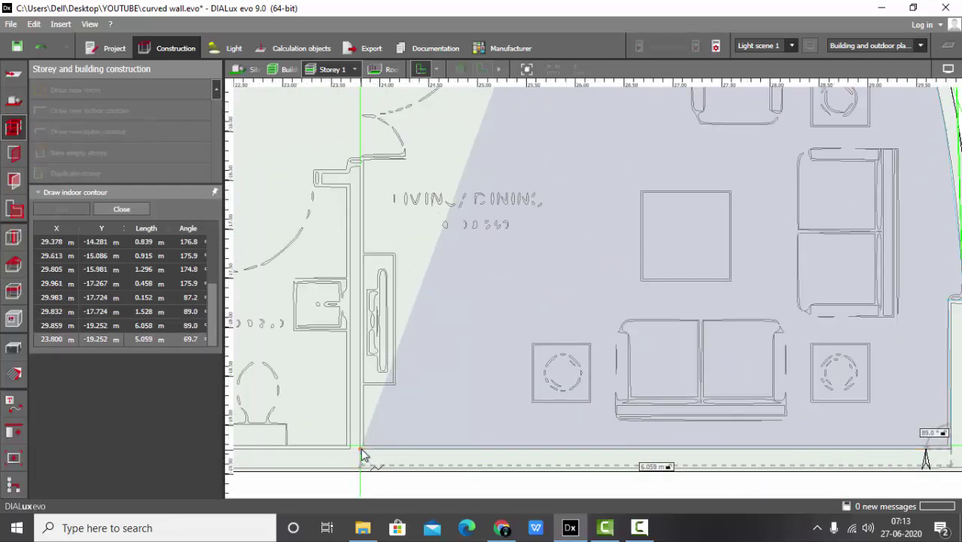
{"action": "left_click", "coordinate": [362, 454]}
- Trace the living room's left wall about 4.73 m up to the kitchen wall and close the indoor contour polygon
{"action": "scroll", "coordinate": [369, 456], "scroll_direction": "down", "scroll_amount": 3}
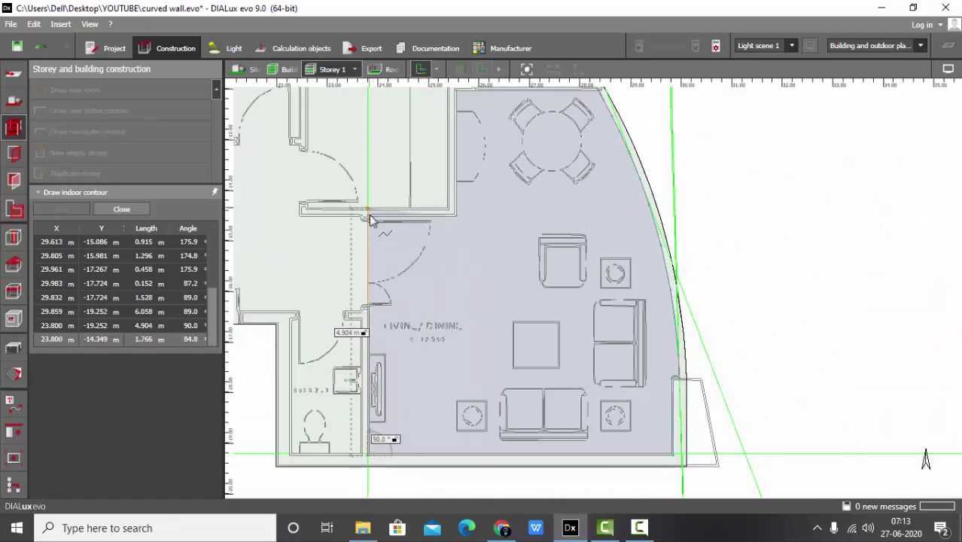
{"action": "scroll", "coordinate": [370, 219], "scroll_direction": "up", "scroll_amount": 4}
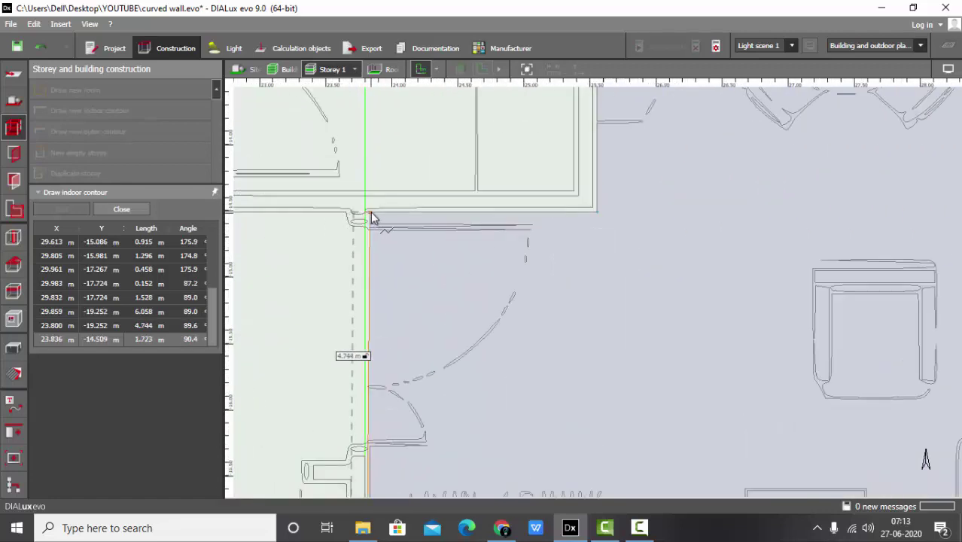
{"action": "left_click", "coordinate": [367, 216]}
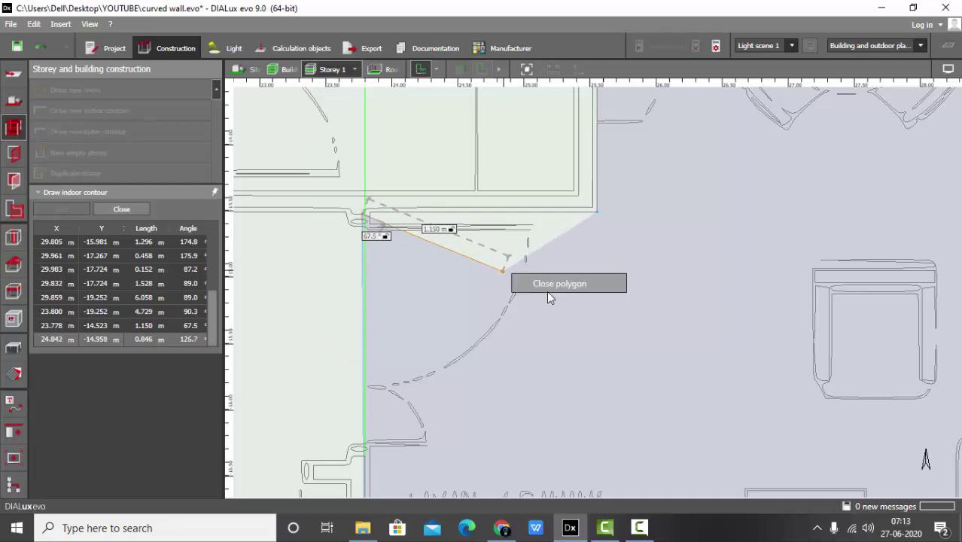
{"action": "left_click", "coordinate": [548, 286]}
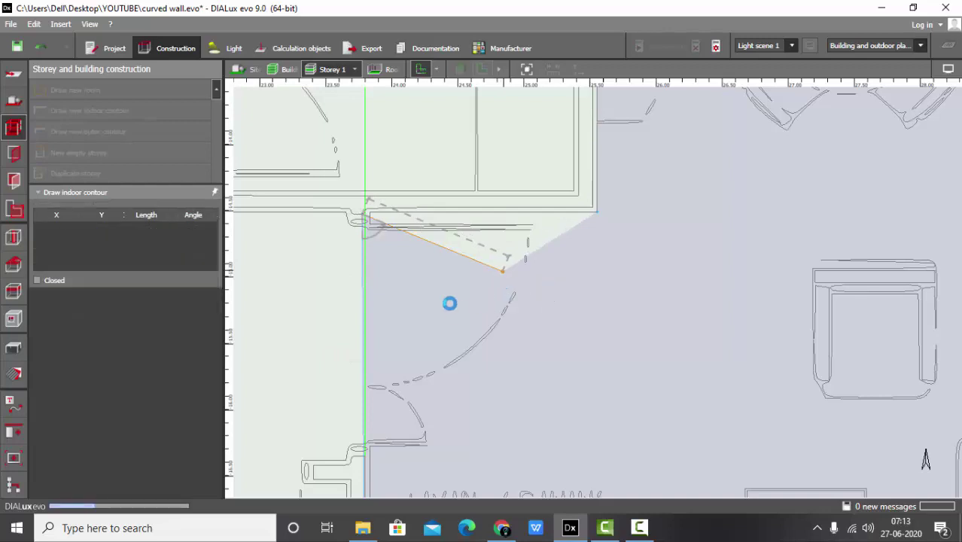
- Inspect the living/dining room's curved wall in the 3D view from inside the room
{"action": "left_click", "coordinate": [460, 70]}
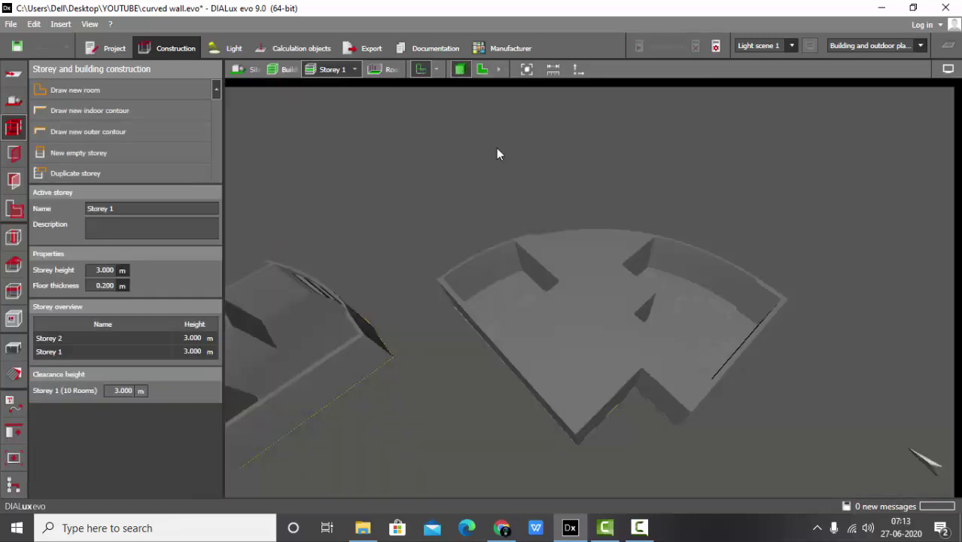
{"action": "scroll", "coordinate": [645, 218], "scroll_direction": "up", "scroll_amount": 3}
{"action": "scroll", "coordinate": [656, 205], "scroll_direction": "up", "scroll_amount": 5}
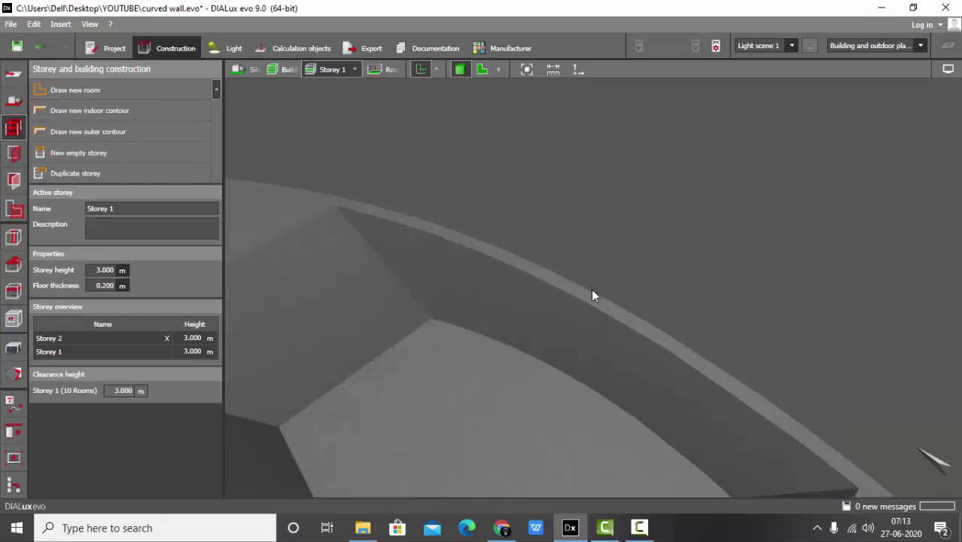
{"action": "left_click_drag", "start_coordinate": [565, 342], "coordinate": [615, 311]}
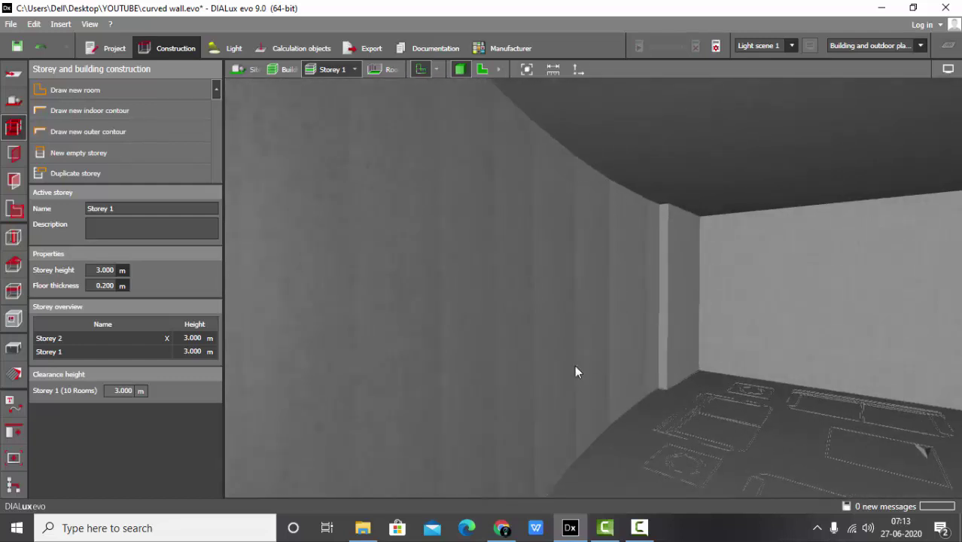
- Create a purple color material with RGB 41, 18, 153 and apply it to several neighbouring segments of the curved wall
{"action": "left_click", "coordinate": [13, 374]}
{"action": "left_click", "coordinate": [113, 153]}
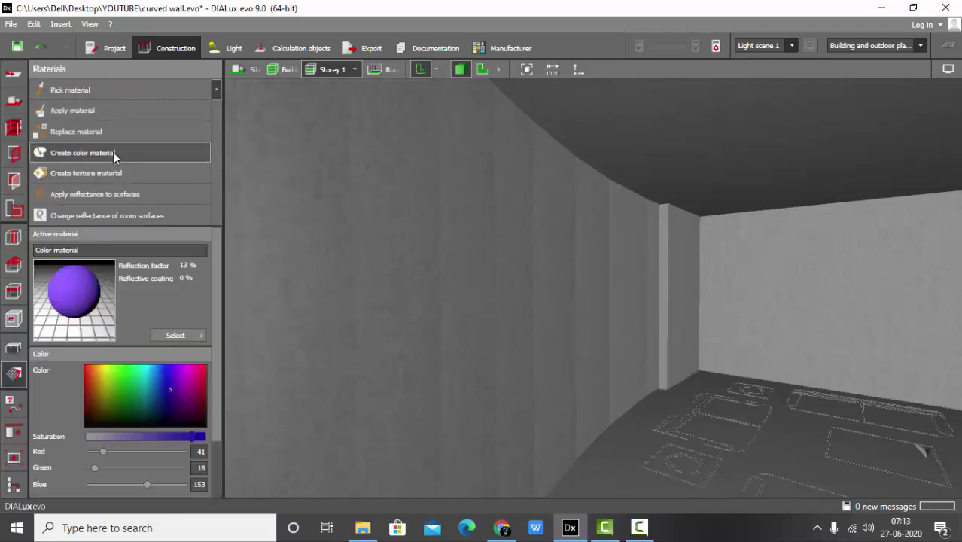
{"action": "left_click", "coordinate": [76, 112]}
{"action": "left_click", "coordinate": [565, 252]}
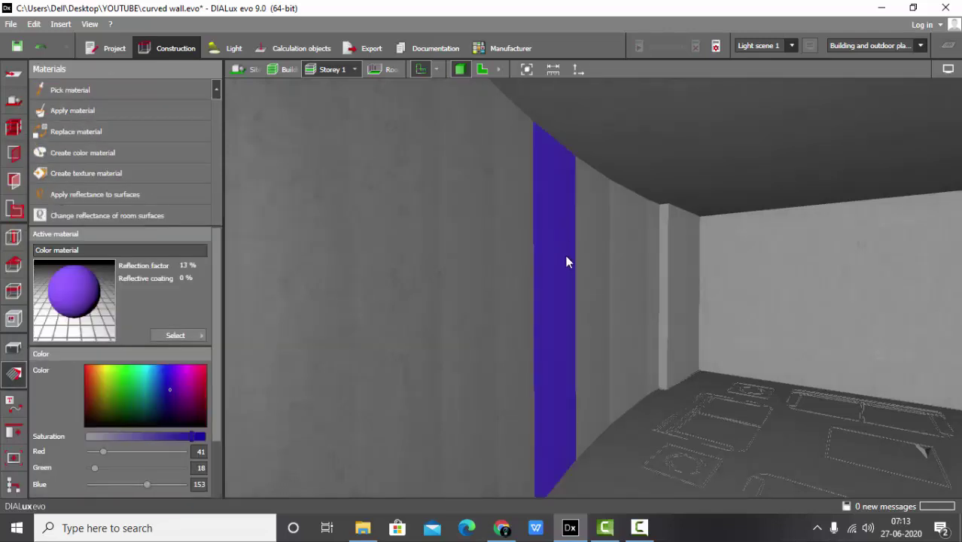
{"action": "left_click_drag", "start_coordinate": [566, 259], "coordinate": [517, 260]}
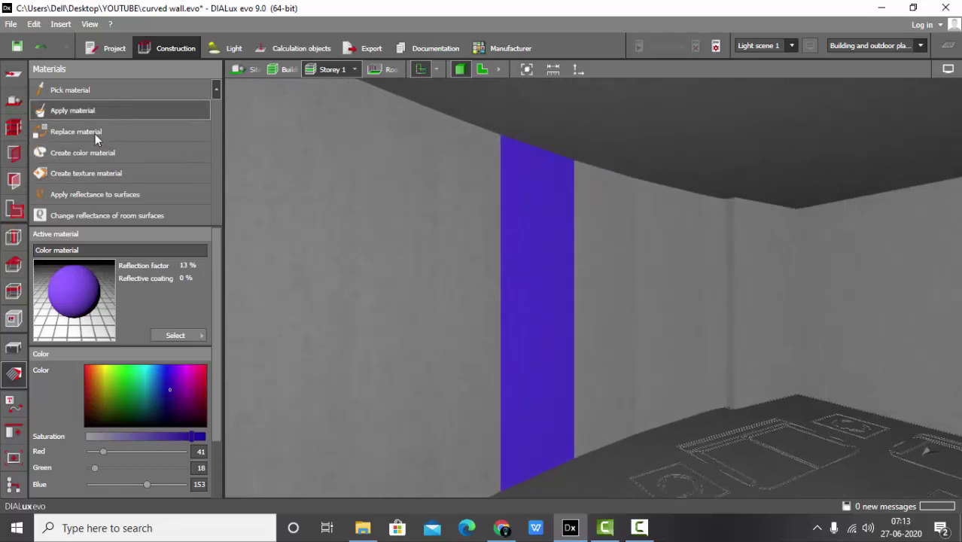
{"action": "left_click", "coordinate": [474, 254]}
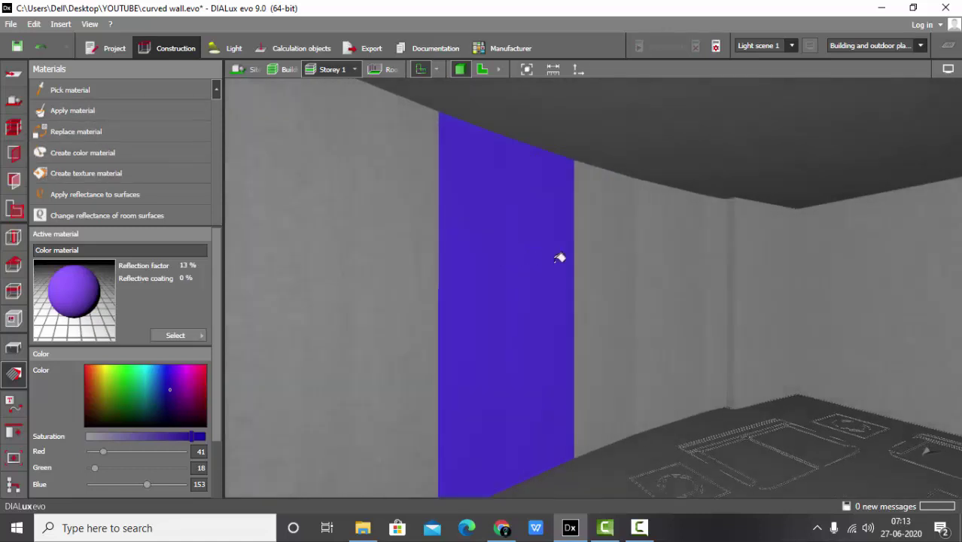
{"action": "left_click", "coordinate": [606, 260]}
{"action": "left_click", "coordinate": [678, 262]}
{"action": "scroll", "coordinate": [536, 305], "scroll_direction": "up", "scroll_amount": 3}
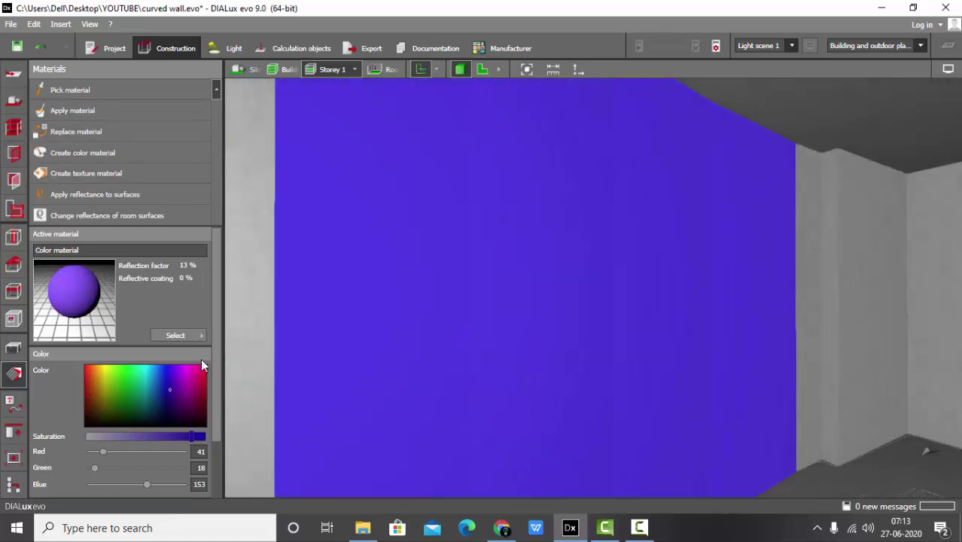
{"action": "scroll", "coordinate": [619, 226], "scroll_direction": "up", "scroll_amount": 2}
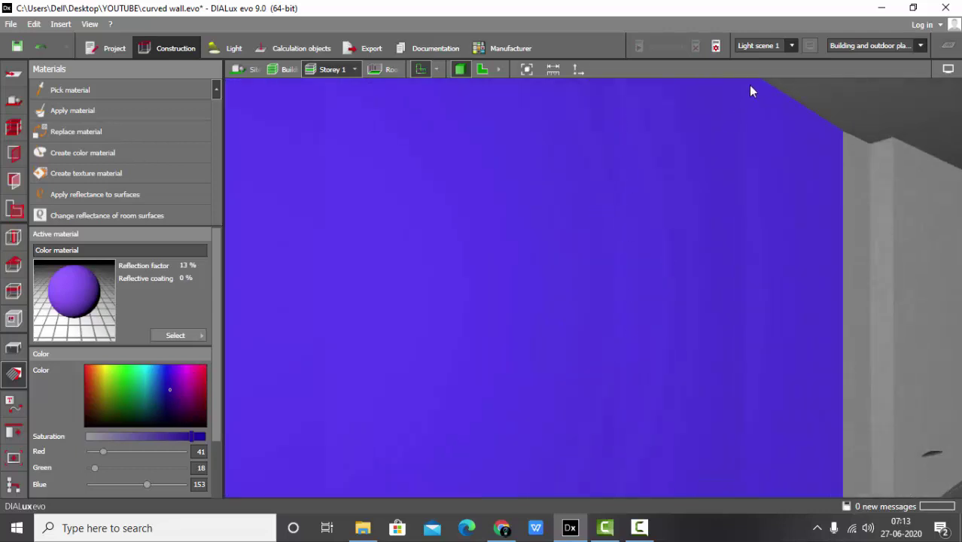
- Pick the fine concrete material from the adjoining grey wall and apply it to the purple curved wall
{"action": "right_click_drag", "start_coordinate": [751, 90], "coordinate": [616, 315]}
{"action": "left_click", "coordinate": [69, 111]}
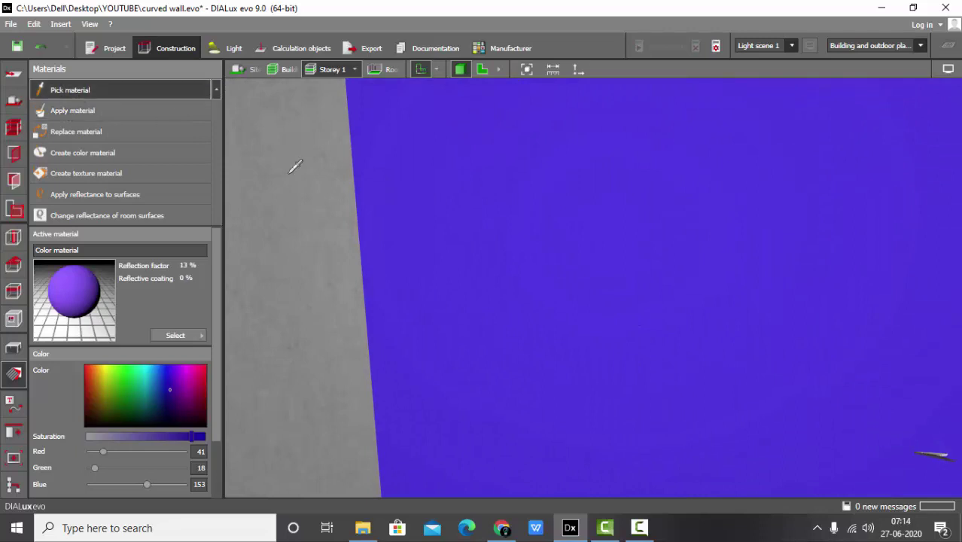
{"action": "left_click", "coordinate": [309, 219]}
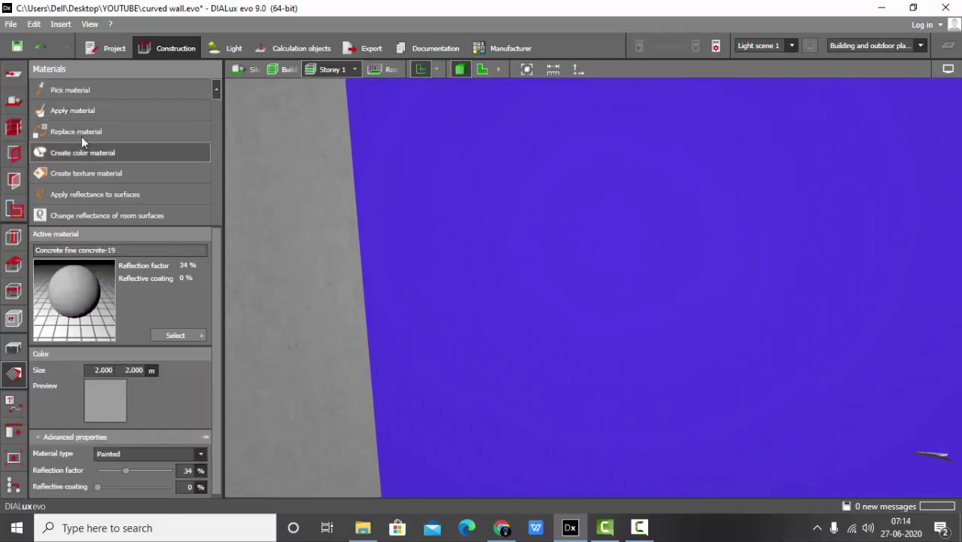
{"action": "left_click", "coordinate": [536, 218]}
{"action": "right_click_drag", "start_coordinate": [522, 267], "coordinate": [506, 301]}
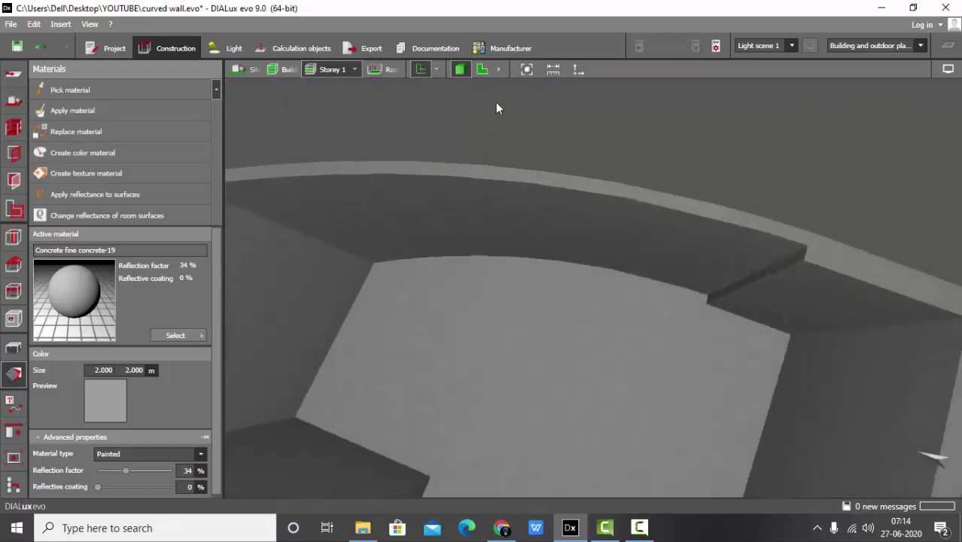
- Return to the storey's floor plan and open the living/dining room's indoor contour for editing in storey construction
{"action": "left_click", "coordinate": [483, 70]}
{"action": "scroll", "coordinate": [792, 187], "scroll_direction": "up", "scroll_amount": 2}
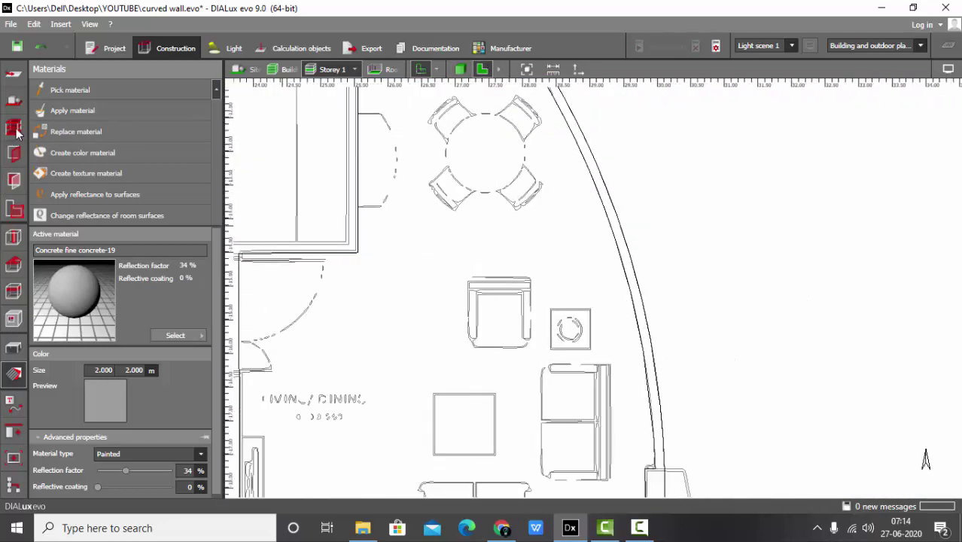
{"action": "scroll", "coordinate": [481, 174], "scroll_direction": "up", "scroll_amount": 1}
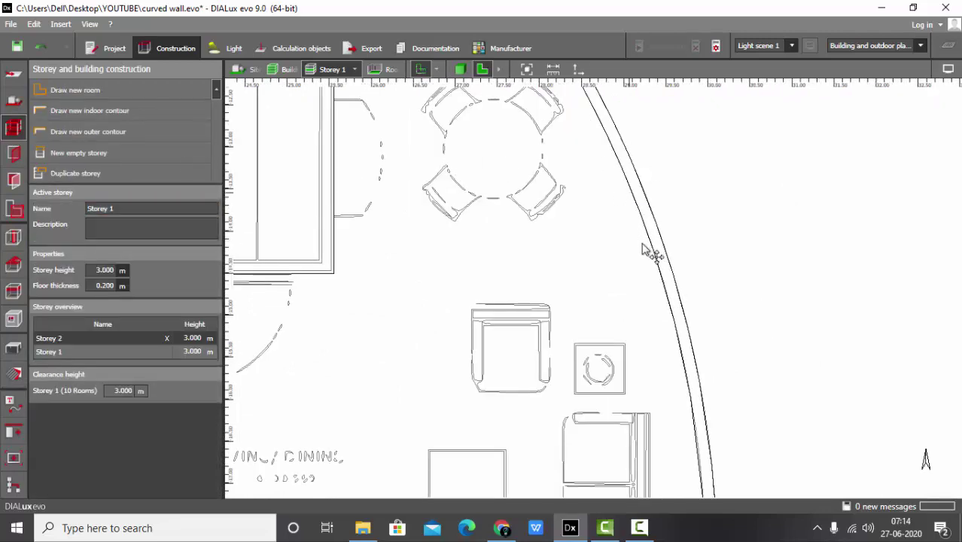
{"action": "left_click", "coordinate": [645, 251]}
{"action": "scroll", "coordinate": [559, 227], "scroll_direction": "up", "scroll_amount": 1}
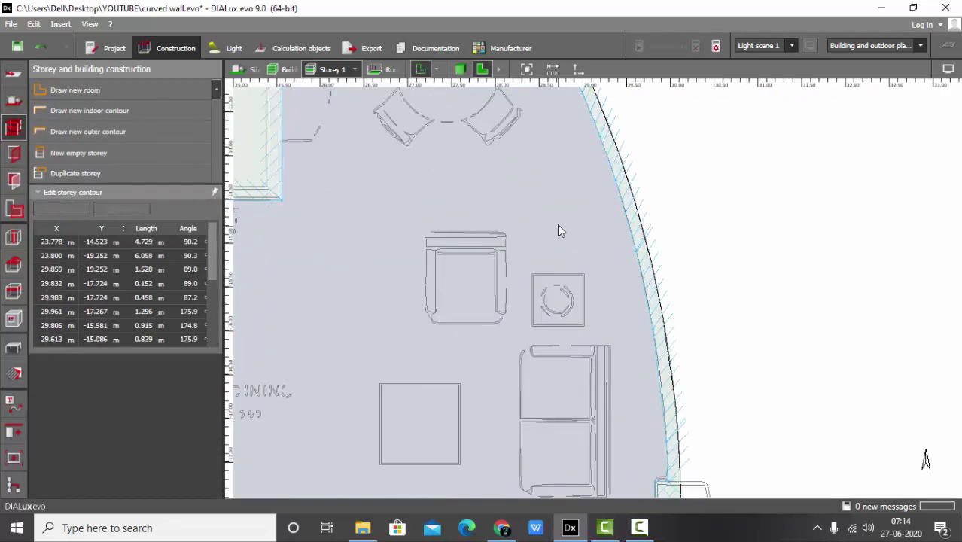
{"action": "scroll", "coordinate": [622, 207], "scroll_direction": "down", "scroll_amount": 4}
{"action": "scroll", "coordinate": [611, 305], "scroll_direction": "up", "scroll_amount": 2}
{"action": "scroll", "coordinate": [611, 305], "scroll_direction": "up", "scroll_amount": 5}
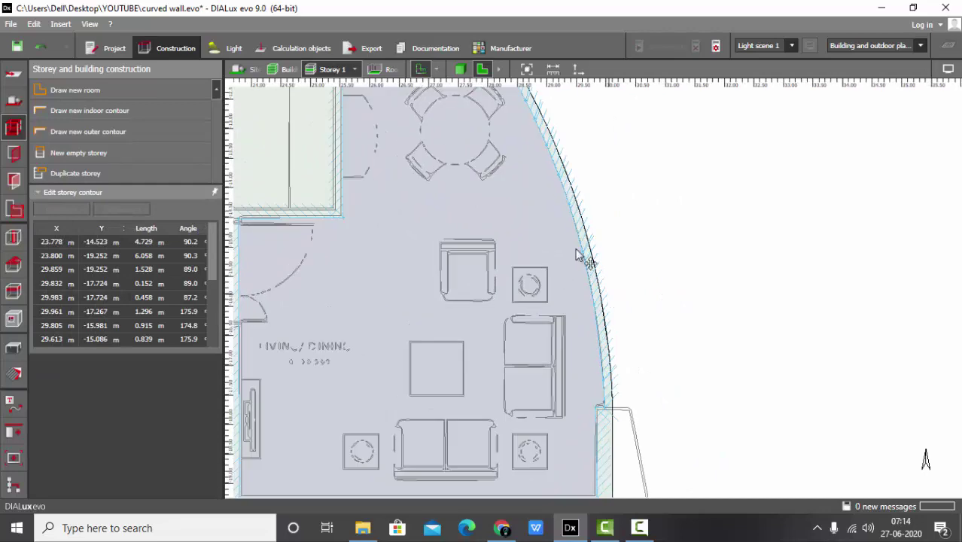
- Add a point near the middle of the 1.296 m contour segment beside the sofa and move it outward onto the plan's inner arc
{"action": "scroll", "coordinate": [649, 414], "scroll_direction": "up", "scroll_amount": 4}
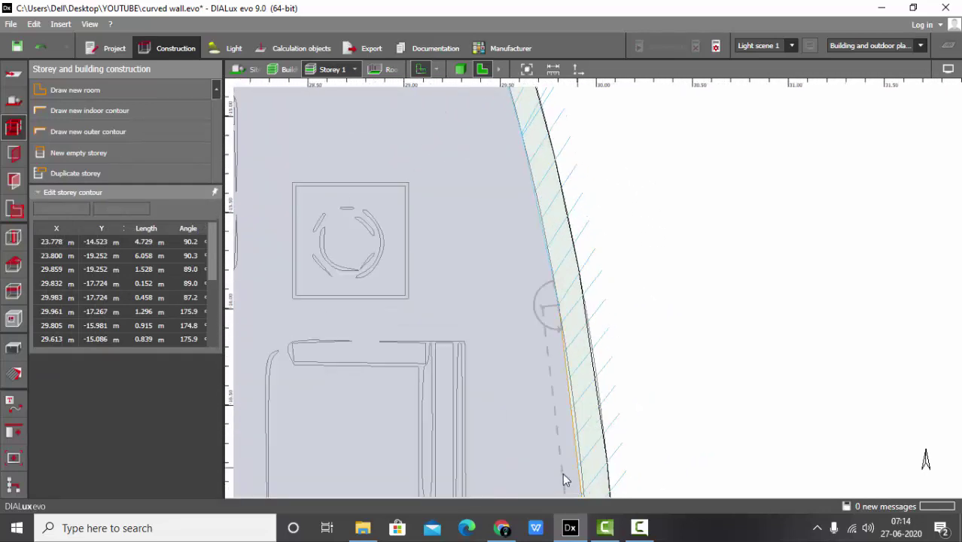
{"action": "scroll", "coordinate": [600, 296], "scroll_direction": "up", "scroll_amount": 1}
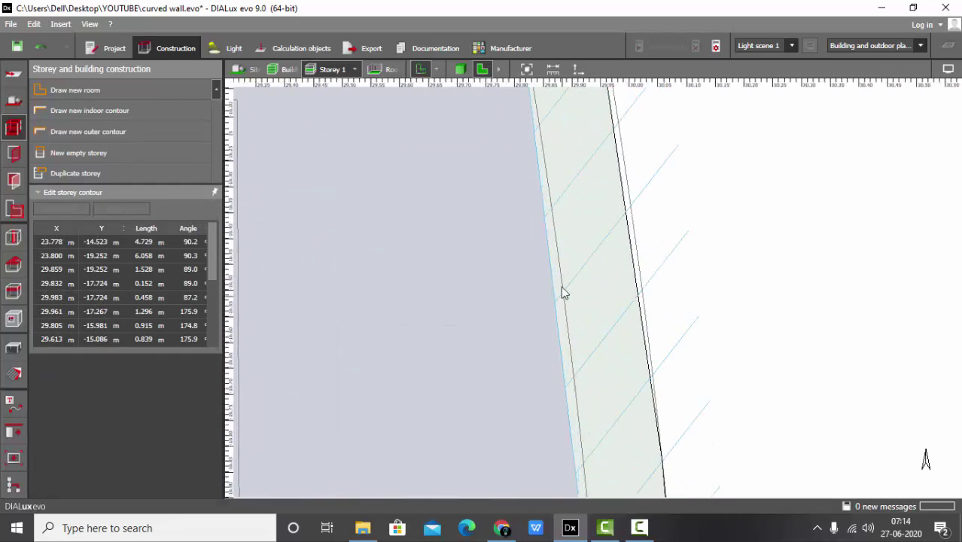
{"action": "scroll", "coordinate": [563, 290], "scroll_direction": "down", "scroll_amount": 4}
{"action": "scroll", "coordinate": [472, 226], "scroll_direction": "up", "scroll_amount": 2}
{"action": "scroll", "coordinate": [531, 367], "scroll_direction": "up", "scroll_amount": 5}
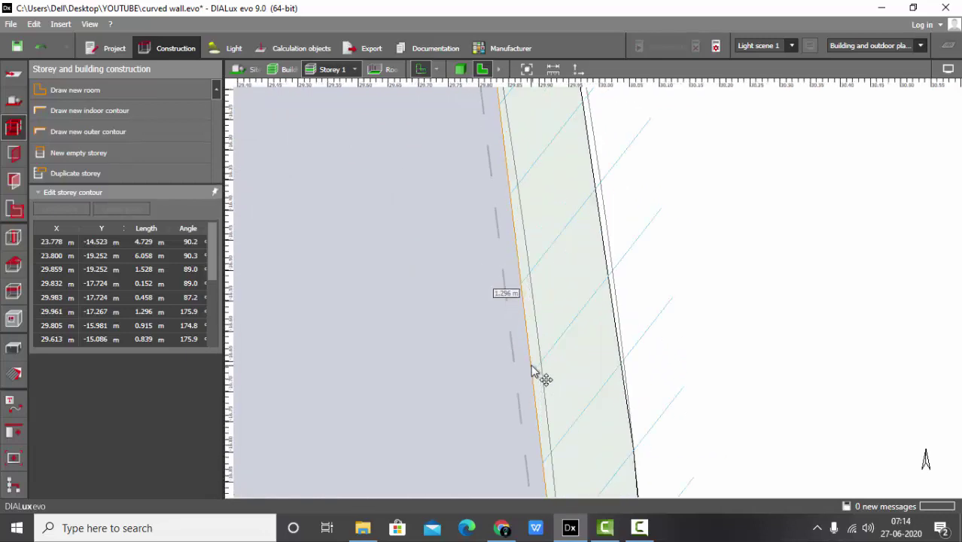
{"action": "scroll", "coordinate": [533, 323], "scroll_direction": "down", "scroll_amount": 3}
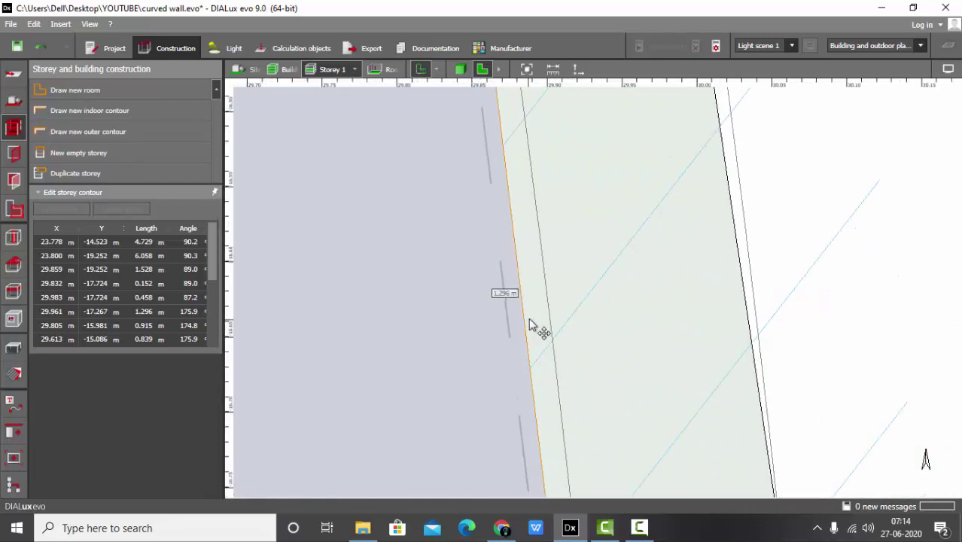
{"action": "scroll", "coordinate": [532, 282], "scroll_direction": "up", "scroll_amount": 3}
{"action": "scroll", "coordinate": [532, 288], "scroll_direction": "down", "scroll_amount": 3}
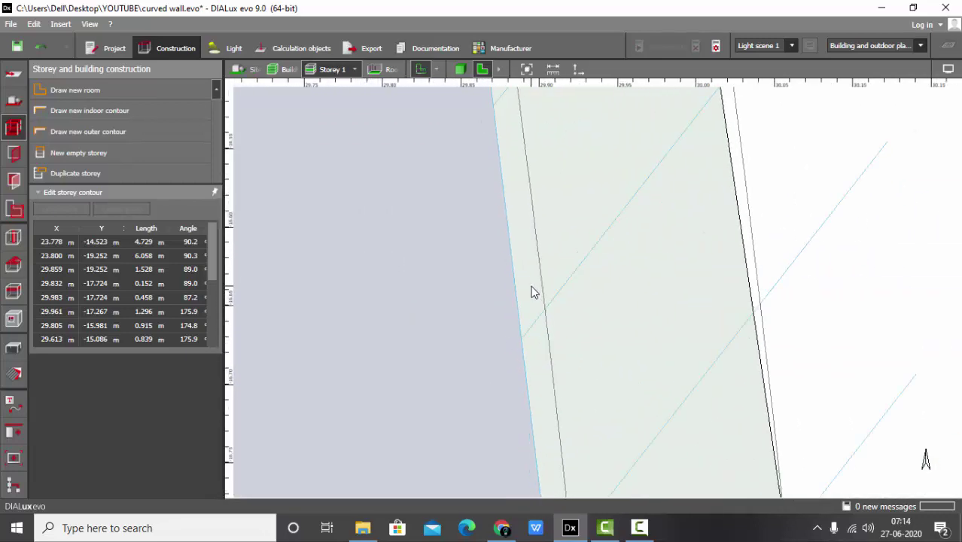
{"action": "scroll", "coordinate": [532, 292], "scroll_direction": "up", "scroll_amount": 3}
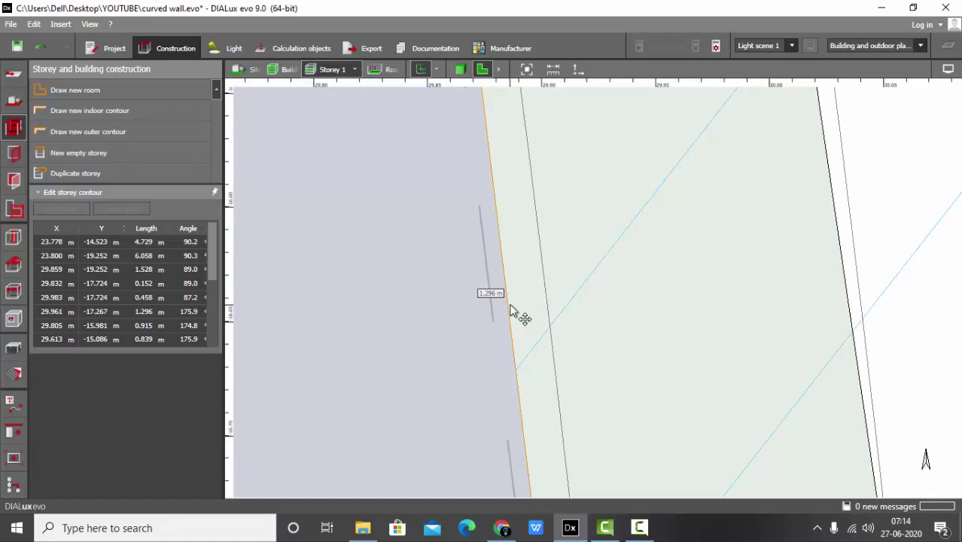
{"action": "right_click", "coordinate": [509, 307]}
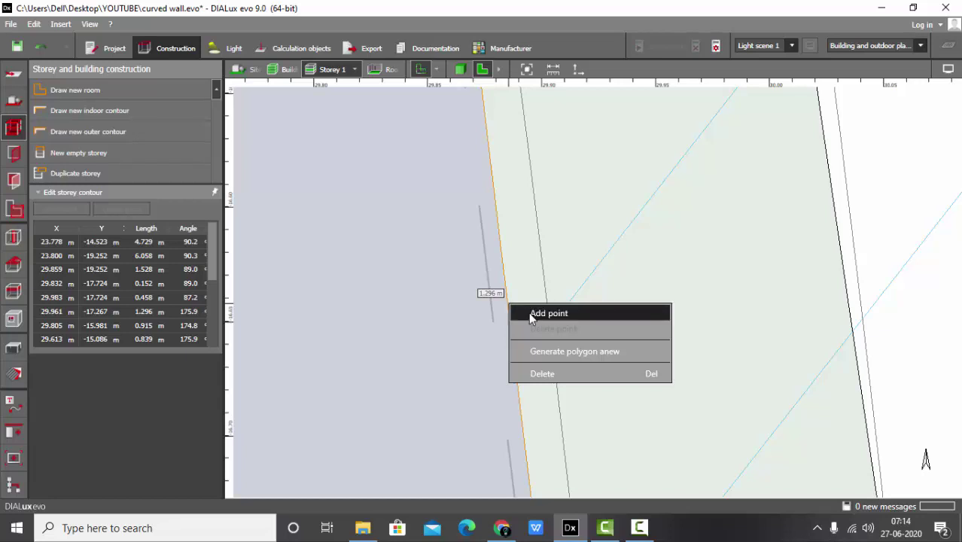
{"action": "left_click", "coordinate": [536, 314]}
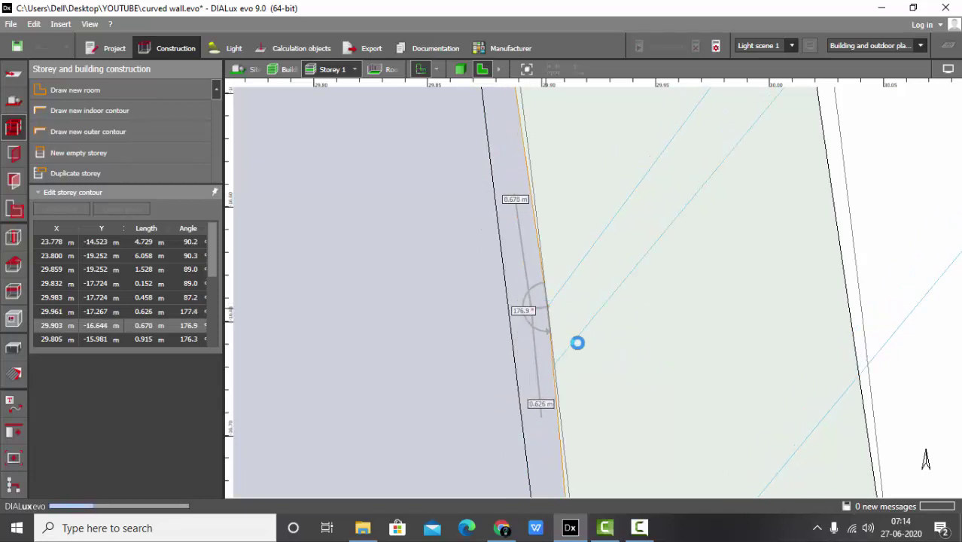
{"action": "scroll", "coordinate": [565, 376], "scroll_direction": "up", "scroll_amount": 3}
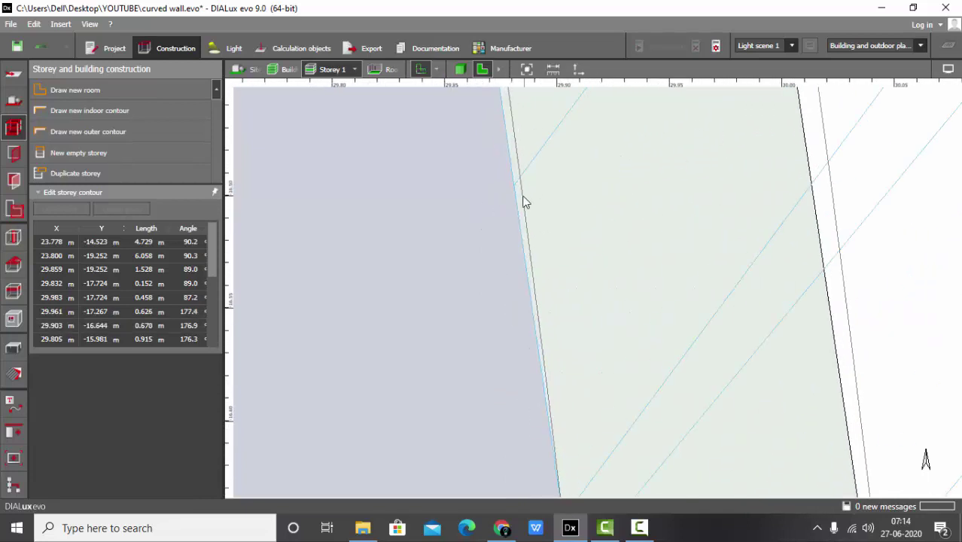
- Add one point to each of the 0.670 m and 0.626 m contour segments beside the sofa and move both outward onto the plan's inner arc
{"action": "right_click", "coordinate": [522, 188]}
{"action": "left_click", "coordinate": [539, 191]}
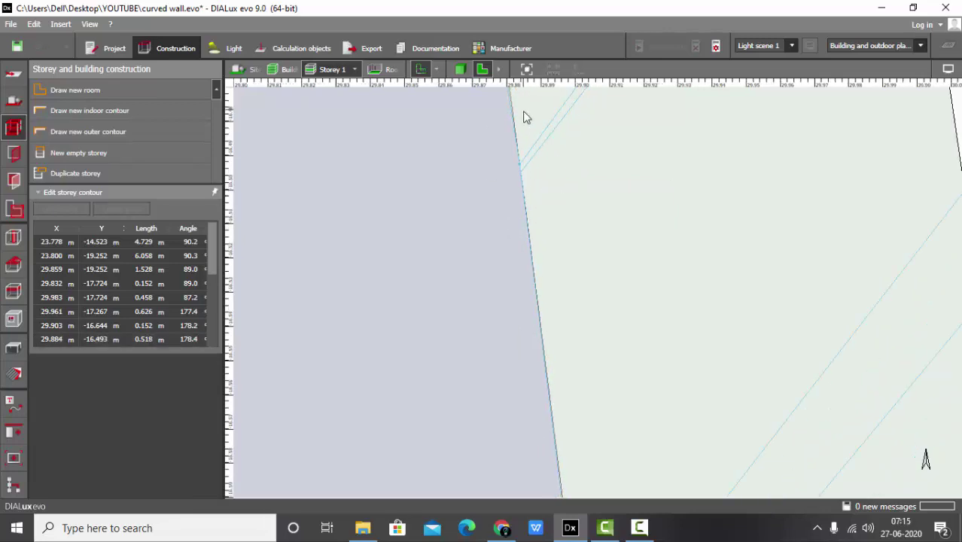
{"action": "scroll", "coordinate": [485, 113], "scroll_direction": "down", "scroll_amount": 5}
{"action": "scroll", "coordinate": [501, 369], "scroll_direction": "up", "scroll_amount": 5}
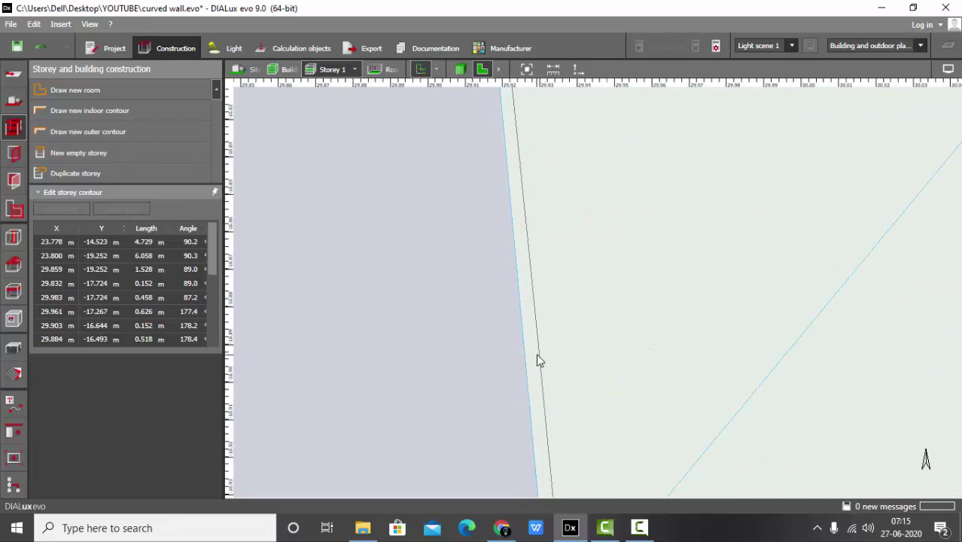
{"action": "right_click", "coordinate": [538, 356]}
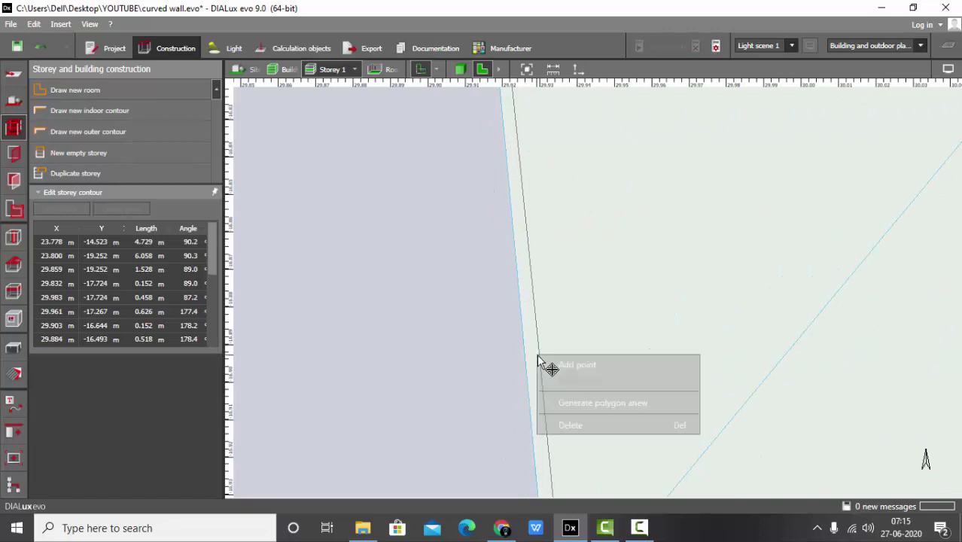
{"action": "left_click", "coordinate": [576, 365]}
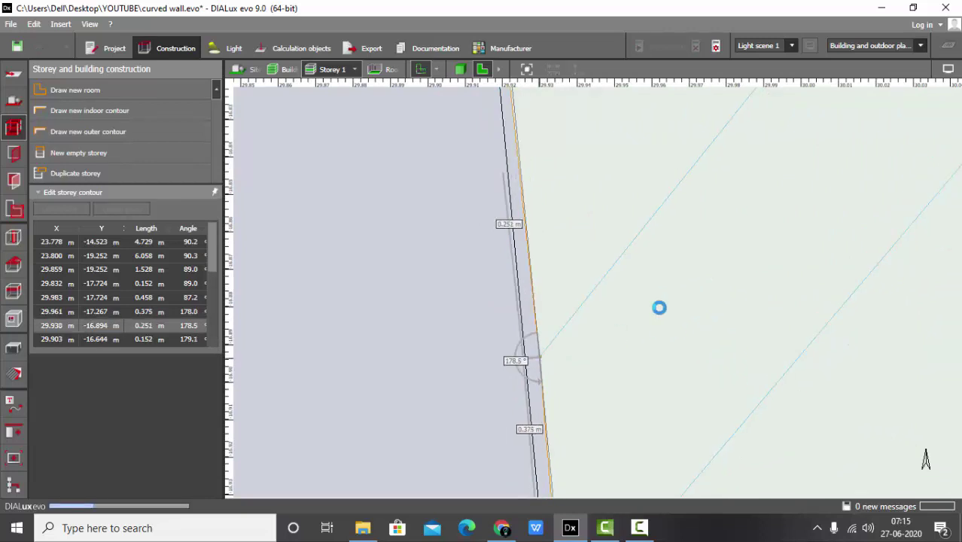
- Check the living/dining room's curved indoor contour against the plan's arc, end its editing, and inspect the wall up to the balcony
{"action": "scroll", "coordinate": [629, 219], "scroll_direction": "down", "scroll_amount": 3}
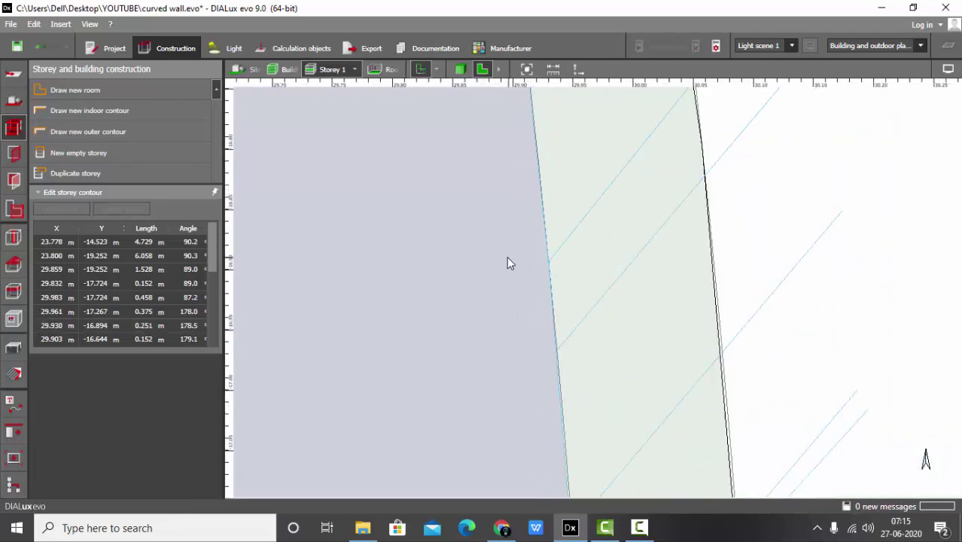
{"action": "scroll", "coordinate": [550, 384], "scroll_direction": "up", "scroll_amount": 1}
{"action": "scroll", "coordinate": [602, 339], "scroll_direction": "down", "scroll_amount": 3}
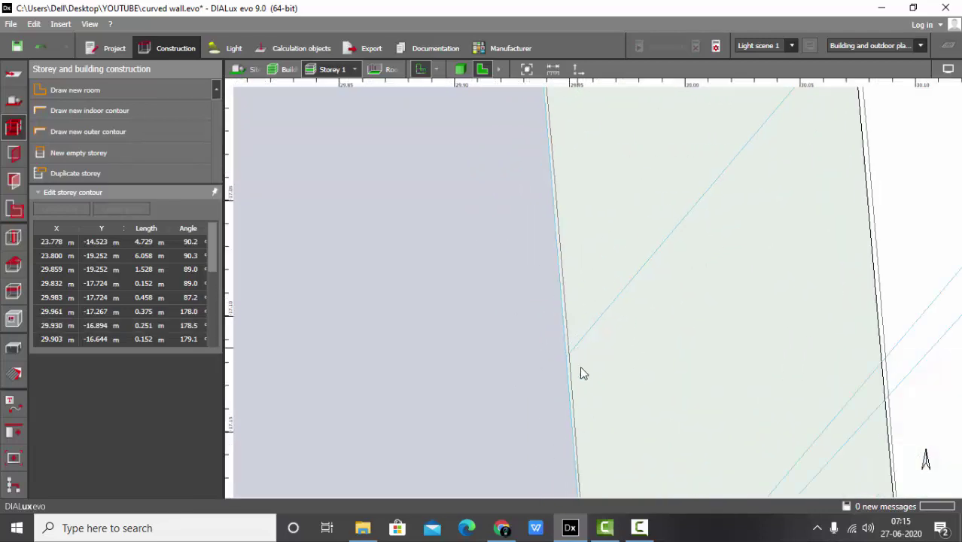
{"action": "scroll", "coordinate": [568, 407], "scroll_direction": "down", "scroll_amount": 8}
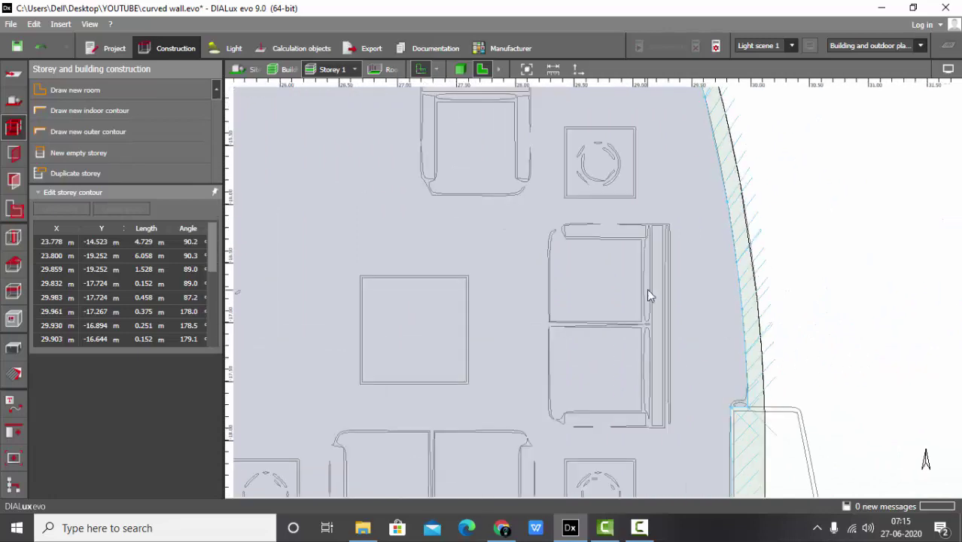
{"action": "scroll", "coordinate": [686, 248], "scroll_direction": "up", "scroll_amount": 2}
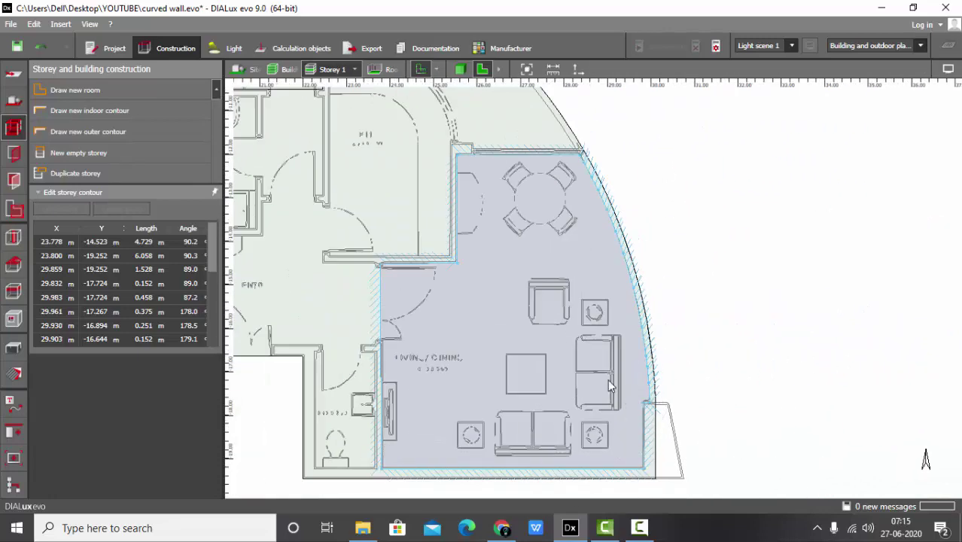
{"action": "scroll", "coordinate": [674, 342], "scroll_direction": "up", "scroll_amount": 3}
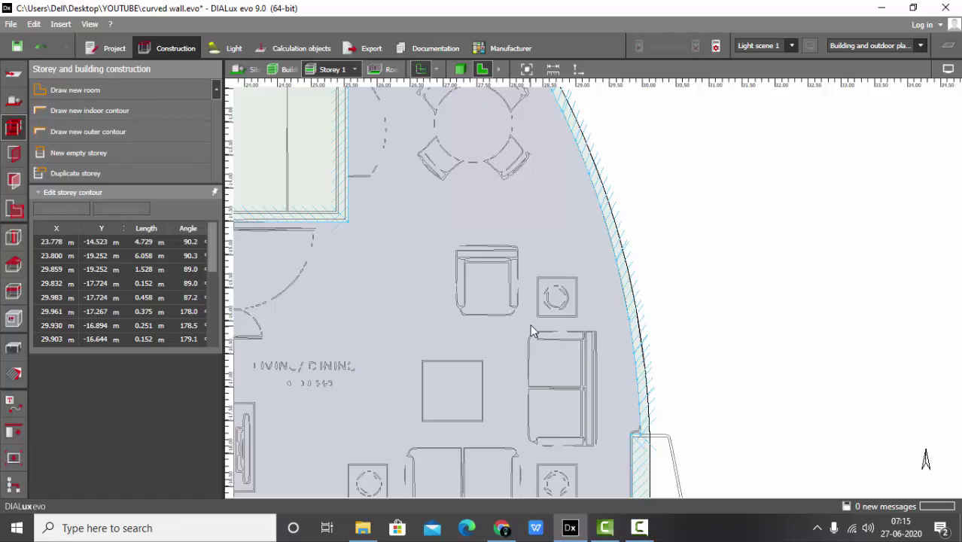
{"action": "scroll", "coordinate": [531, 331], "scroll_direction": "down", "scroll_amount": 2}
{"action": "left_click", "coordinate": [503, 286]}
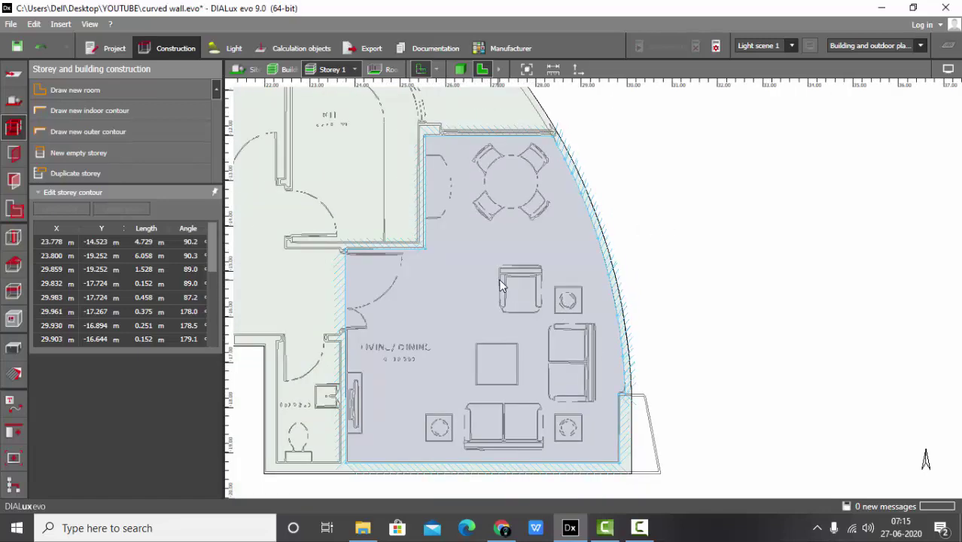
{"action": "scroll", "coordinate": [703, 307], "scroll_direction": "down", "scroll_amount": 2}
{"action": "left_click", "coordinate": [717, 274]}
{"action": "scroll", "coordinate": [704, 294], "scroll_direction": "up", "scroll_amount": 3}
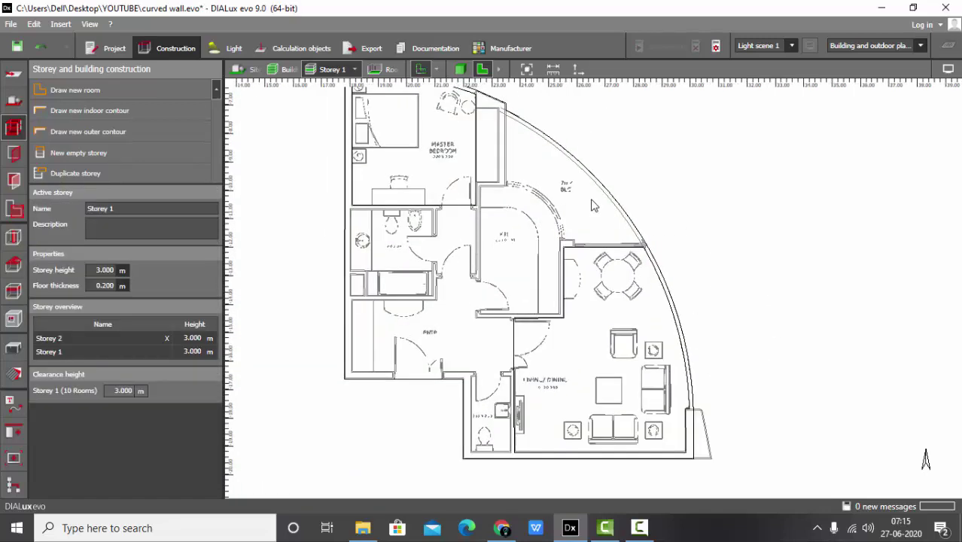
{"action": "scroll", "coordinate": [663, 275], "scroll_direction": "up", "scroll_amount": 3}
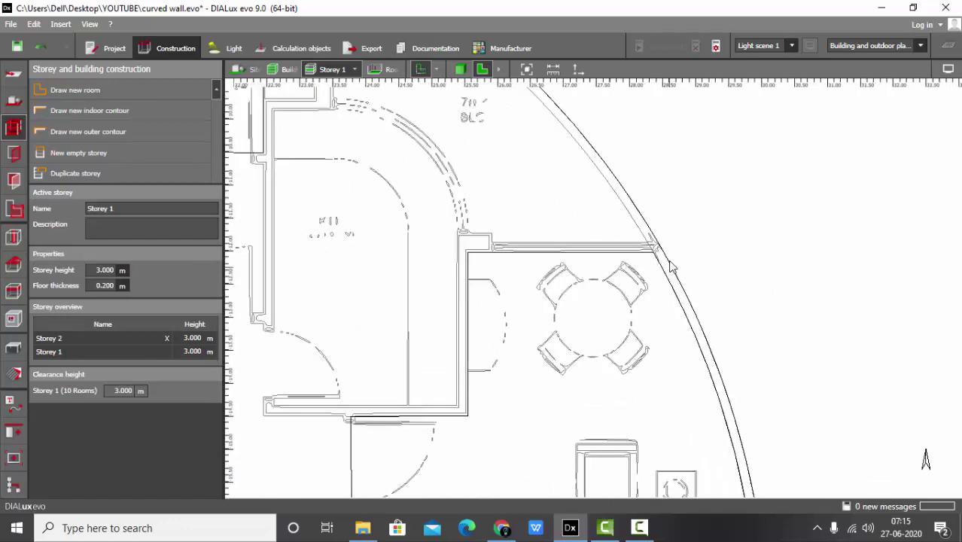
{"action": "scroll", "coordinate": [682, 315], "scroll_direction": "up", "scroll_amount": 1}
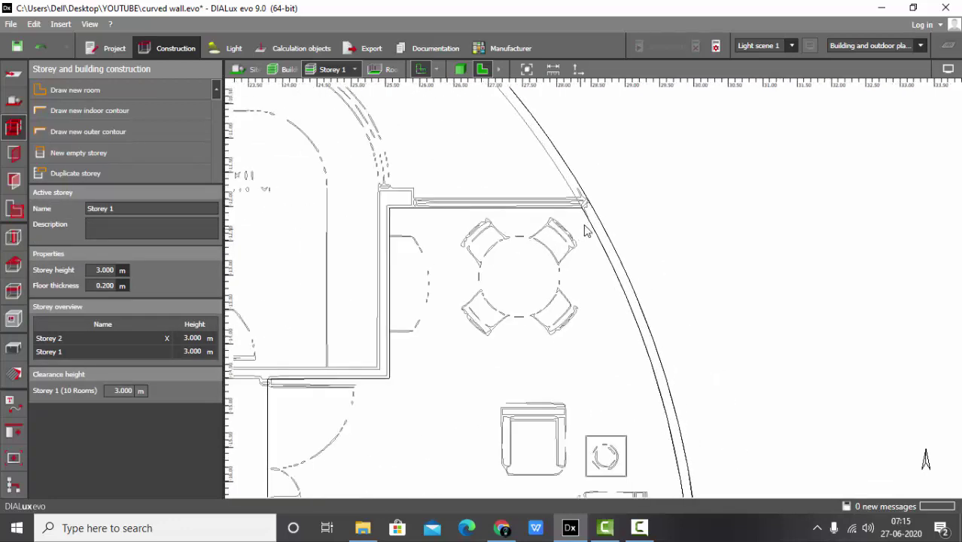
{"action": "scroll", "coordinate": [634, 350], "scroll_direction": "down", "scroll_amount": 5}
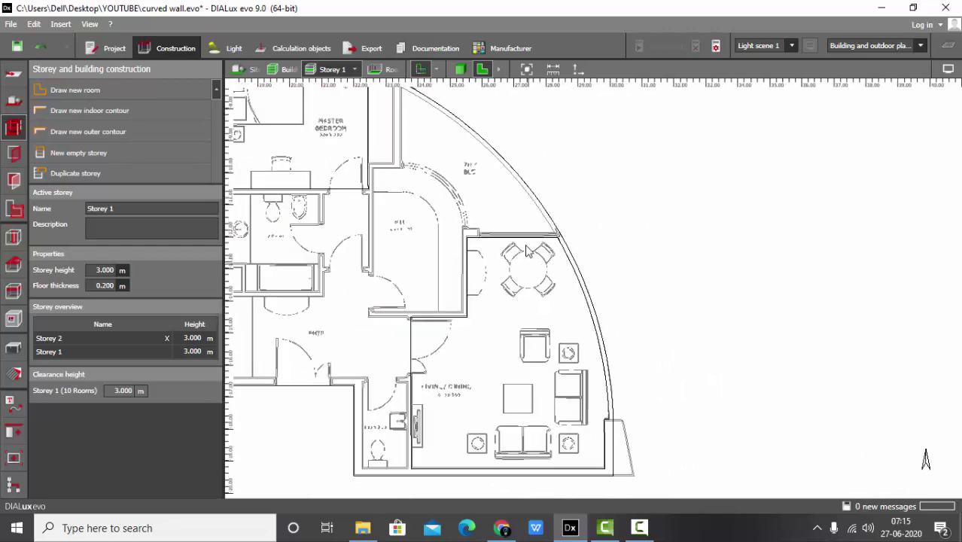
{"action": "scroll", "coordinate": [625, 451], "scroll_direction": "down", "scroll_amount": 1}
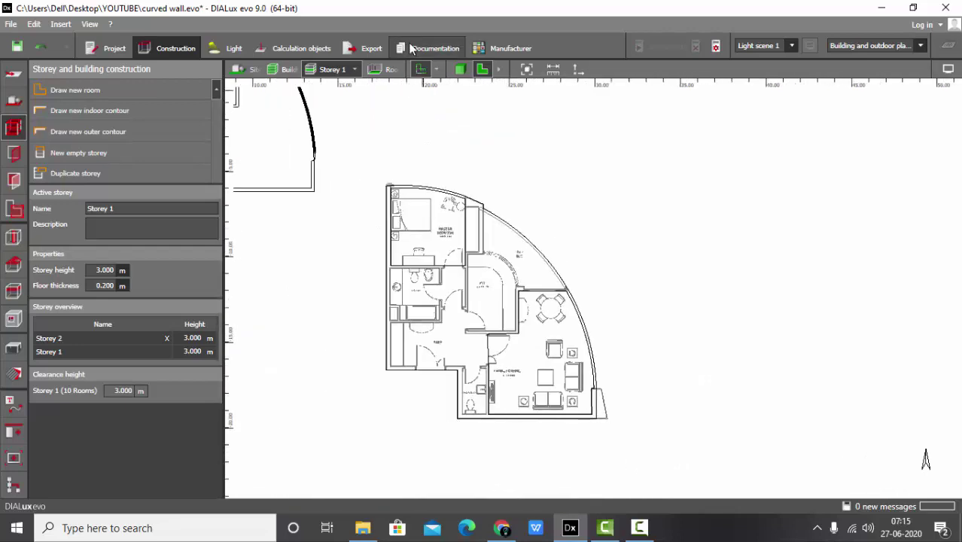
- View the storey's curved building in 3D and return to its floor plan
{"action": "left_click", "coordinate": [460, 69]}
{"action": "left_click_drag", "start_coordinate": [475, 146], "coordinate": [472, 113]}
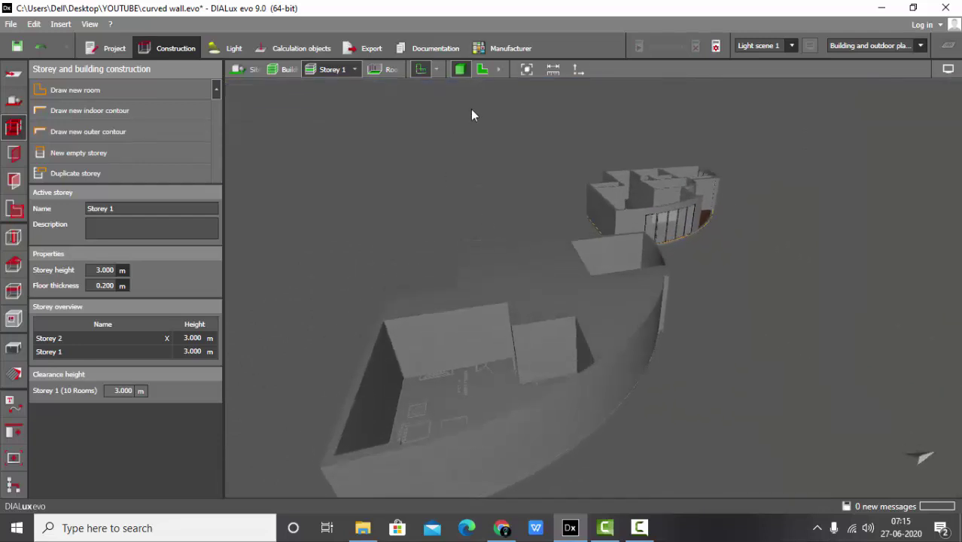
{"action": "left_click", "coordinate": [482, 70]}
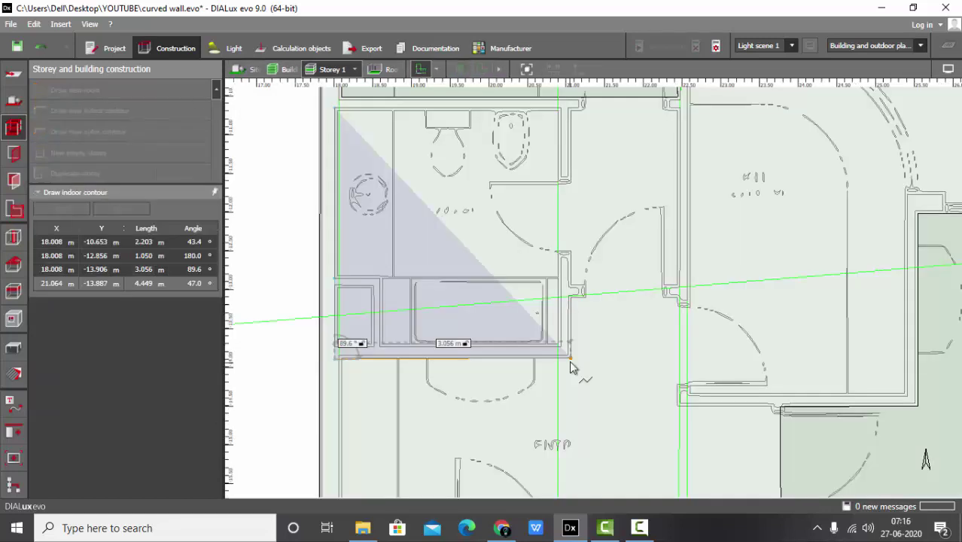
- Finish the bathroom's indoor contour along the door wall with a side about 3.198 m long, close the polygon and stop drawing
{"action": "left_click", "coordinate": [570, 367]}
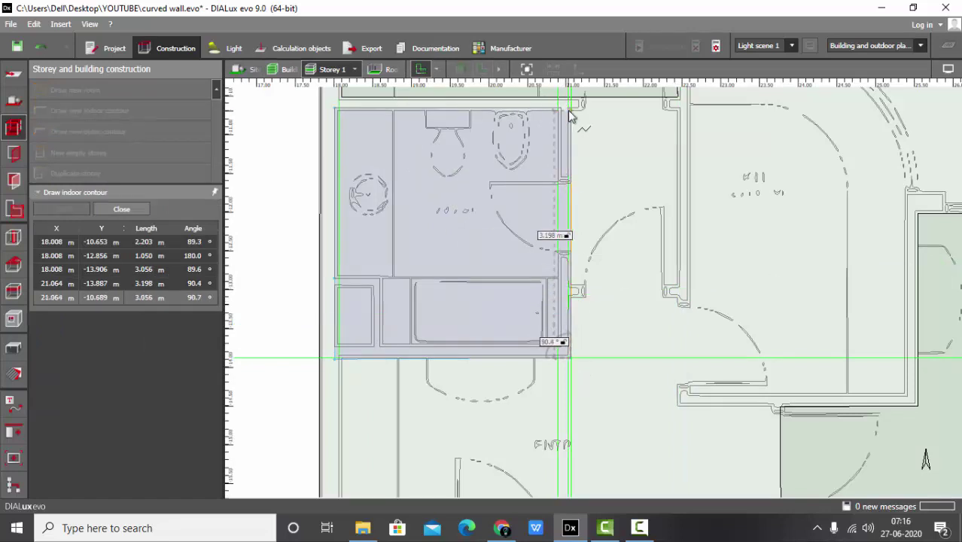
{"action": "right_click", "coordinate": [488, 180]}
{"action": "left_click", "coordinate": [496, 186]}
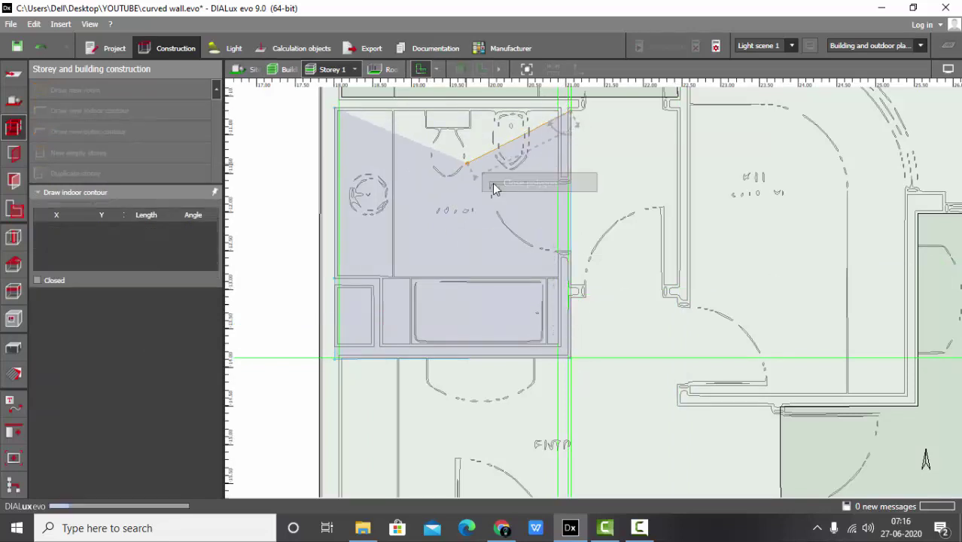
{"action": "scroll", "coordinate": [316, 149], "scroll_direction": "down", "scroll_amount": 1}
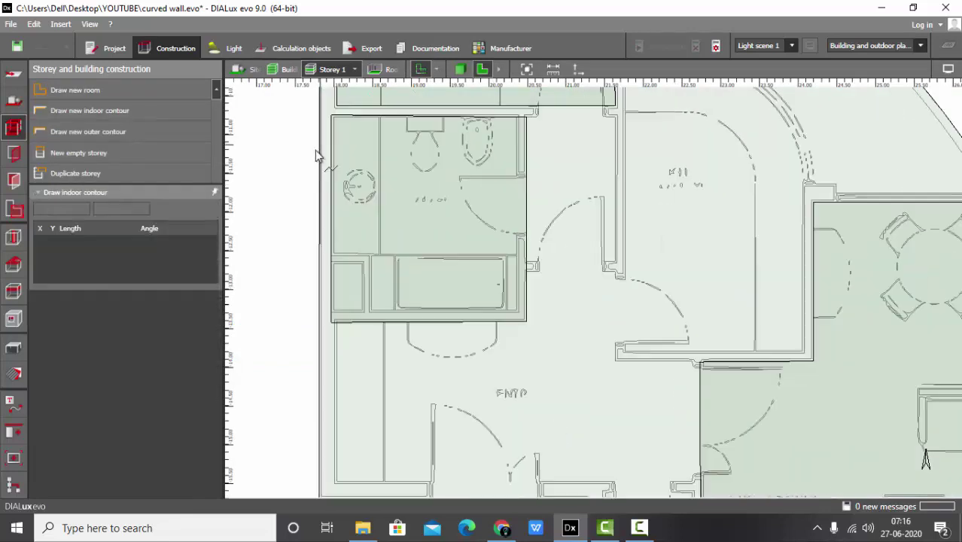
{"action": "scroll", "coordinate": [473, 285], "scroll_direction": "down", "scroll_amount": 2}
{"action": "key", "text": "Escape"}
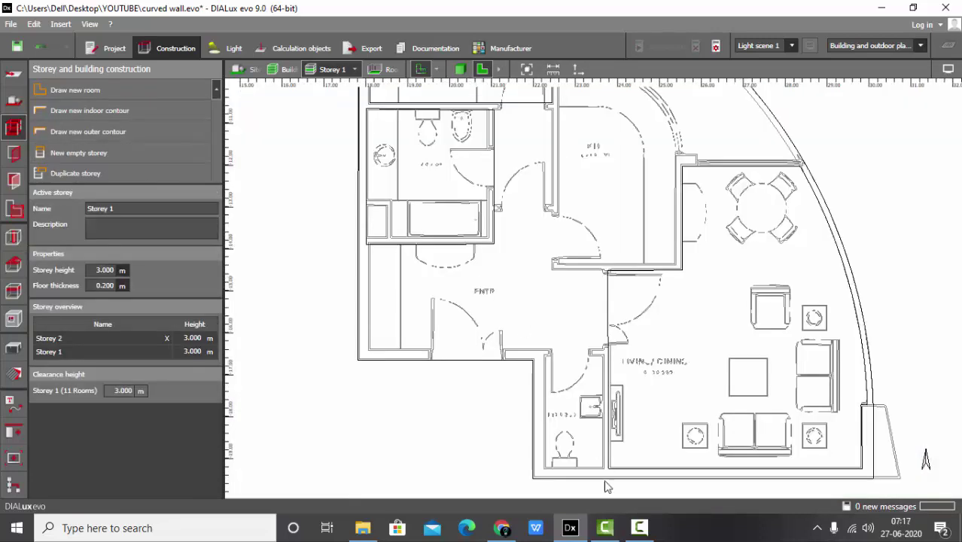
- Draw a closed rectangular indoor contour around the small toilet beside the living/dining room, about 1.439 m by 2.718 m
{"action": "scroll", "coordinate": [606, 487], "scroll_direction": "up", "scroll_amount": 1}
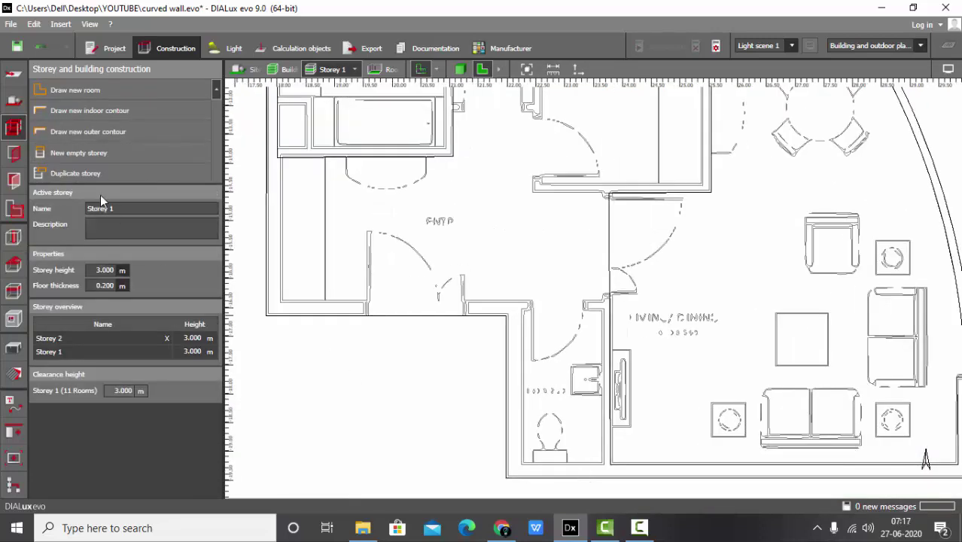
{"action": "left_click", "coordinate": [114, 112]}
{"action": "scroll", "coordinate": [520, 428], "scroll_direction": "up", "scroll_amount": 2}
{"action": "scroll", "coordinate": [466, 305], "scroll_direction": "up", "scroll_amount": 2}
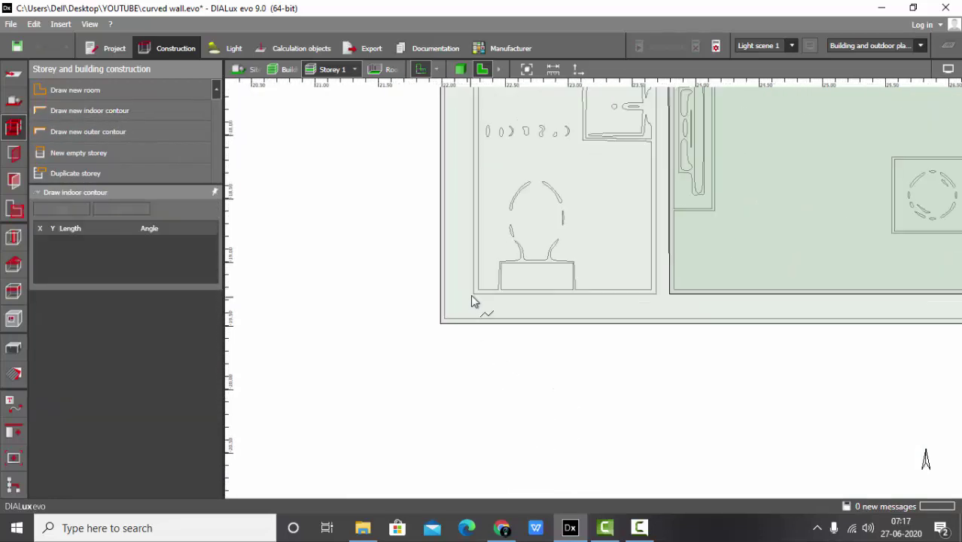
{"action": "left_click", "coordinate": [475, 296]}
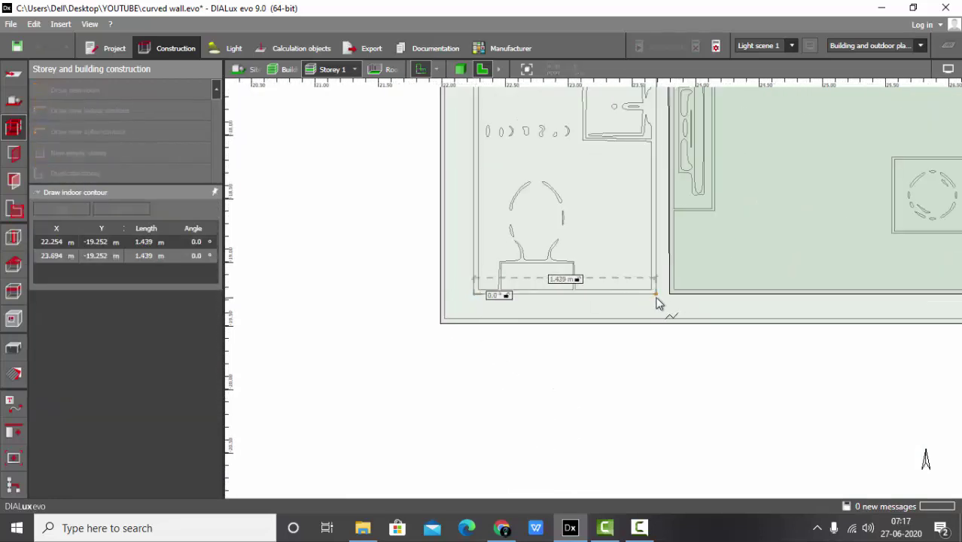
{"action": "left_click", "coordinate": [656, 297]}
{"action": "scroll", "coordinate": [656, 301], "scroll_direction": "down", "scroll_amount": 1}
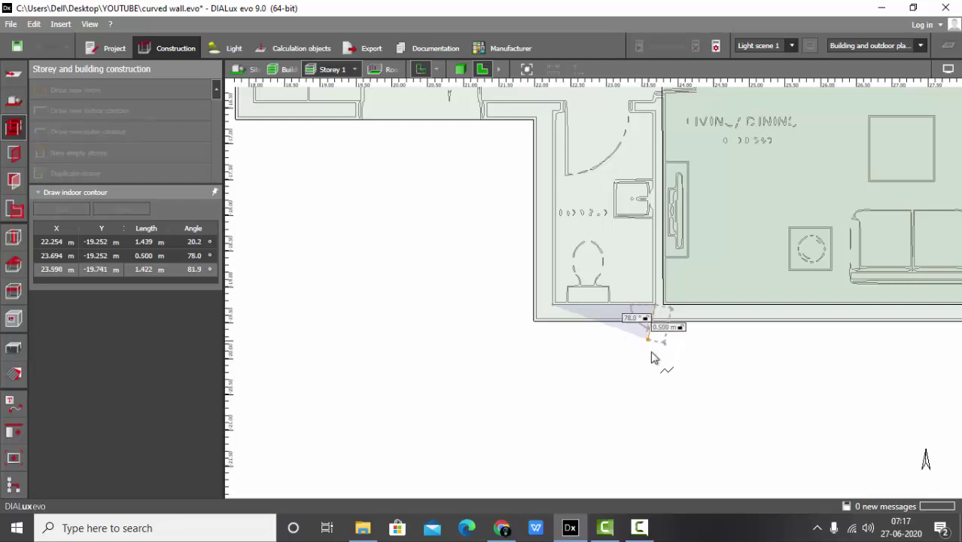
{"action": "left_click", "coordinate": [656, 113]}
{"action": "left_click", "coordinate": [553, 115]}
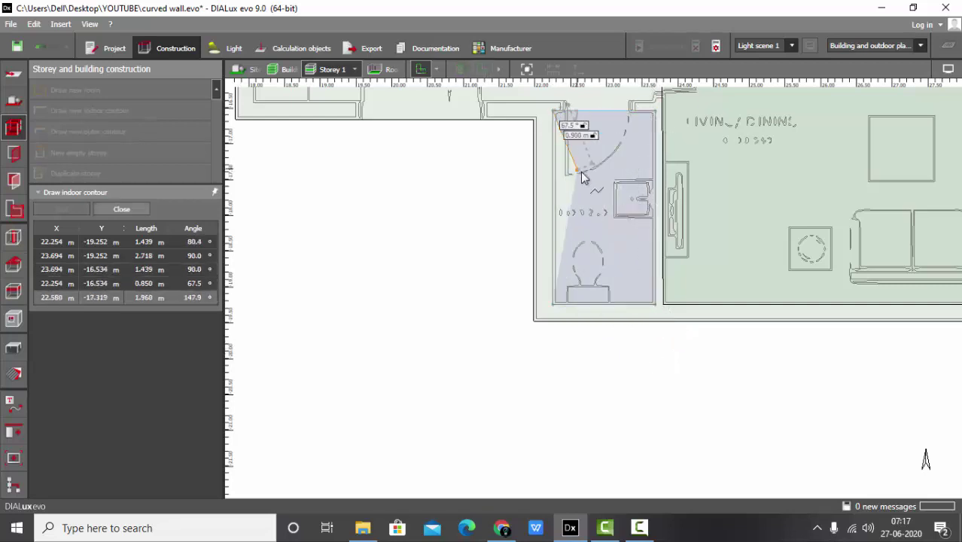
{"action": "left_click", "coordinate": [602, 184]}
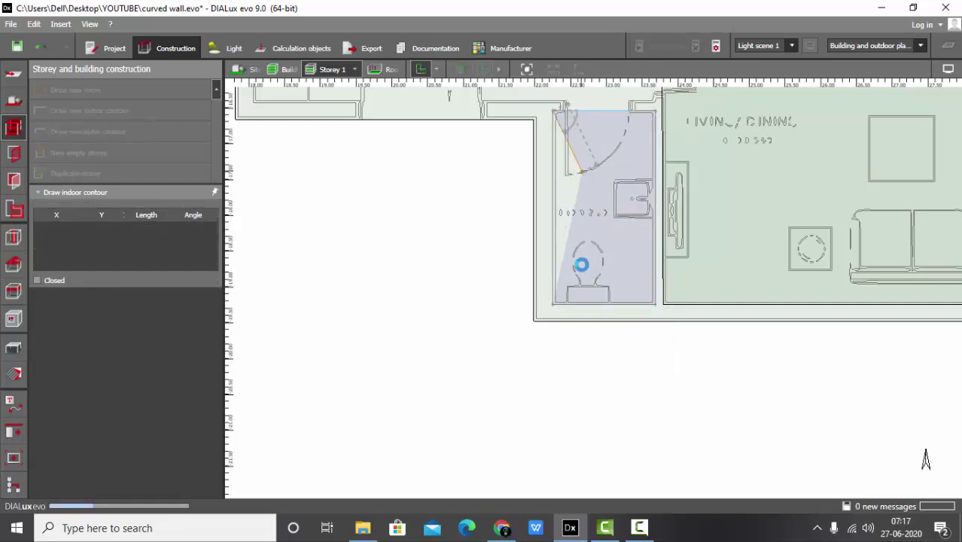
- Start the entry's indoor contour at its corner just beneath the bathroom, with a first side about 3.050 m long along the bathroom wall
{"action": "scroll", "coordinate": [486, 384], "scroll_direction": "down", "scroll_amount": 2}
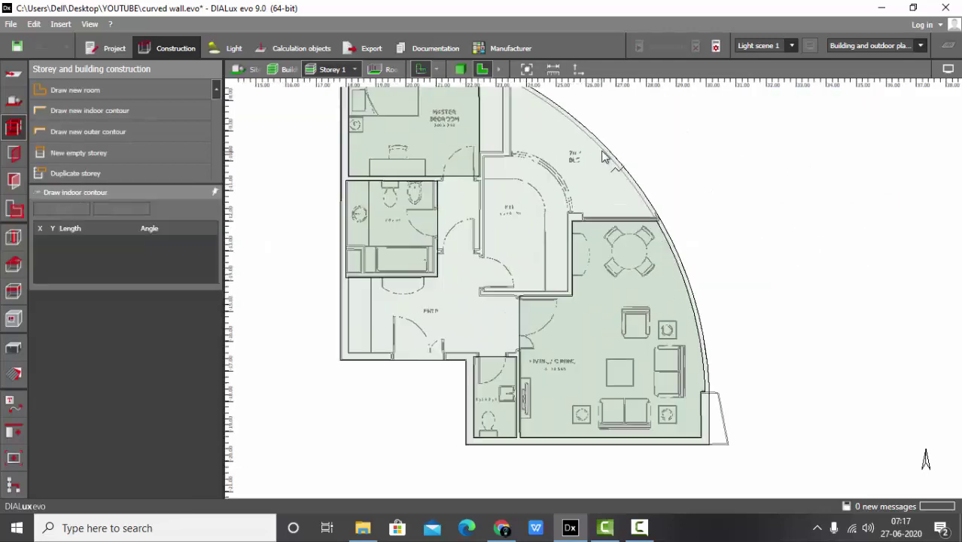
{"action": "scroll", "coordinate": [579, 171], "scroll_direction": "up", "scroll_amount": 2}
{"action": "scroll", "coordinate": [385, 401], "scroll_direction": "down", "scroll_amount": 2}
{"action": "scroll", "coordinate": [344, 263], "scroll_direction": "up", "scroll_amount": 3}
{"action": "scroll", "coordinate": [345, 265], "scroll_direction": "up", "scroll_amount": 2}
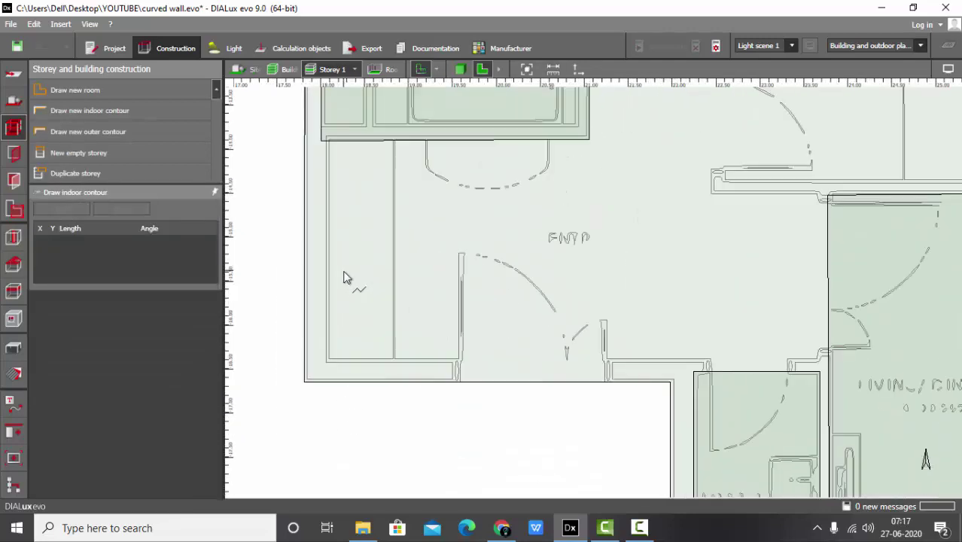
{"action": "left_click", "coordinate": [327, 150]}
{"action": "scroll", "coordinate": [344, 167], "scroll_direction": "down", "scroll_amount": 2}
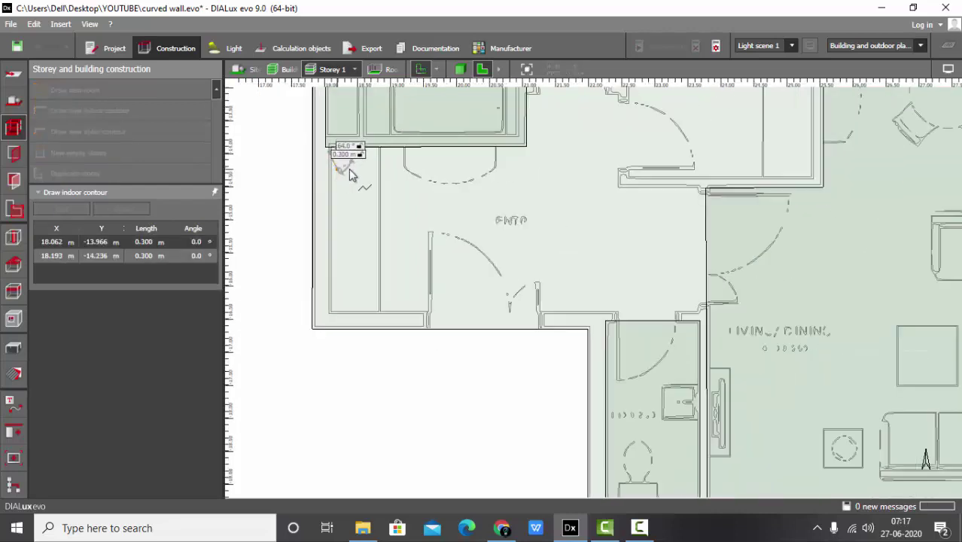
{"action": "left_click", "coordinate": [531, 155]}
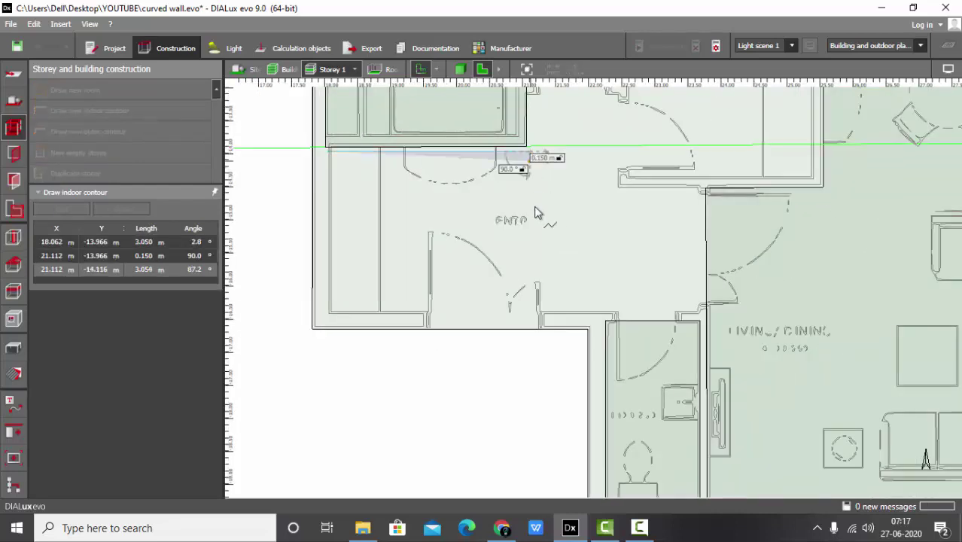
- Continue the entry's indoor contour around its passage recess and along the kitchen wall with sides about 0.861, 1.338, 1.404 and 1.205 m long
{"action": "scroll", "coordinate": [533, 249], "scroll_direction": "down", "scroll_amount": 2}
{"action": "scroll", "coordinate": [519, 241], "scroll_direction": "up", "scroll_amount": 3}
{"action": "scroll", "coordinate": [524, 239], "scroll_direction": "up", "scroll_amount": 2}
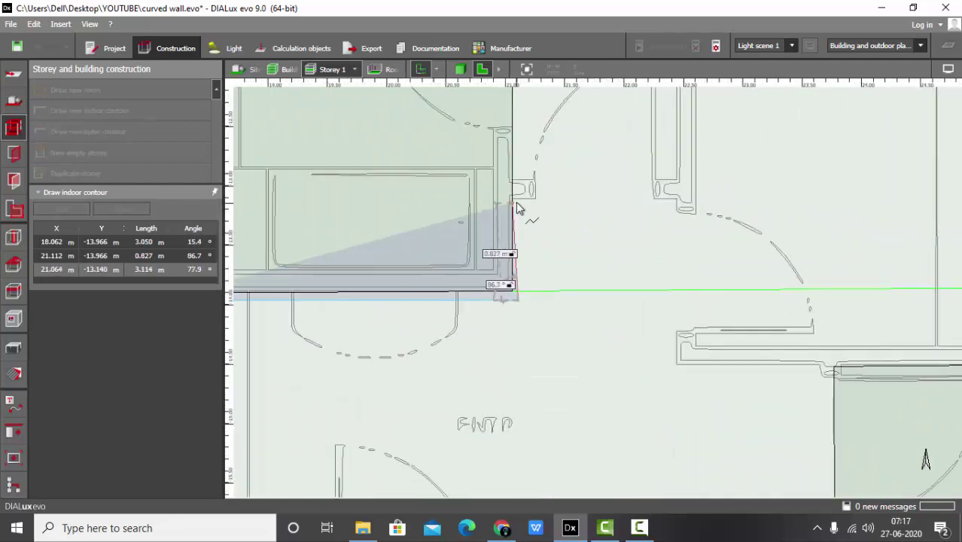
{"action": "left_click", "coordinate": [519, 201]}
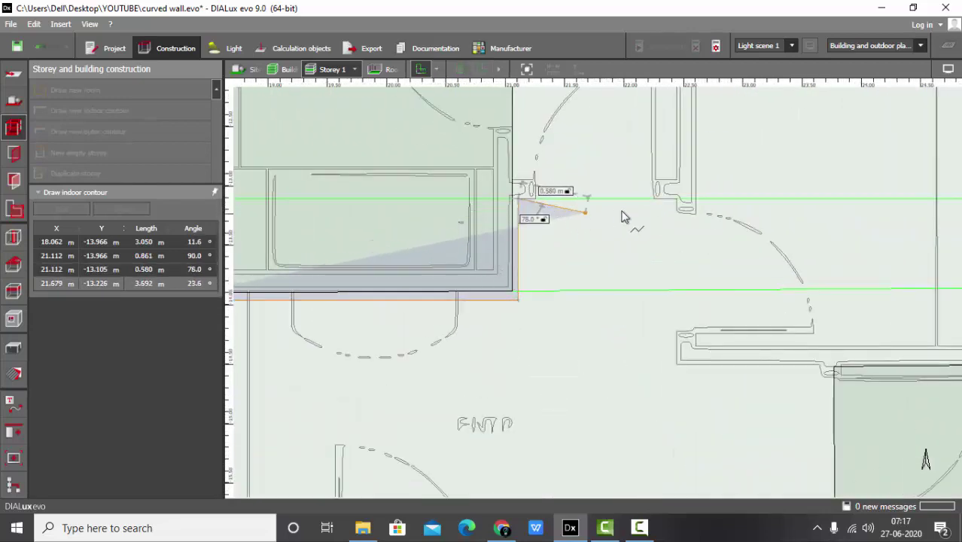
{"action": "left_click", "coordinate": [677, 203]}
{"action": "scroll", "coordinate": [677, 205], "scroll_direction": "down", "scroll_amount": 3}
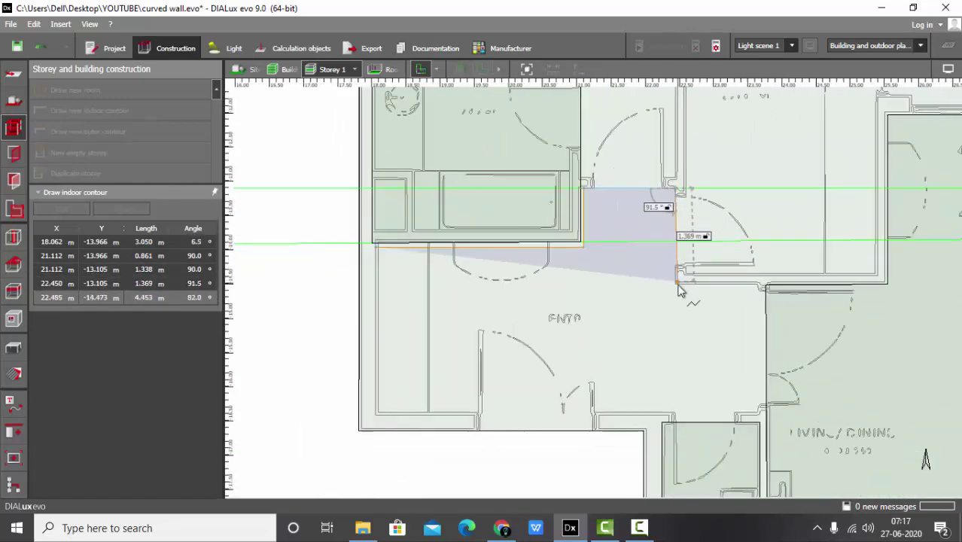
{"action": "left_click", "coordinate": [676, 290]}
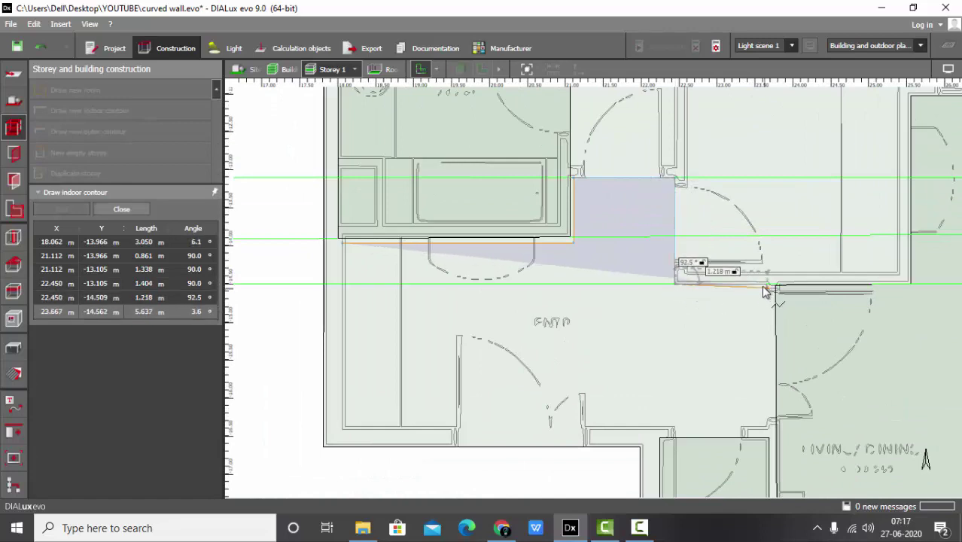
{"action": "left_click", "coordinate": [766, 290]}
- Add the entry contour's sides of about 1.877 m by the living/dining room and 5.558 m along the entrance wall, and close the polygon
{"action": "scroll", "coordinate": [764, 429], "scroll_direction": "up", "scroll_amount": 2}
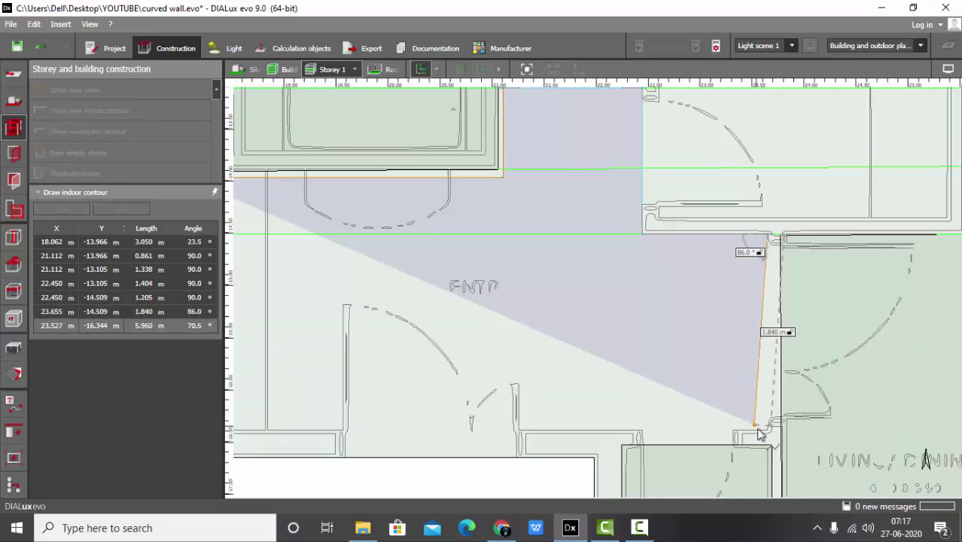
{"action": "left_click", "coordinate": [768, 433]}
{"action": "scroll", "coordinate": [767, 432], "scroll_direction": "down", "scroll_amount": 2}
{"action": "scroll", "coordinate": [768, 433], "scroll_direction": "down", "scroll_amount": 2}
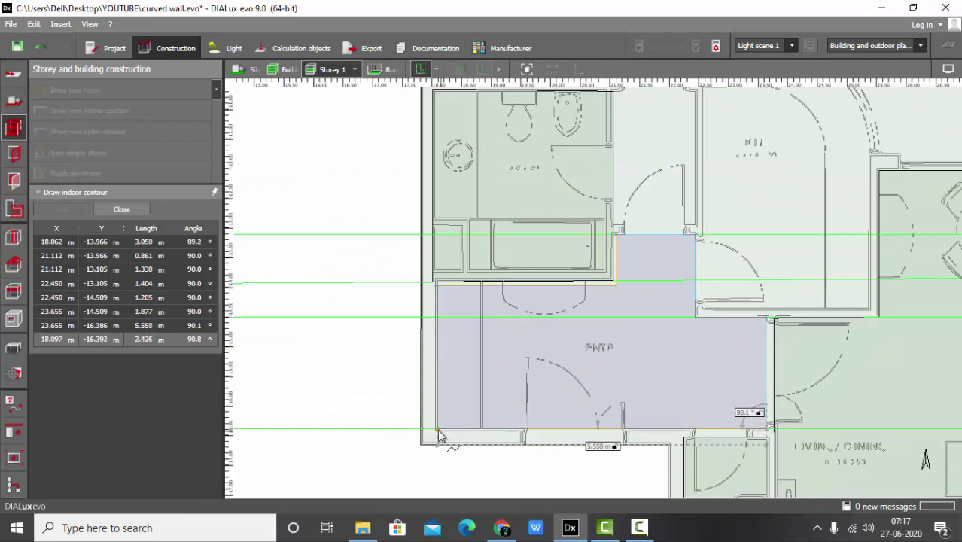
{"action": "left_click", "coordinate": [442, 427]}
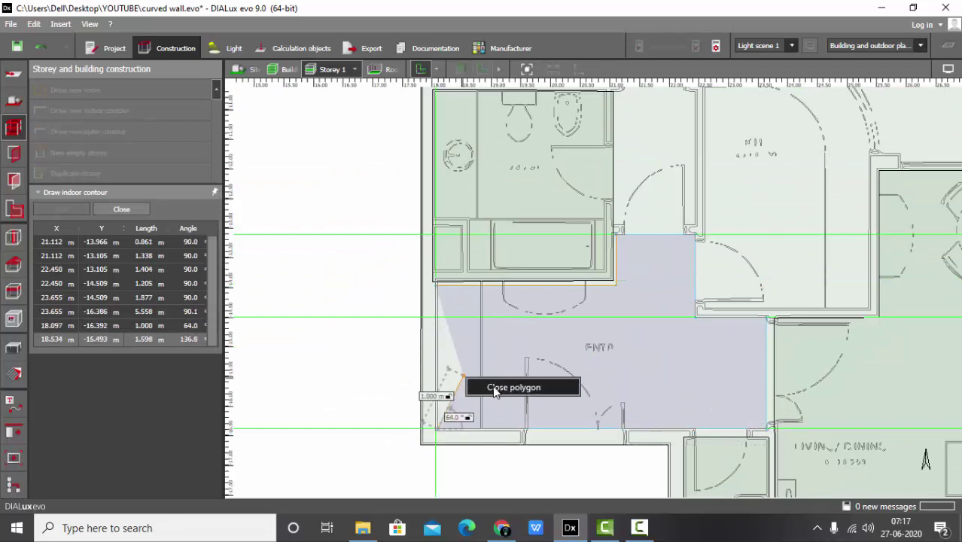
{"action": "left_click", "coordinate": [495, 390]}
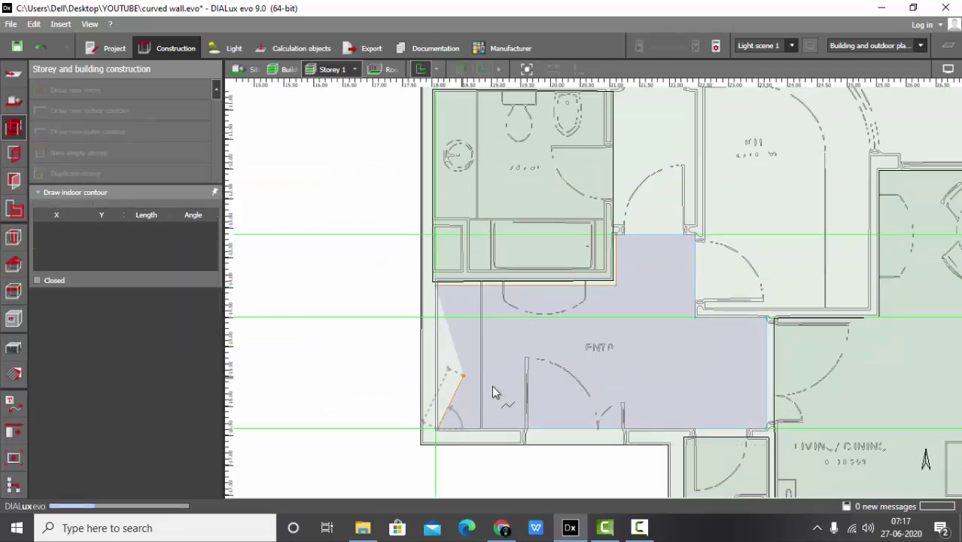
- Draw a closed four-sided indoor contour about 1.3 m by 2.257 m around the small lobby between the bathroom and the kitchen
{"action": "scroll", "coordinate": [333, 369], "scroll_direction": "down", "scroll_amount": 2}
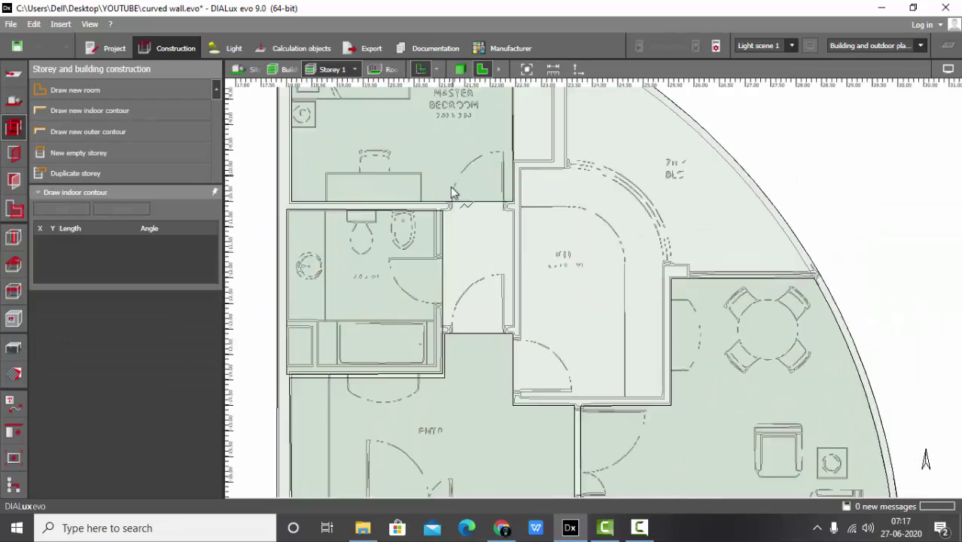
{"action": "scroll", "coordinate": [444, 233], "scroll_direction": "up", "scroll_amount": 3}
{"action": "left_click", "coordinate": [441, 233]}
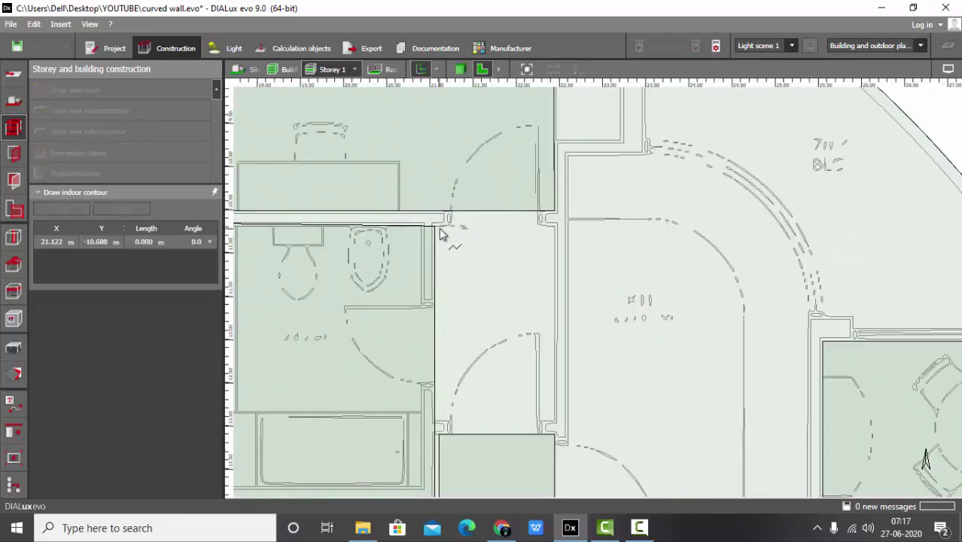
{"action": "left_click", "coordinate": [443, 423]}
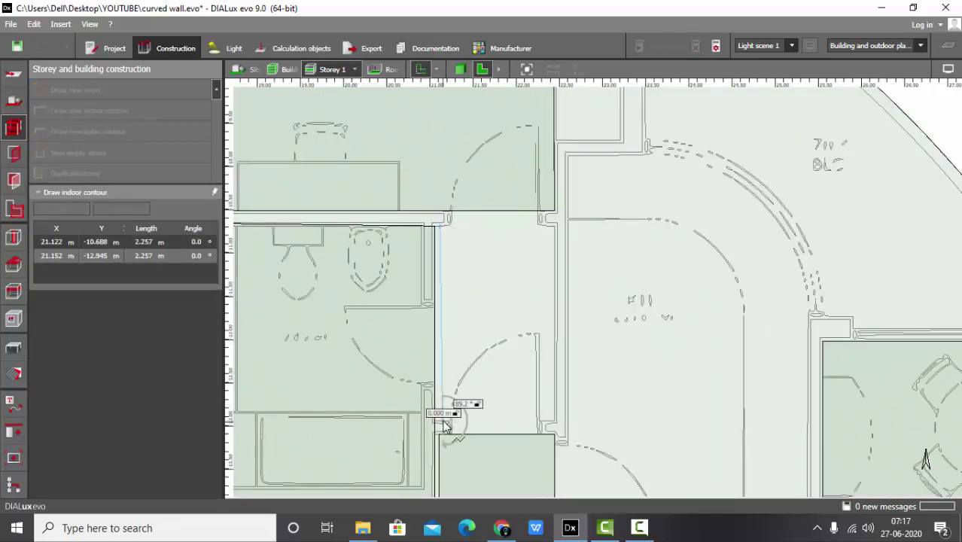
{"action": "left_click", "coordinate": [554, 413]}
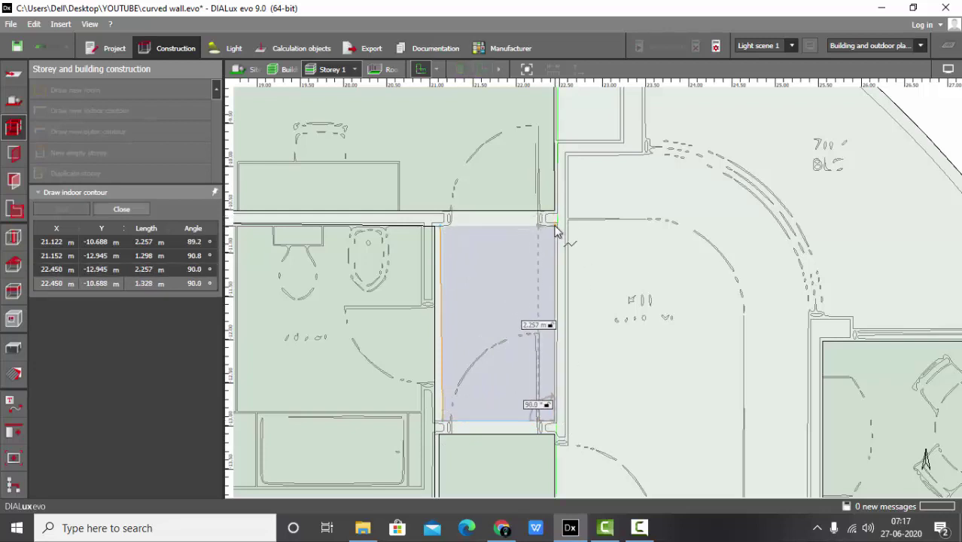
{"action": "left_click", "coordinate": [555, 229]}
{"action": "double_click", "coordinate": [499, 280]}
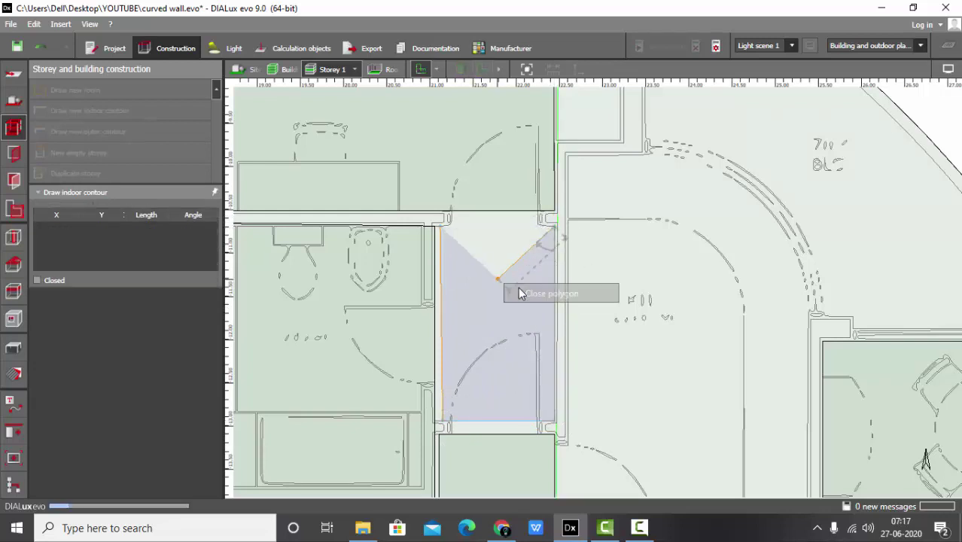
- Stop drawing and shift the lobby contour's slanted corner on the bathroom side to X 21.122 m, squaring the room at 1.328 m by 2.257 m
{"action": "scroll", "coordinate": [443, 339], "scroll_direction": "up", "scroll_amount": 2}
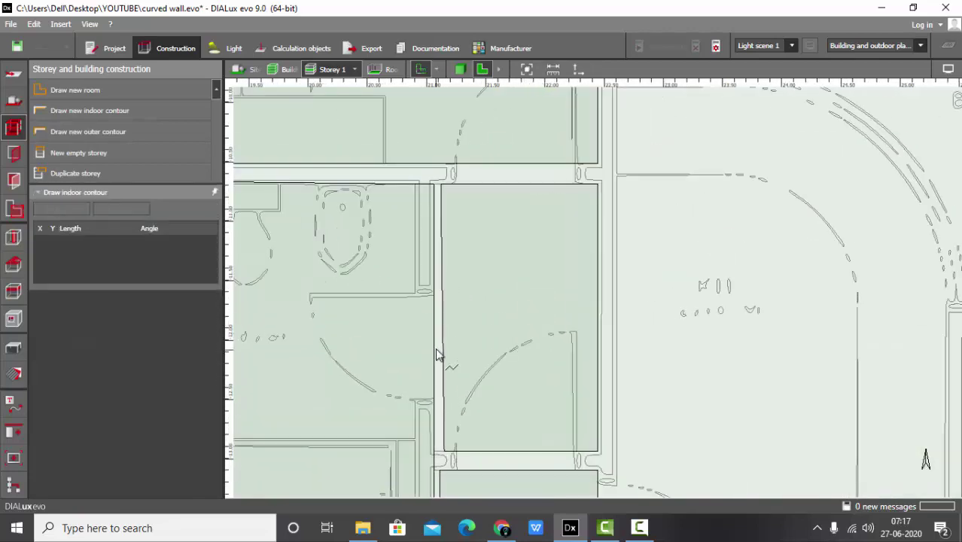
{"action": "key", "text": "Escape"}
{"action": "scroll", "coordinate": [447, 395], "scroll_direction": "up", "scroll_amount": 1}
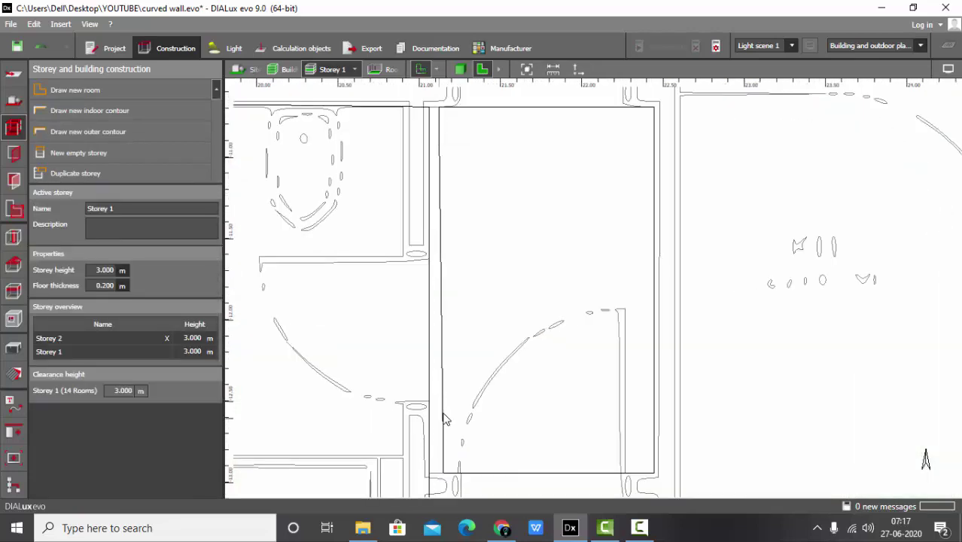
{"action": "scroll", "coordinate": [445, 431], "scroll_direction": "up", "scroll_amount": 1}
{"action": "left_click", "coordinate": [441, 486]}
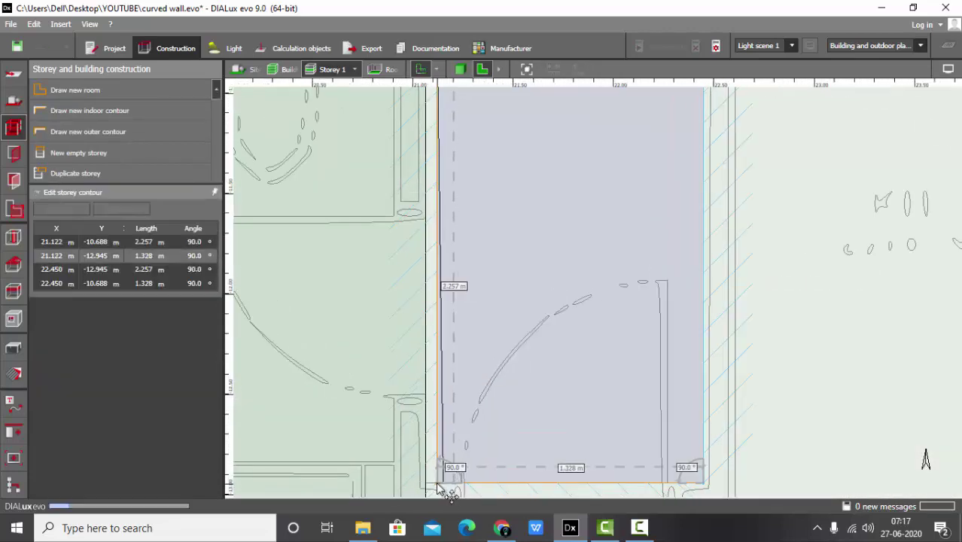
{"action": "key", "text": "Escape"}
- Draw a closed indoor contour around the narrow closet beside the master bedroom, with sides about 3.214, 0.764, 2.875 and 0.836 m
{"action": "scroll", "coordinate": [355, 266], "scroll_direction": "down", "scroll_amount": 4}
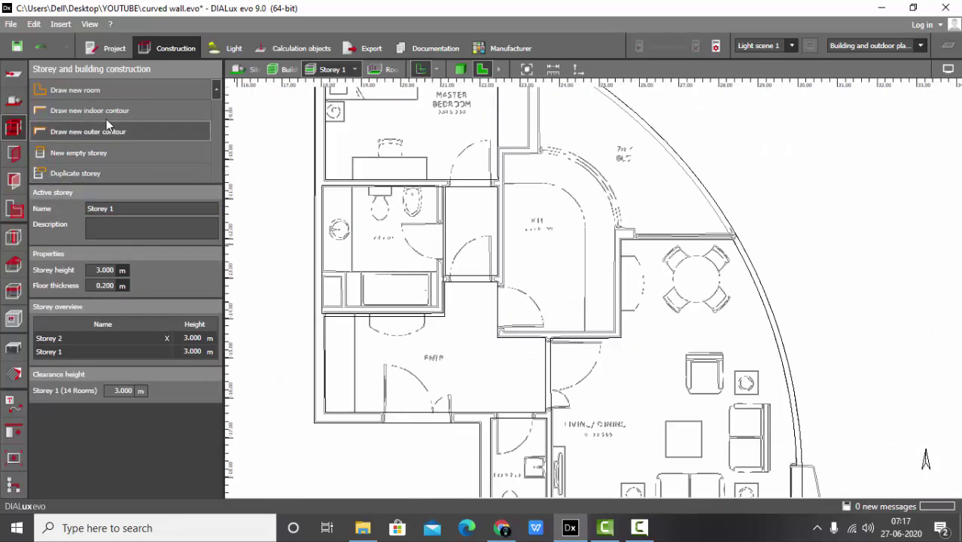
{"action": "left_click", "coordinate": [106, 110]}
{"action": "scroll", "coordinate": [544, 172], "scroll_direction": "up", "scroll_amount": 4}
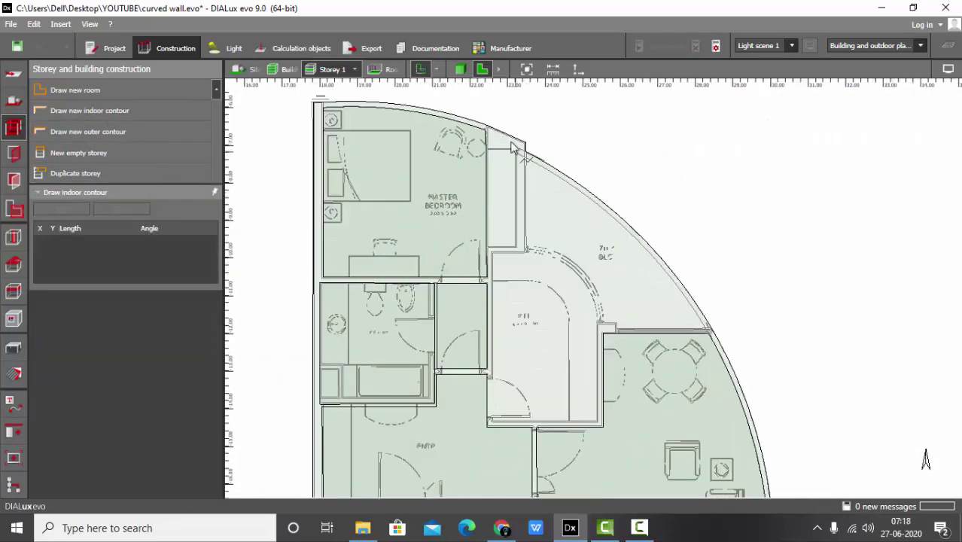
{"action": "scroll", "coordinate": [543, 172], "scroll_direction": "up", "scroll_amount": 3}
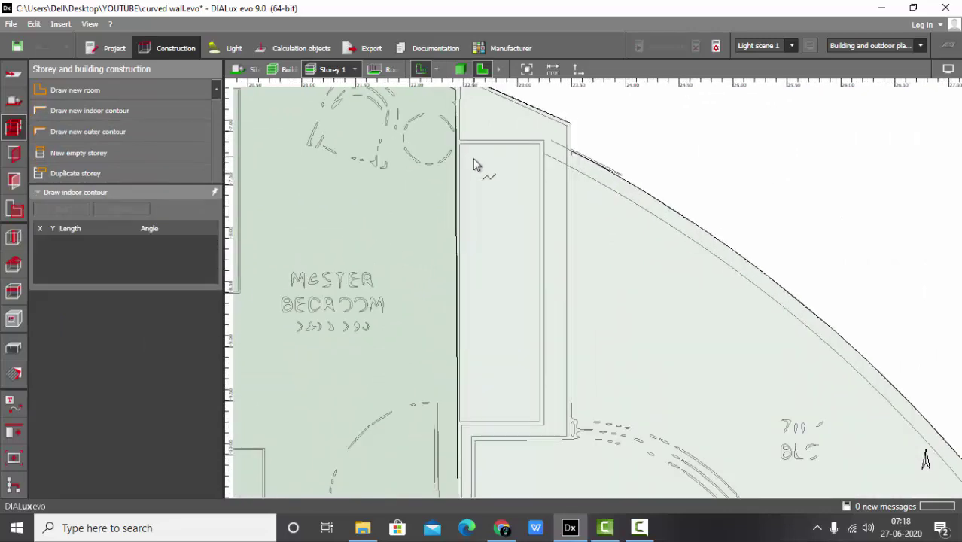
{"action": "scroll", "coordinate": [519, 176], "scroll_direction": "down", "scroll_amount": 1}
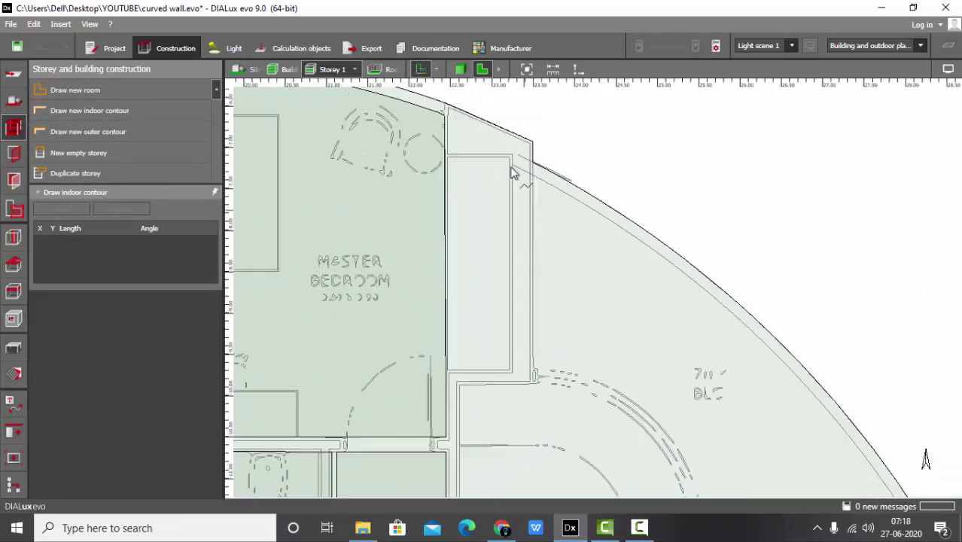
{"action": "left_click", "coordinate": [449, 111]}
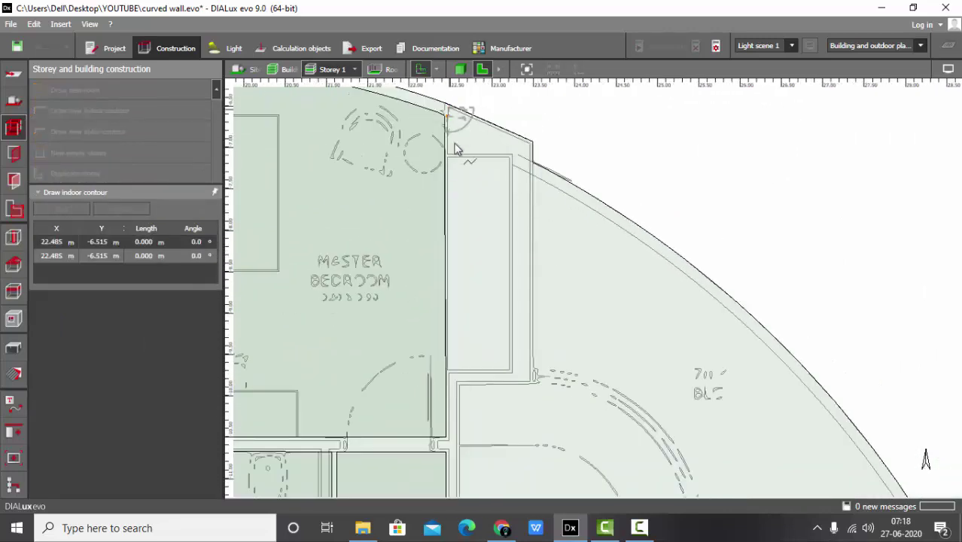
{"action": "left_click", "coordinate": [450, 371]}
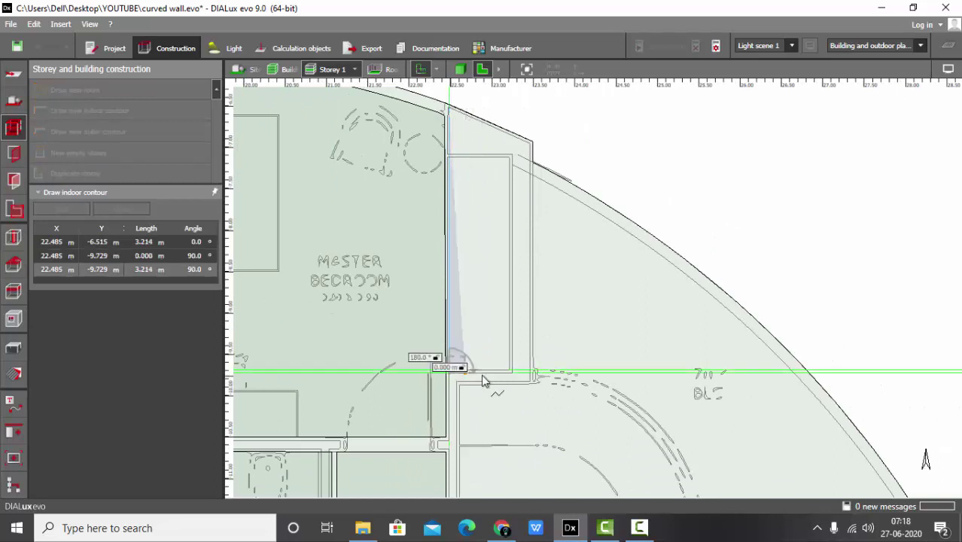
{"action": "left_click", "coordinate": [514, 338]}
{"action": "left_click", "coordinate": [505, 150]}
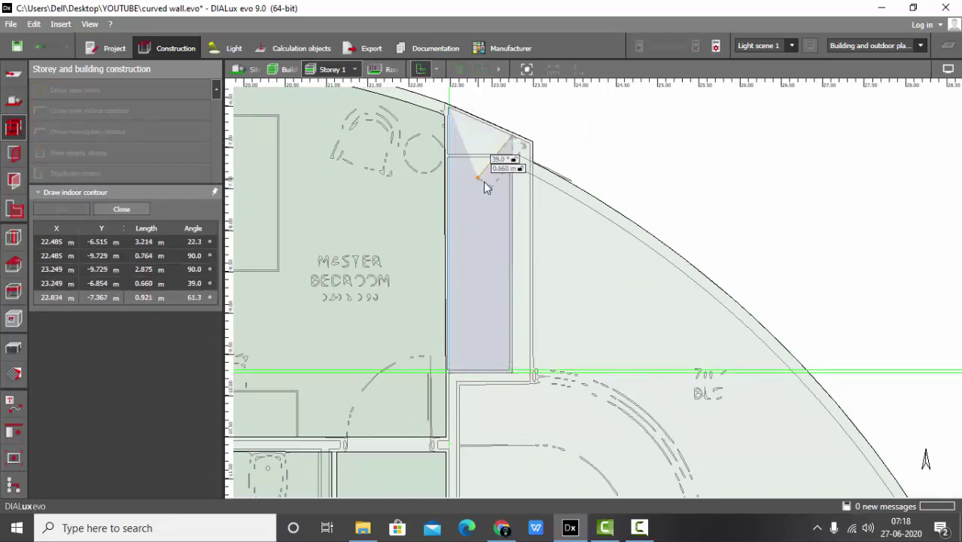
{"action": "double_click", "coordinate": [489, 190]}
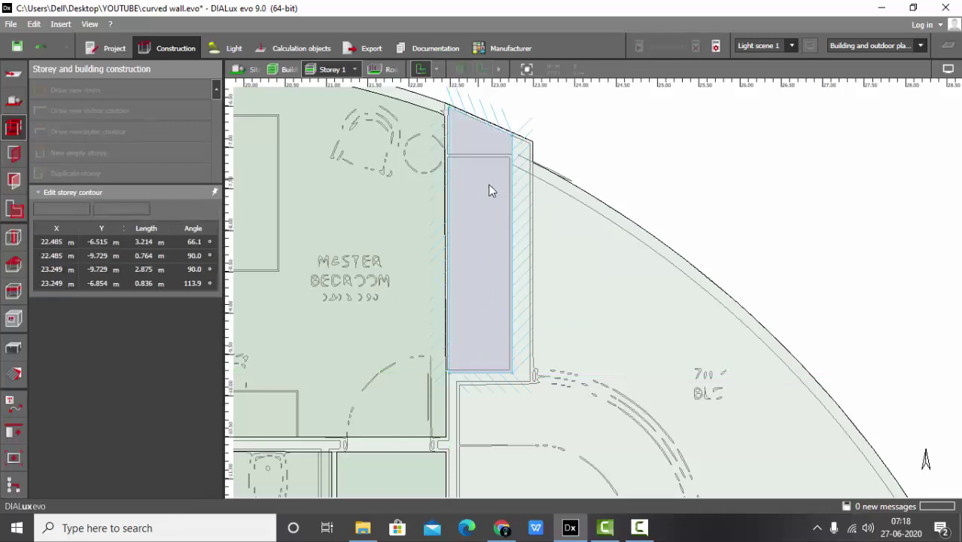
- Start the kitchen's indoor contour at its corner beneath the closet, with straight sides about 4.502, 2.807 and 2.612 m long
{"action": "scroll", "coordinate": [489, 189], "scroll_direction": "down", "scroll_amount": 3}
{"action": "scroll", "coordinate": [531, 286], "scroll_direction": "down", "scroll_amount": 3}
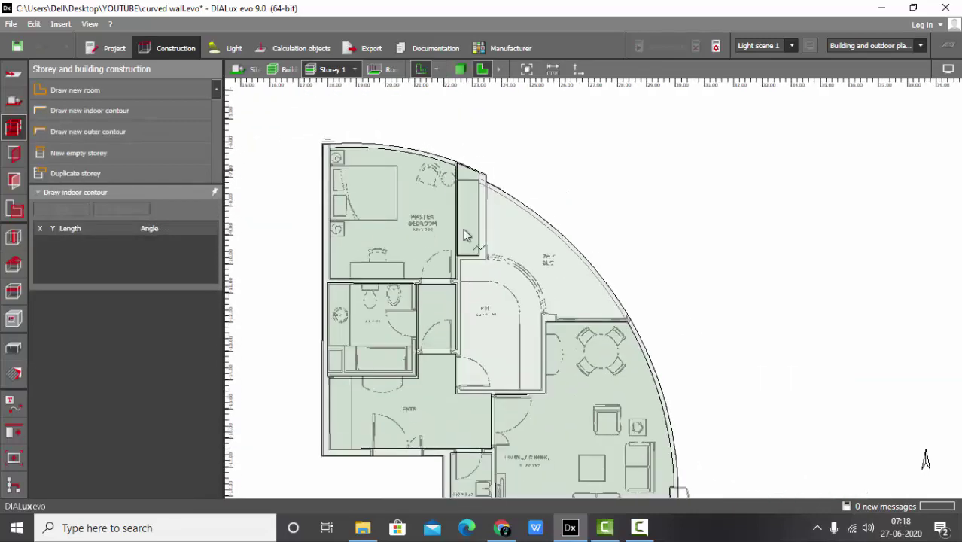
{"action": "scroll", "coordinate": [463, 229], "scroll_direction": "up", "scroll_amount": 5}
{"action": "left_click", "coordinate": [463, 149]}
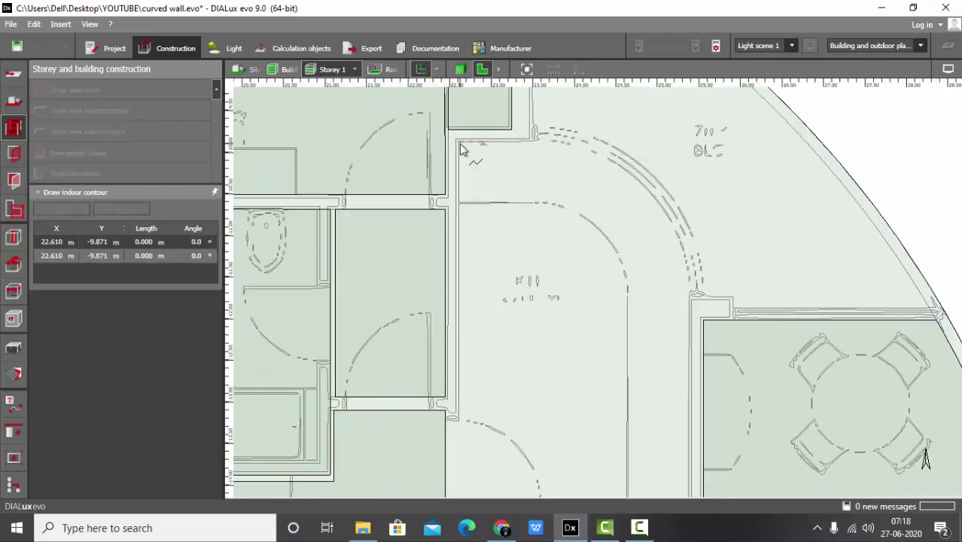
{"action": "scroll", "coordinate": [486, 154], "scroll_direction": "down", "scroll_amount": 3}
{"action": "scroll", "coordinate": [468, 444], "scroll_direction": "up", "scroll_amount": 4}
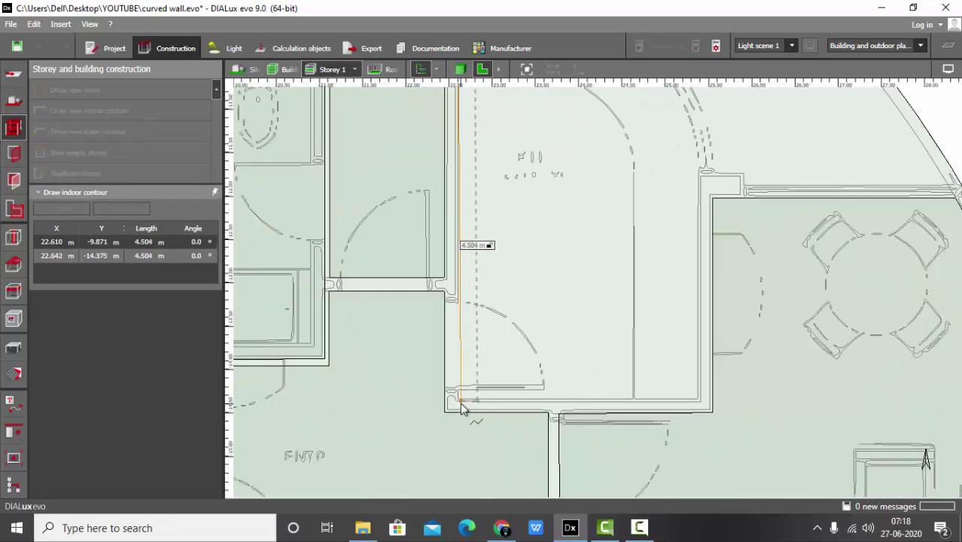
{"action": "left_click", "coordinate": [466, 406]}
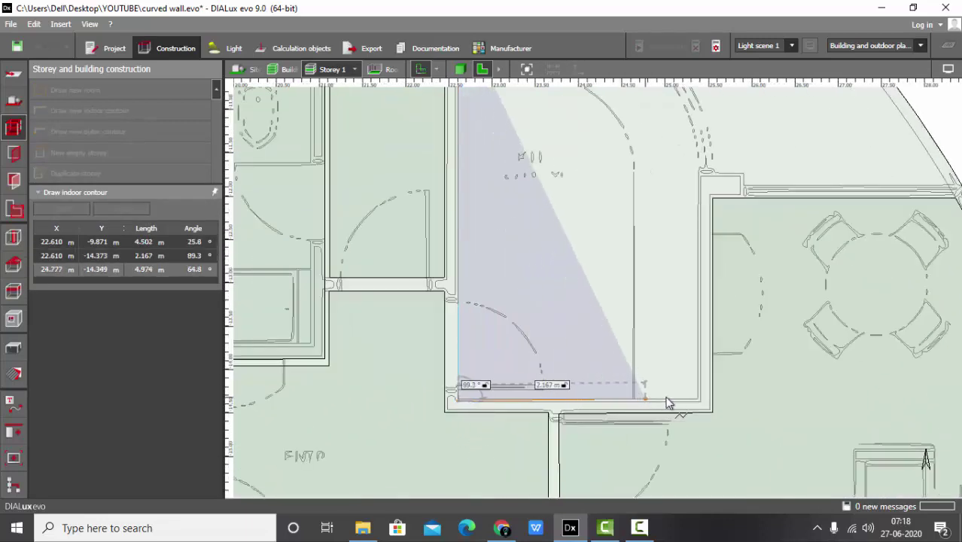
{"action": "left_click", "coordinate": [701, 401]}
{"action": "scroll", "coordinate": [680, 439], "scroll_direction": "down", "scroll_amount": 2}
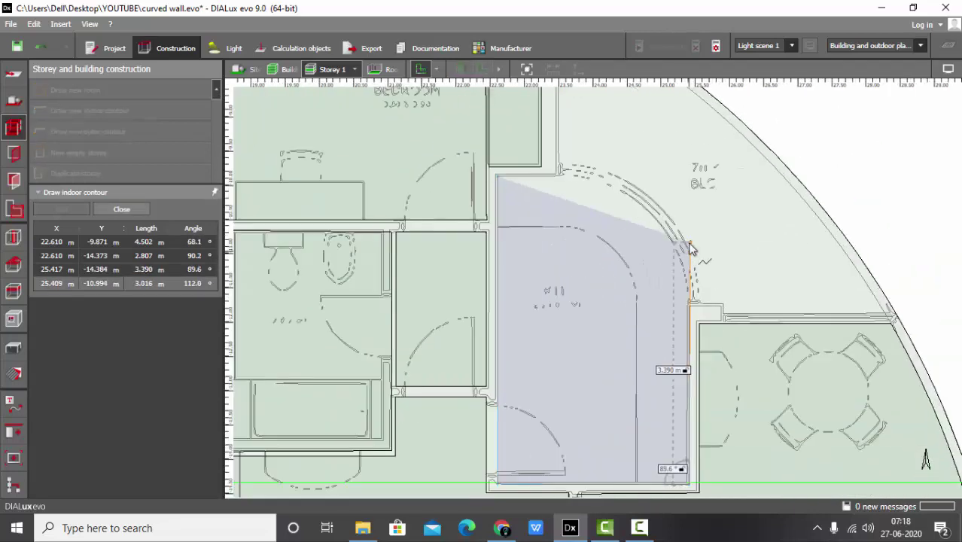
{"action": "scroll", "coordinate": [678, 322], "scroll_direction": "up", "scroll_amount": 4}
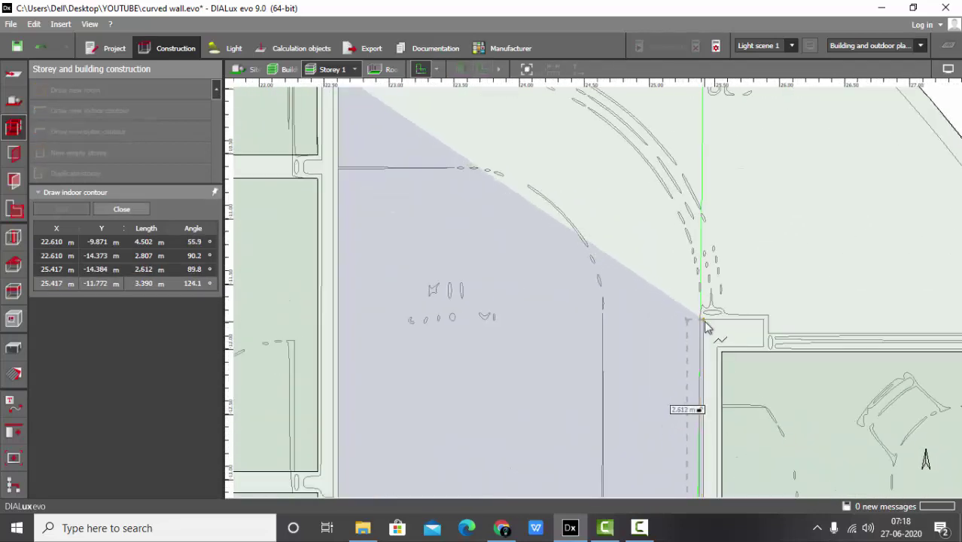
{"action": "left_click", "coordinate": [705, 326]}
- Continue the kitchen's indoor contour along the lower part of its curved wall with short segments of about 0.14 to 0.24 m
{"action": "scroll", "coordinate": [691, 316], "scroll_direction": "up", "scroll_amount": 3}
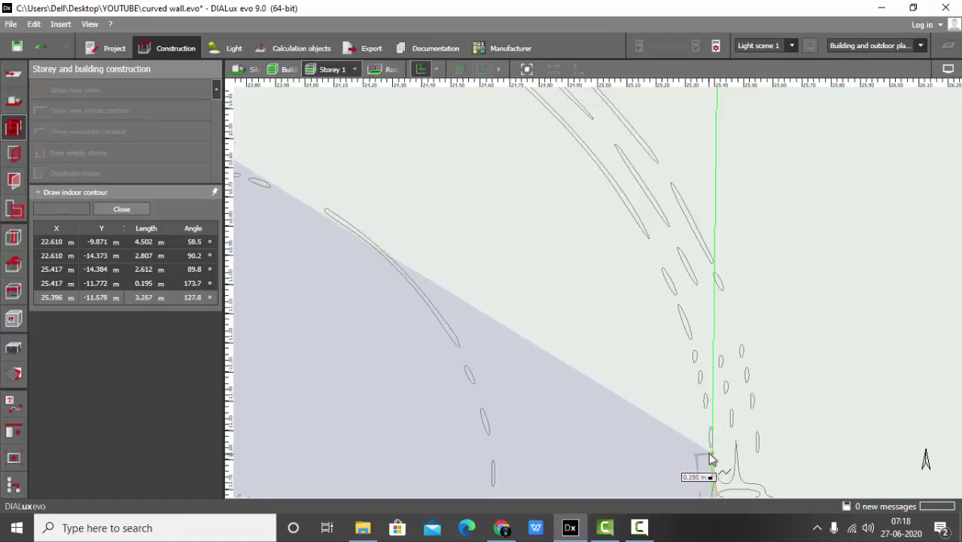
{"action": "left_click", "coordinate": [711, 459]}
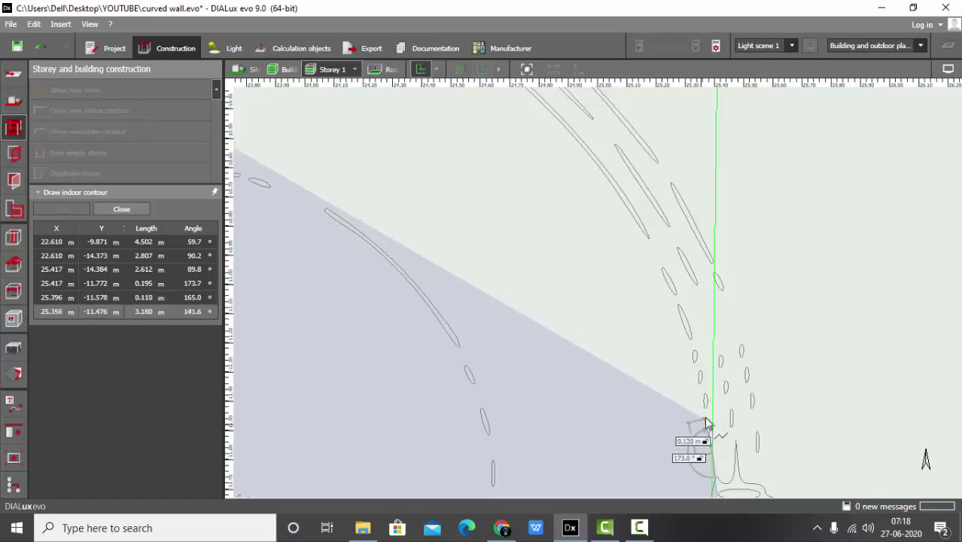
{"action": "left_click", "coordinate": [689, 363]}
{"action": "left_click", "coordinate": [672, 312]}
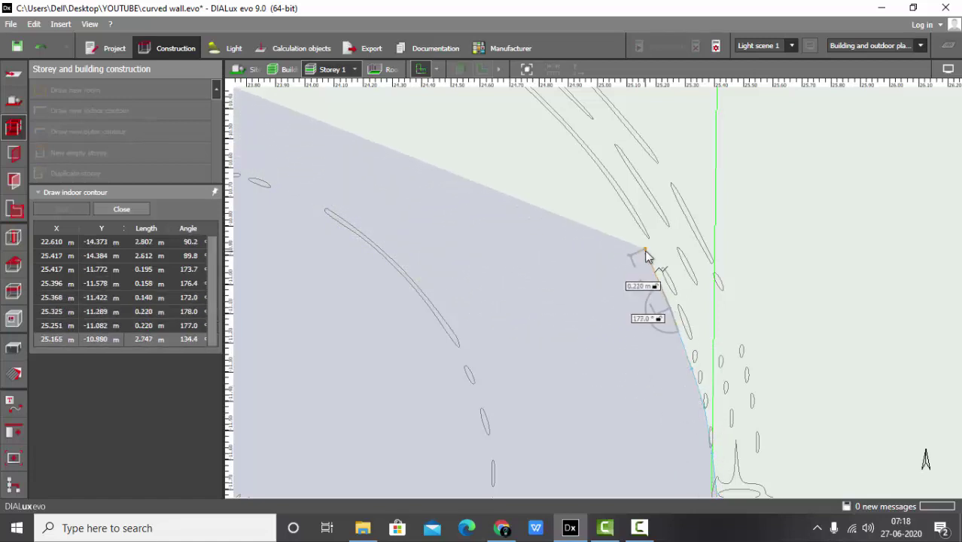
{"action": "left_click", "coordinate": [648, 253]}
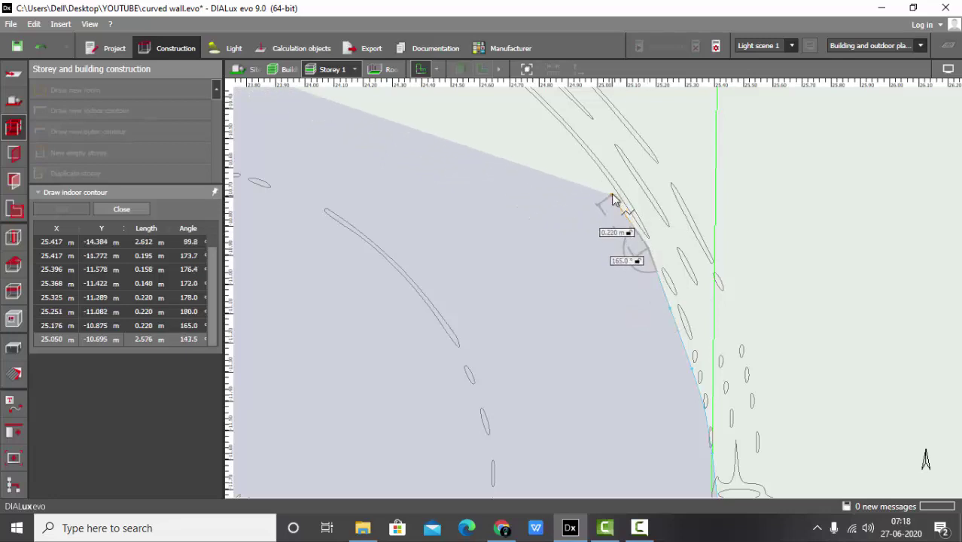
{"action": "left_click", "coordinate": [614, 196]}
- Trace the middle of the kitchen's curved wall with four contour segments of about 0.24 to 0.28 m
{"action": "scroll", "coordinate": [616, 204], "scroll_direction": "down", "scroll_amount": 2}
{"action": "middle_click_drag", "start_coordinate": [586, 164], "coordinate": [594, 240]}
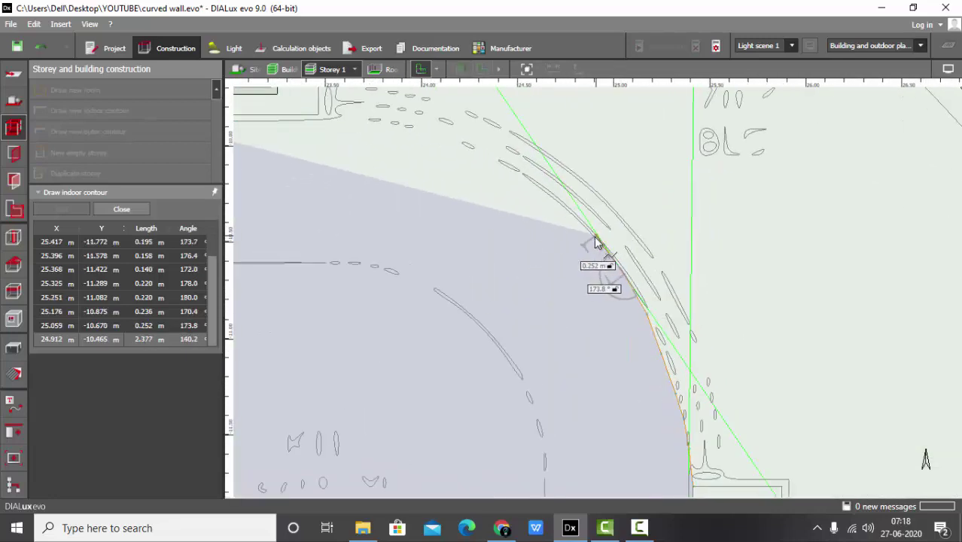
{"action": "left_click", "coordinate": [595, 240]}
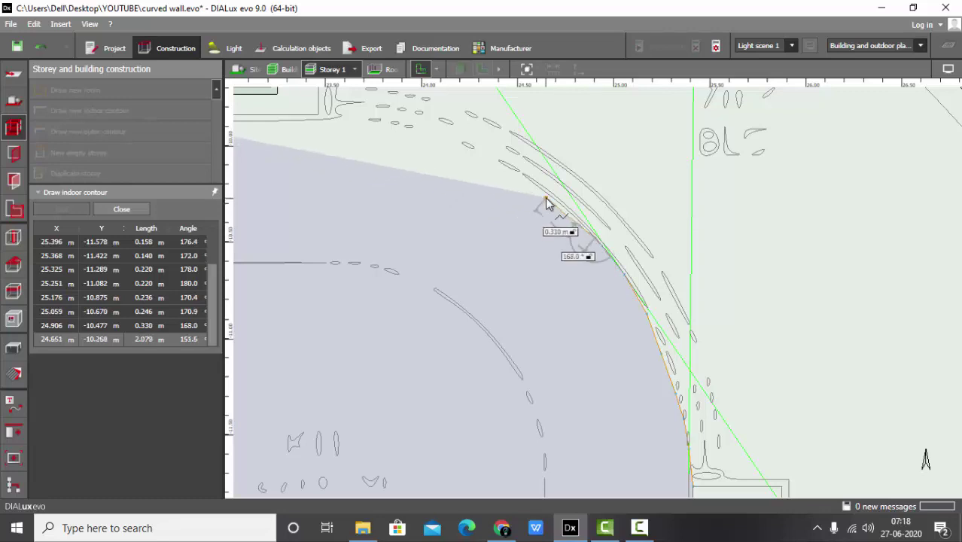
{"action": "left_click", "coordinate": [554, 205]}
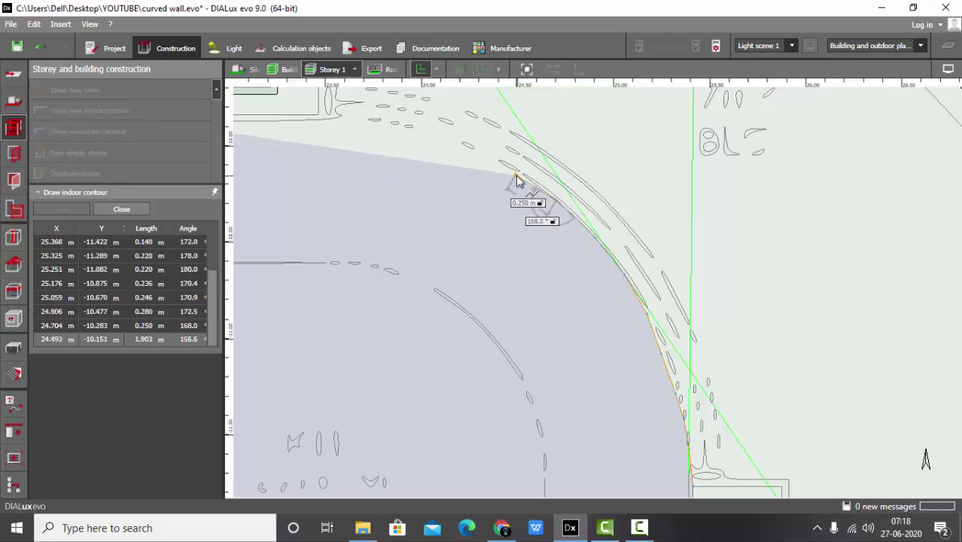
{"action": "left_click", "coordinate": [515, 180]}
{"action": "left_click", "coordinate": [465, 154]}
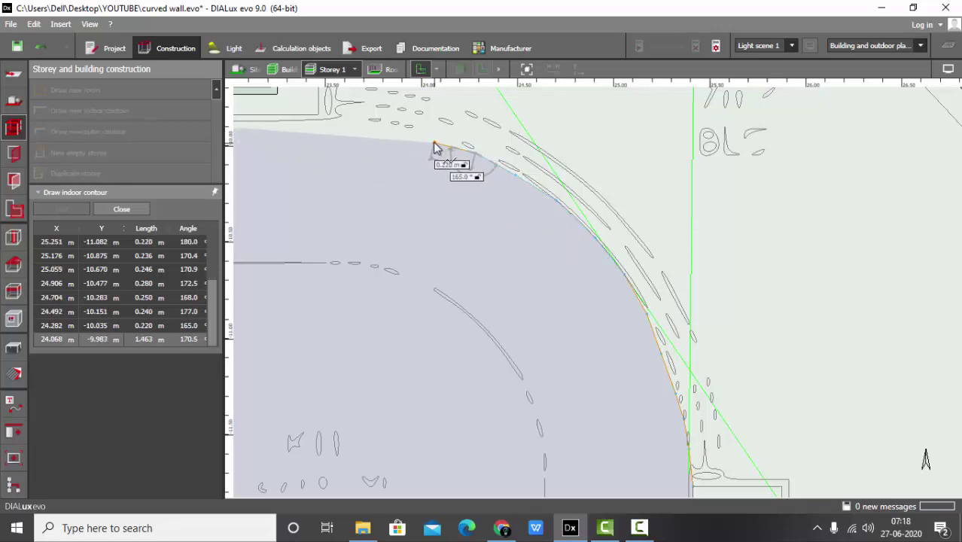
- Trace the curve's upper end beneath the closet with segments of about 0.15, 0.18, 0.15 and 0.32 m and close the kitchen contour
{"action": "left_click", "coordinate": [440, 145]}
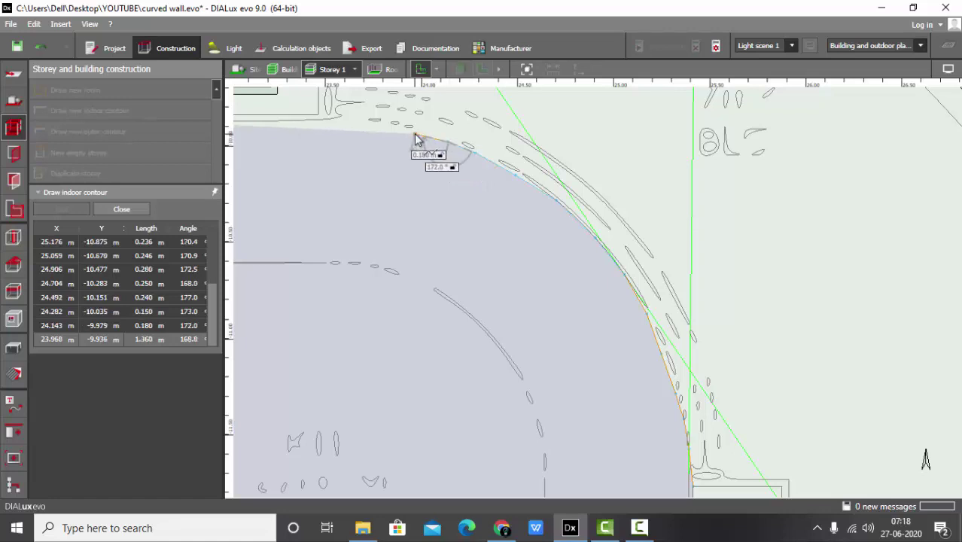
{"action": "left_click", "coordinate": [419, 141]}
{"action": "left_click", "coordinate": [389, 132]}
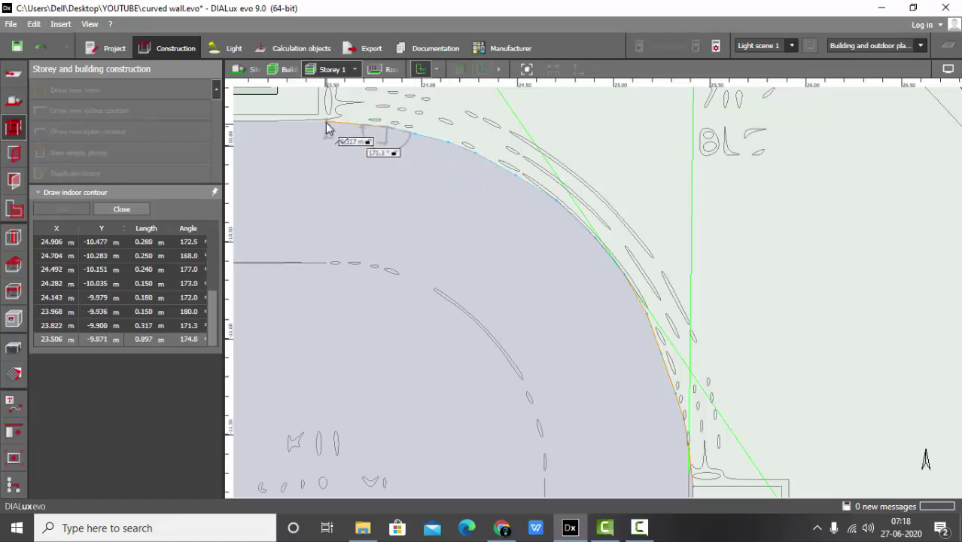
{"action": "left_click", "coordinate": [329, 124]}
{"action": "right_click", "coordinate": [336, 166]}
{"action": "left_click", "coordinate": [380, 179]}
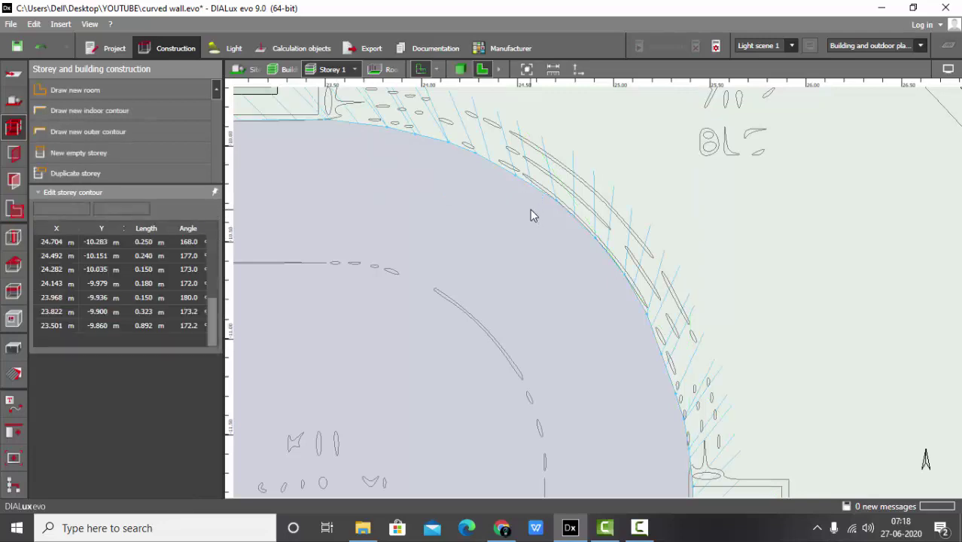
- Inspect the constructed building in 3D, comparing the open Storey 1 view with the exterior site view from several angles
{"action": "scroll", "coordinate": [529, 241], "scroll_direction": "down", "scroll_amount": 5}
{"action": "scroll", "coordinate": [439, 264], "scroll_direction": "down", "scroll_amount": 1}
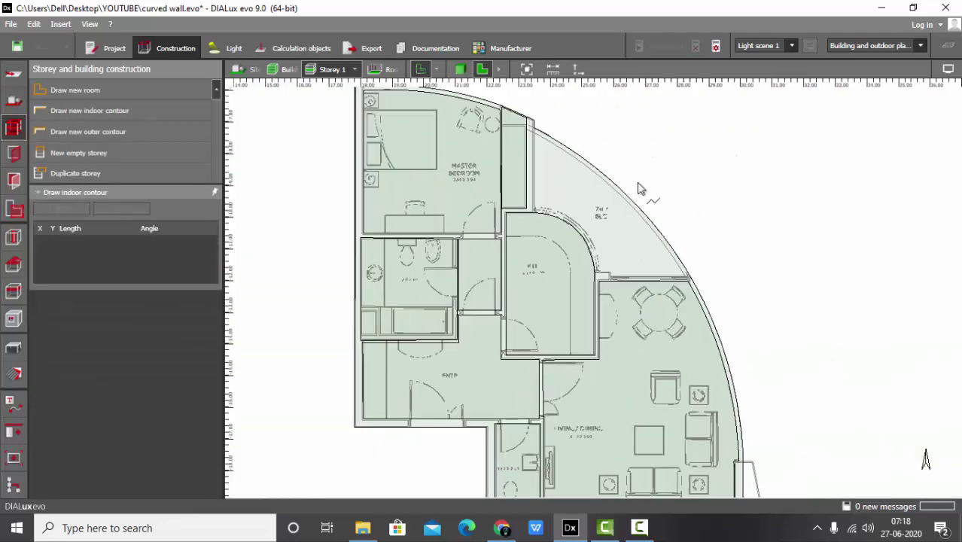
{"action": "left_click", "coordinate": [459, 70]}
{"action": "right_click_drag", "start_coordinate": [526, 173], "coordinate": [688, 429]}
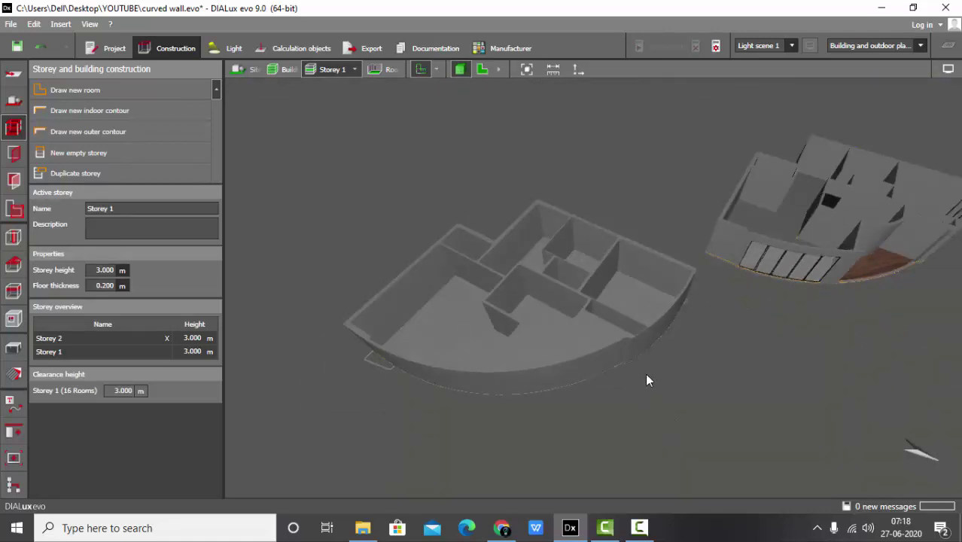
{"action": "right_click_drag", "start_coordinate": [646, 374], "coordinate": [621, 383]}
{"action": "left_click", "coordinate": [238, 69]}
{"action": "scroll", "coordinate": [634, 361], "scroll_direction": "up", "scroll_amount": 2}
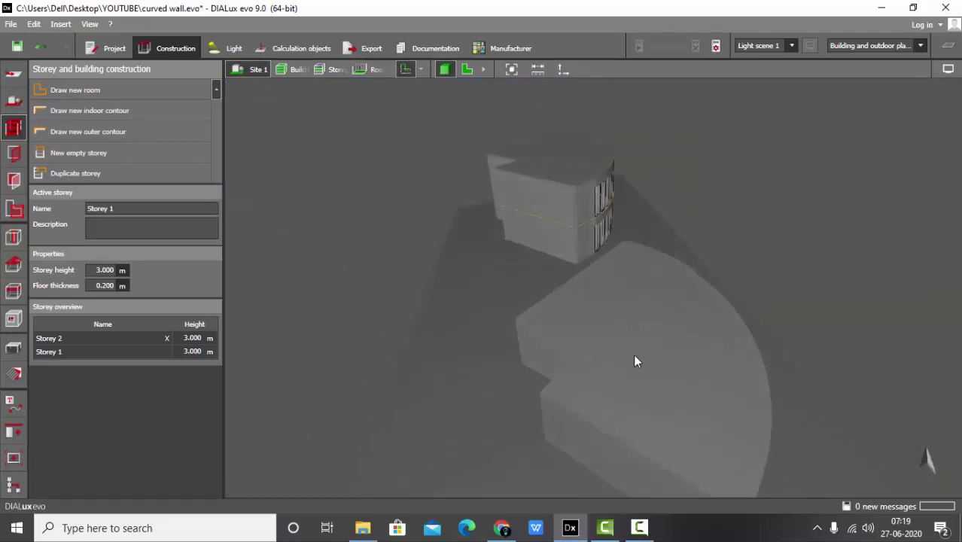
{"action": "scroll", "coordinate": [635, 361], "scroll_direction": "up", "scroll_amount": 1}
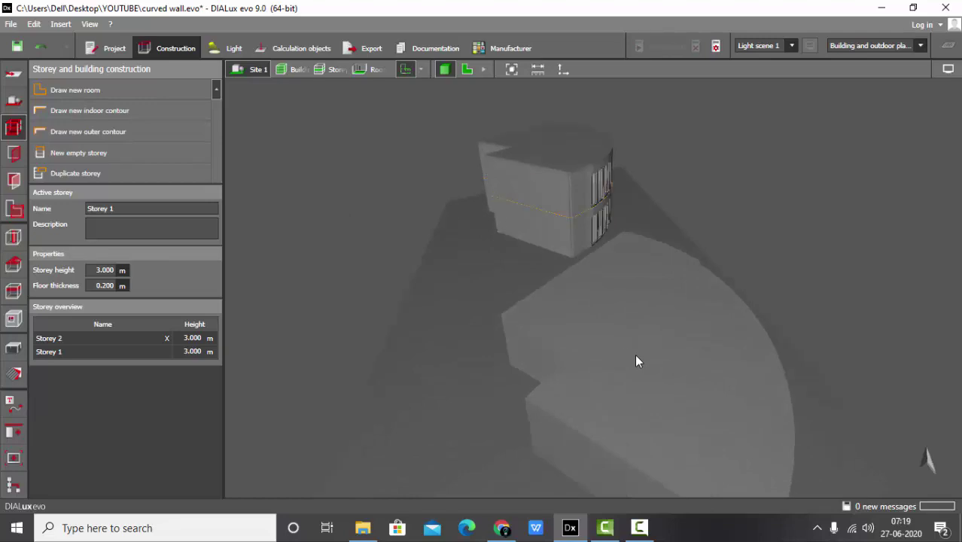
{"action": "left_click", "coordinate": [334, 70]}
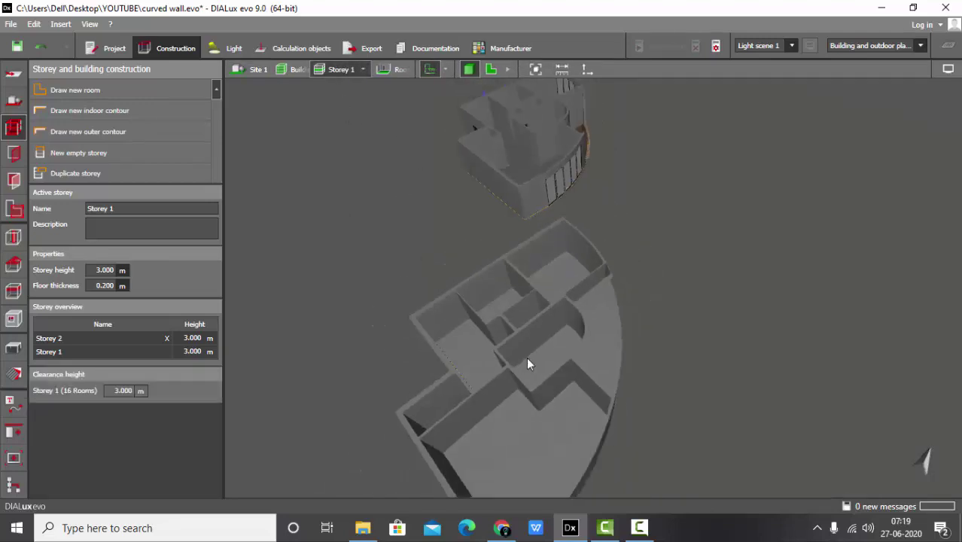
{"action": "right_click_drag", "start_coordinate": [526, 356], "coordinate": [738, 300]}
{"action": "right_click_drag", "start_coordinate": [424, 165], "coordinate": [431, 352]}
- Place a standard window, 2.5 m high and 1 m wide with a 0.01 m sill height, near one end of the curved outer wall
{"action": "left_click", "coordinate": [14, 153]}
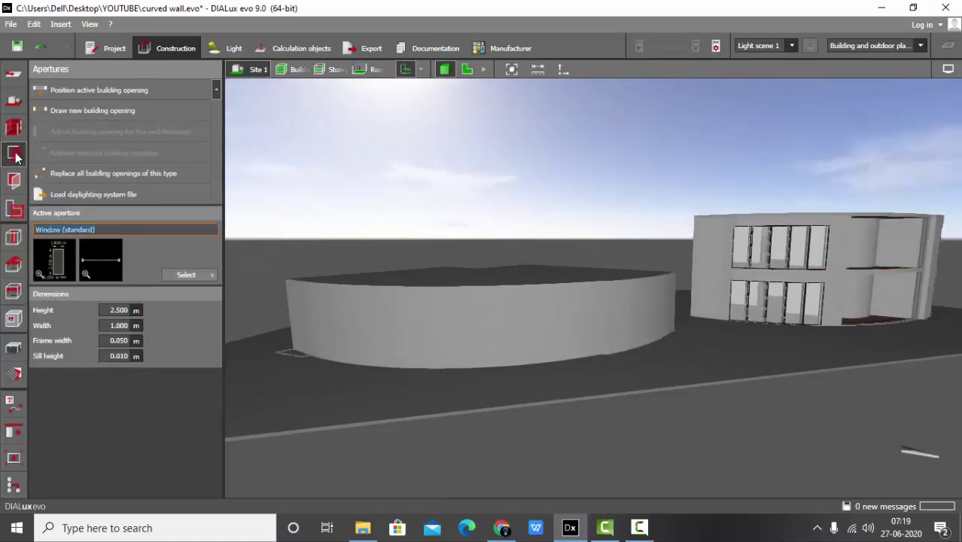
{"action": "left_click", "coordinate": [133, 89]}
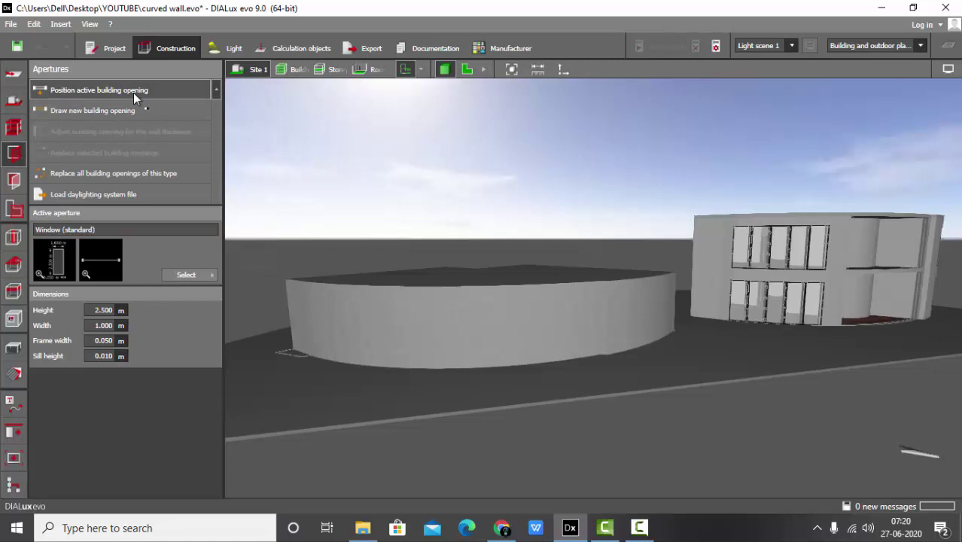
{"action": "left_click", "coordinate": [364, 331]}
{"action": "scroll", "coordinate": [410, 354], "scroll_direction": "up", "scroll_amount": 1}
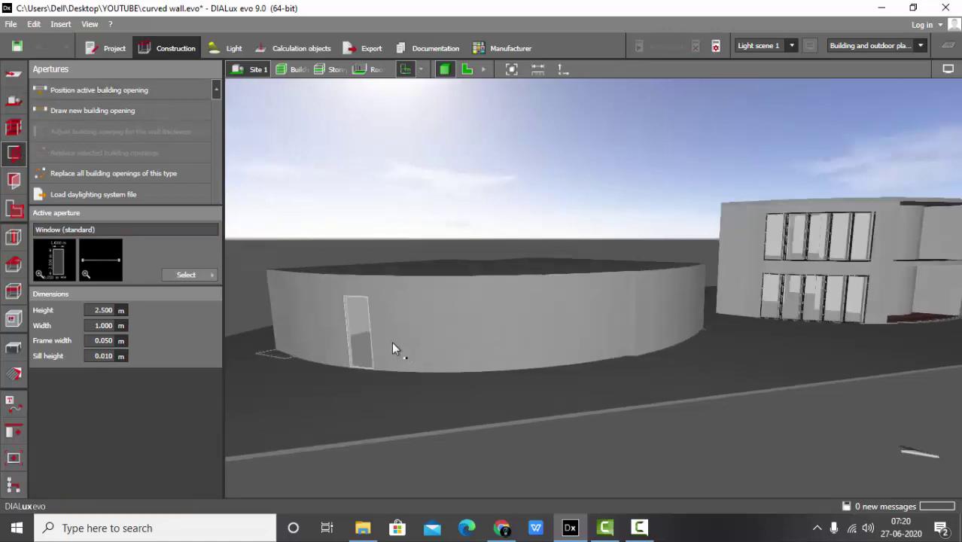
- Try two more standard windows beside the first one on the curved outer wall, and delete the added windows
{"action": "left_click", "coordinate": [406, 348]}
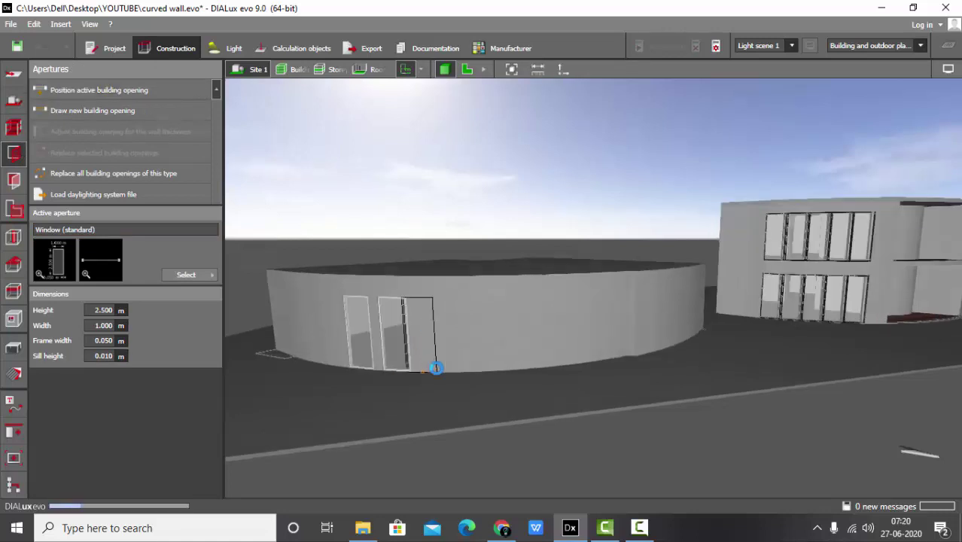
{"action": "left_click", "coordinate": [436, 367]}
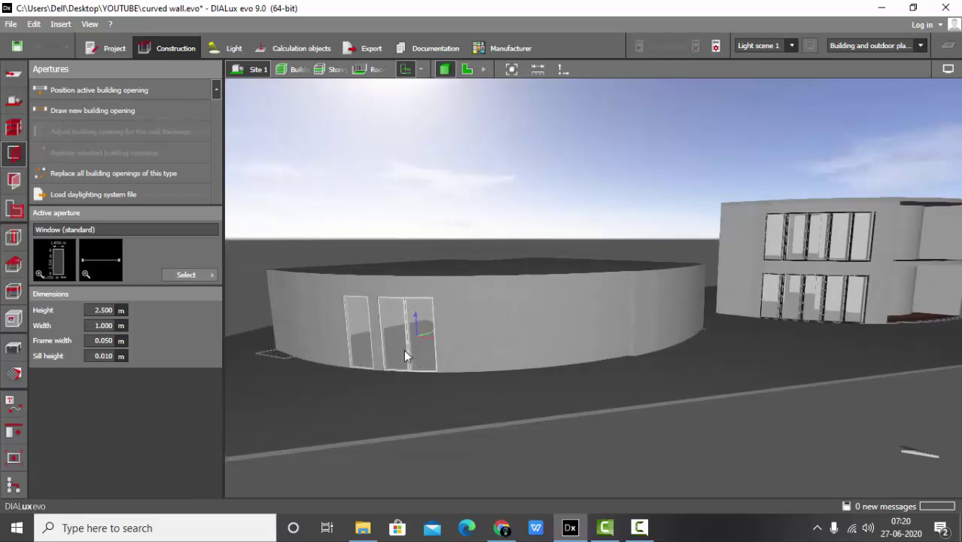
{"action": "key", "text": "Delete"}
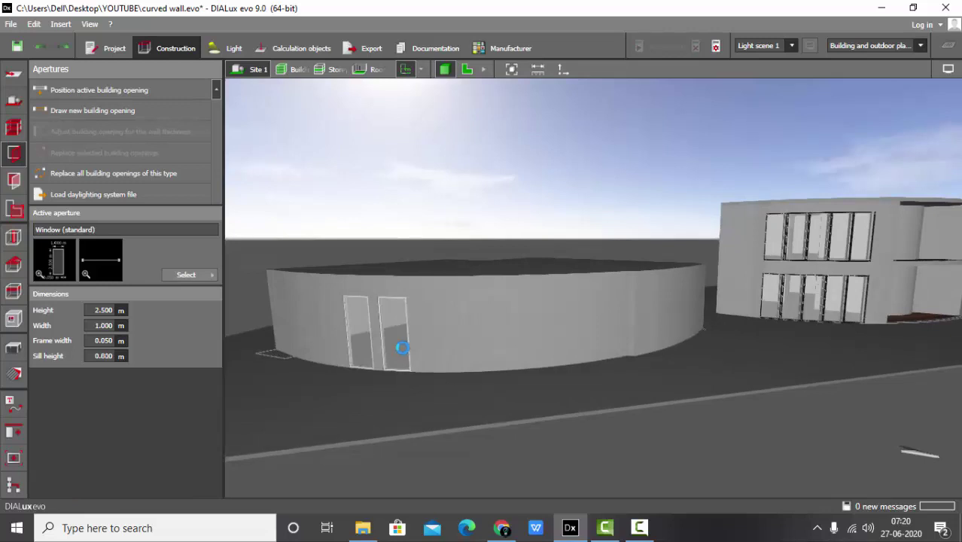
- Show the open Storey 1 in 3D and dismiss the reminder to save the project
{"action": "right_click_drag", "start_coordinate": [403, 348], "coordinate": [607, 315]}
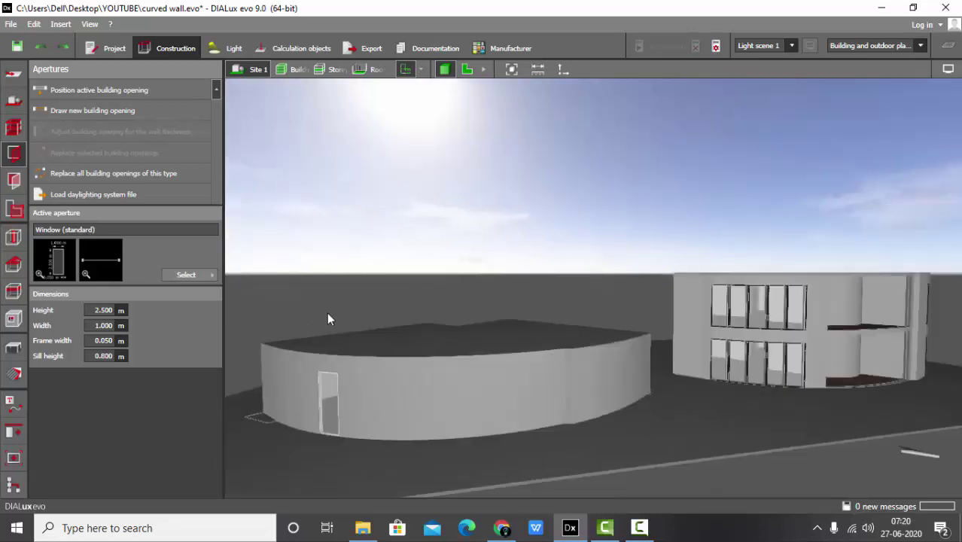
{"action": "left_click", "coordinate": [333, 74]}
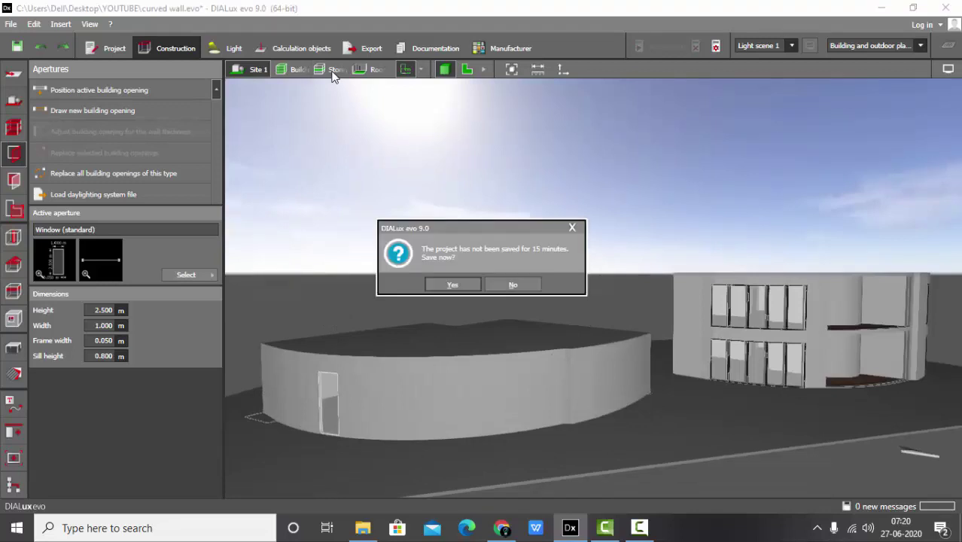
{"action": "key", "text": "Escape"}
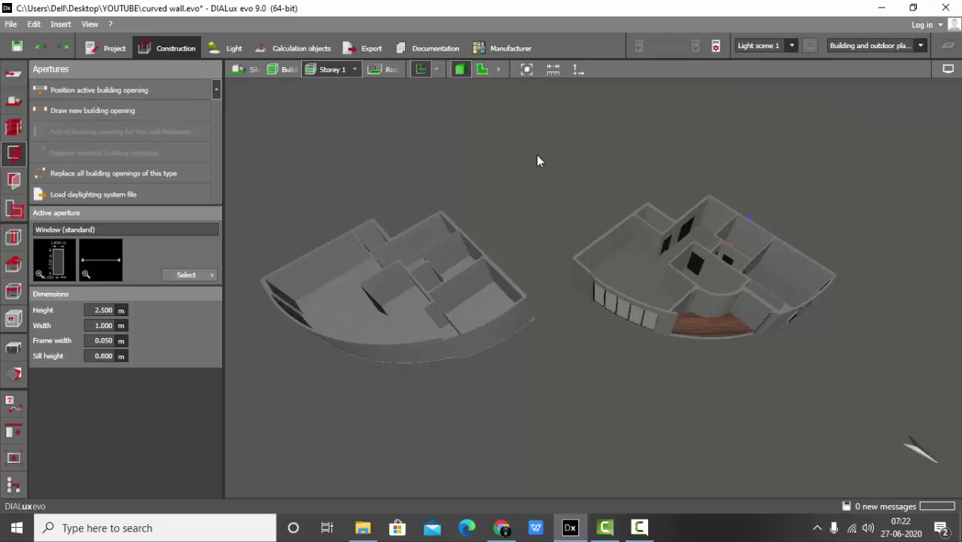
- Review the suspended ceiling tutorial's YouTube page and its viewer comments in Chrome, and return to the building in DIALux evo
{"action": "left_click", "coordinate": [501, 528]}
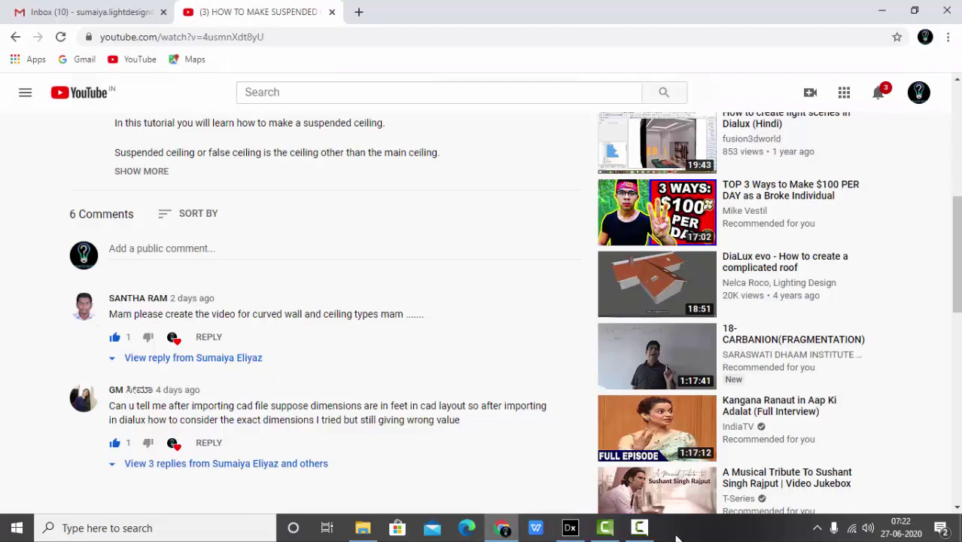
{"action": "left_click", "coordinate": [570, 527]}
{"action": "scroll", "coordinate": [496, 274], "scroll_direction": "up", "scroll_amount": 3}
{"action": "left_click_drag", "start_coordinate": [497, 274], "coordinate": [469, 329]}
{"action": "left_click", "coordinate": [501, 527]}
{"action": "scroll", "coordinate": [416, 320], "scroll_direction": "up", "scroll_amount": 6}
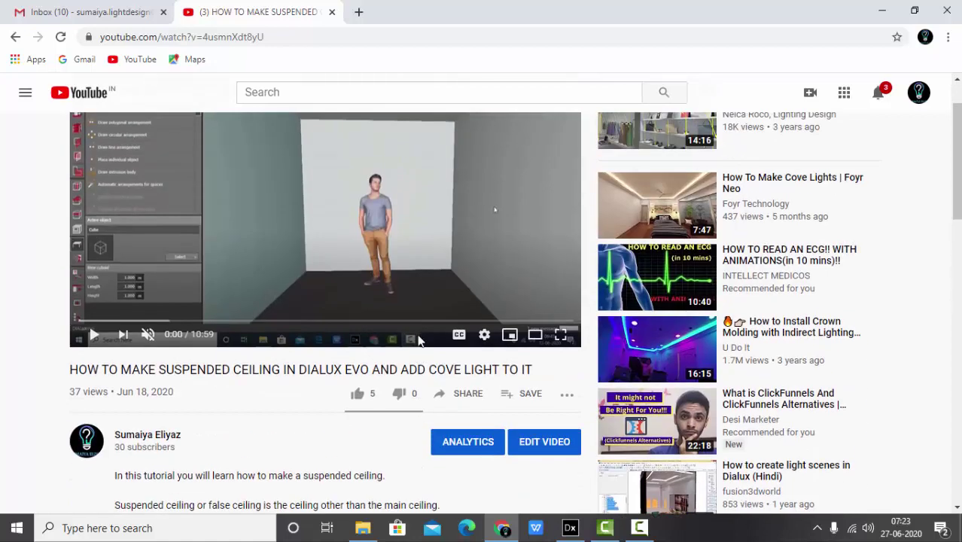
{"action": "scroll", "coordinate": [384, 278], "scroll_direction": "down", "scroll_amount": 5}
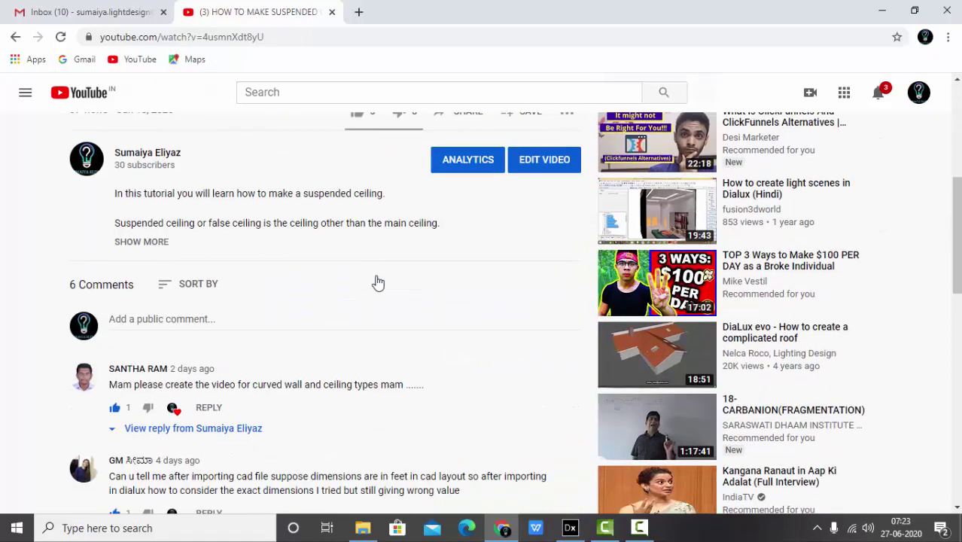
{"action": "left_click", "coordinate": [569, 528]}
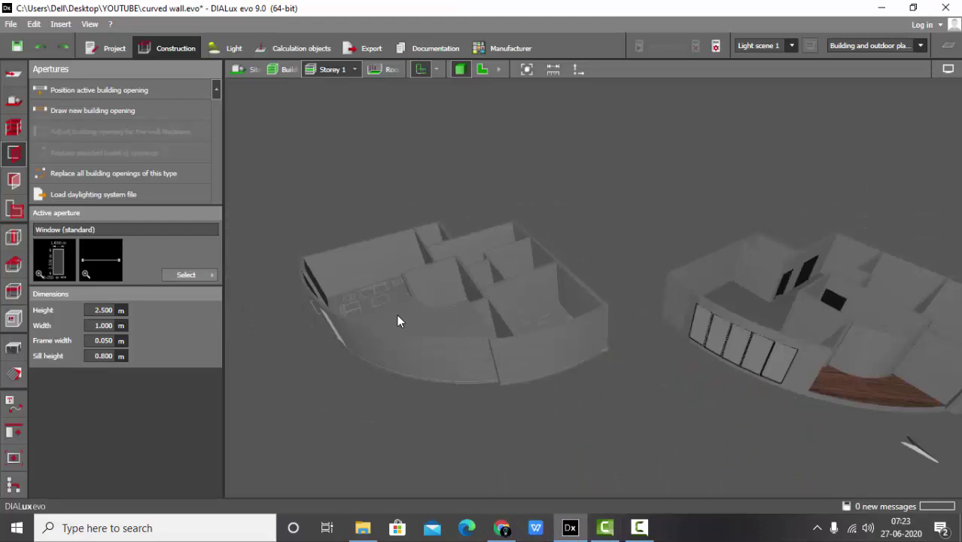